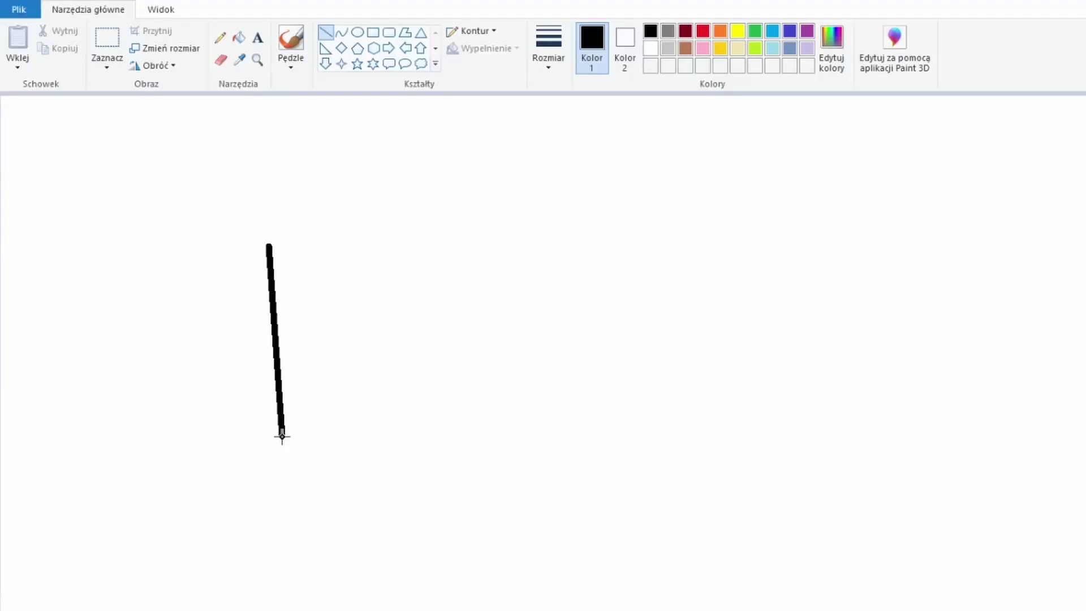
# Step: Close the tilted pentagon outline with thick edges and fill it solid black
pyautogui.moveTo(282, 435); pyautogui.dragTo(290, 439)
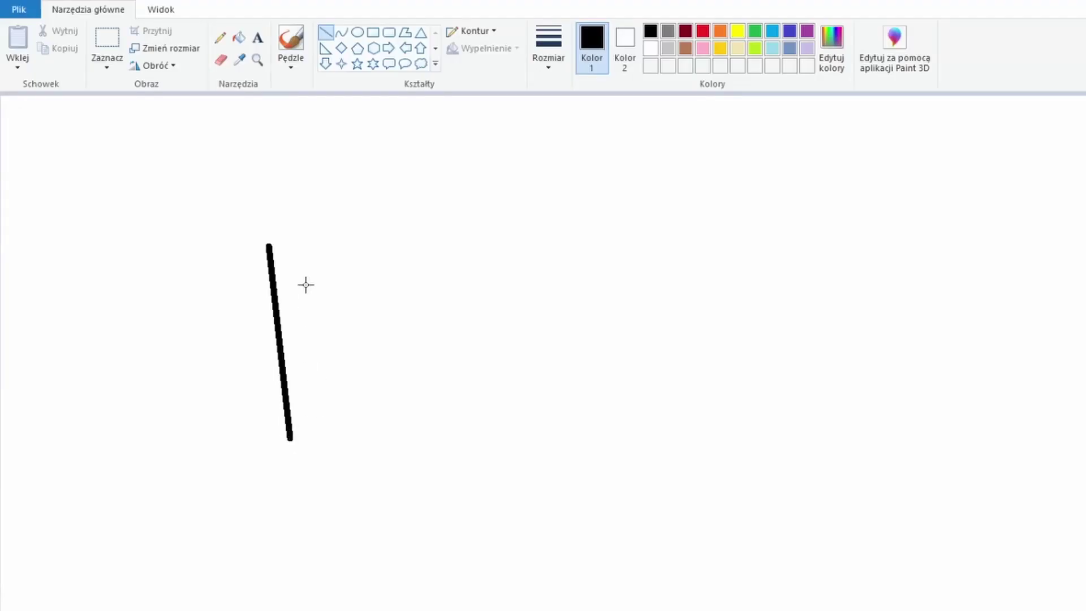
pyautogui.moveTo(267, 245)
pyautogui.mouseDown()
pyautogui.moveTo(465, 188)
pyautogui.moveTo(451, 185)
pyautogui.moveTo(481, 301)
pyautogui.moveTo(457, 399)
pyautogui.mouseUp()
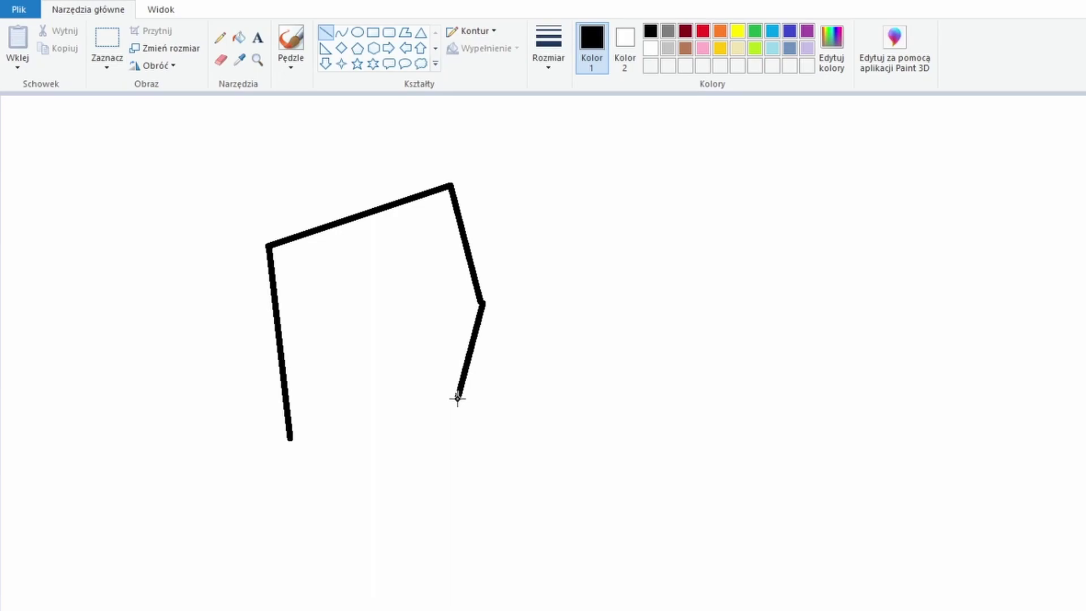
pyautogui.moveTo(292, 440); pyautogui.dragTo(457, 399)
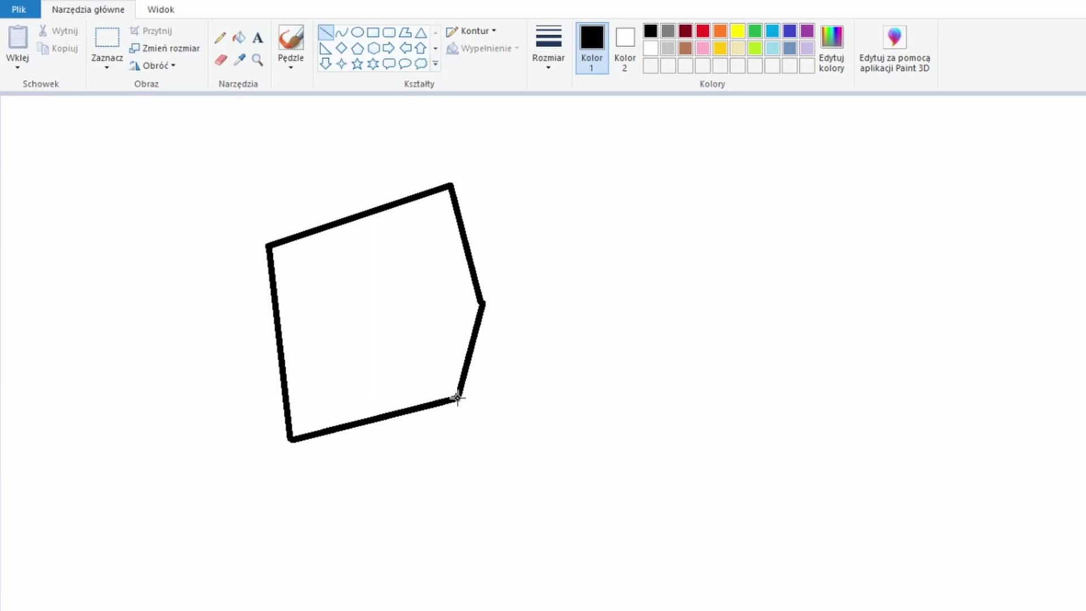
pyautogui.click(238, 38)
pyautogui.click(391, 228)
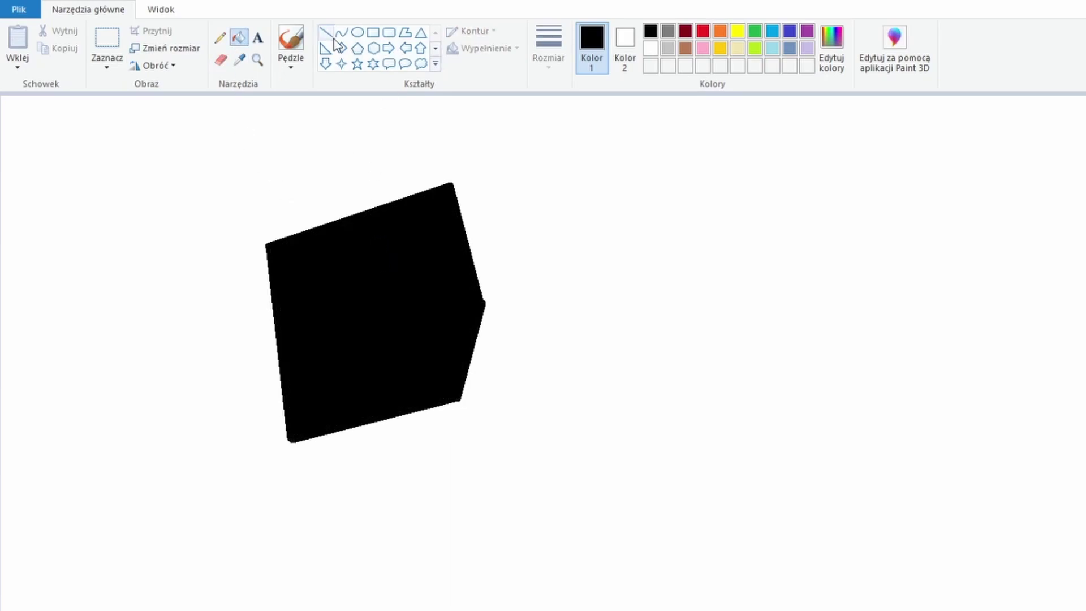
# Step: Draw a white circle inside the black pentagon and position it
pyautogui.click(358, 33)
pyautogui.click(651, 48)
pyautogui.moveTo(322, 219); pyautogui.dragTo(487, 388)
pyautogui.moveTo(431, 326); pyautogui.dragTo(398, 334)
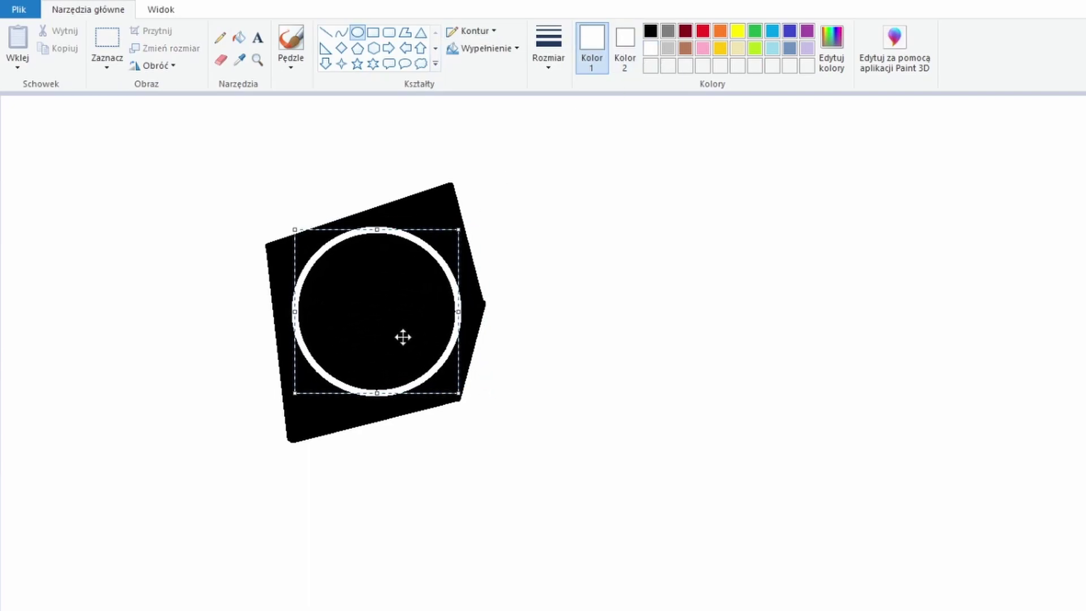
# Step: Redraw the large white circle inside the pentagon, undoing misplaced attempts
pyautogui.click(253, 238)
pyautogui.click(238, 58)
pyautogui.hotkey('ctrl', 'z')
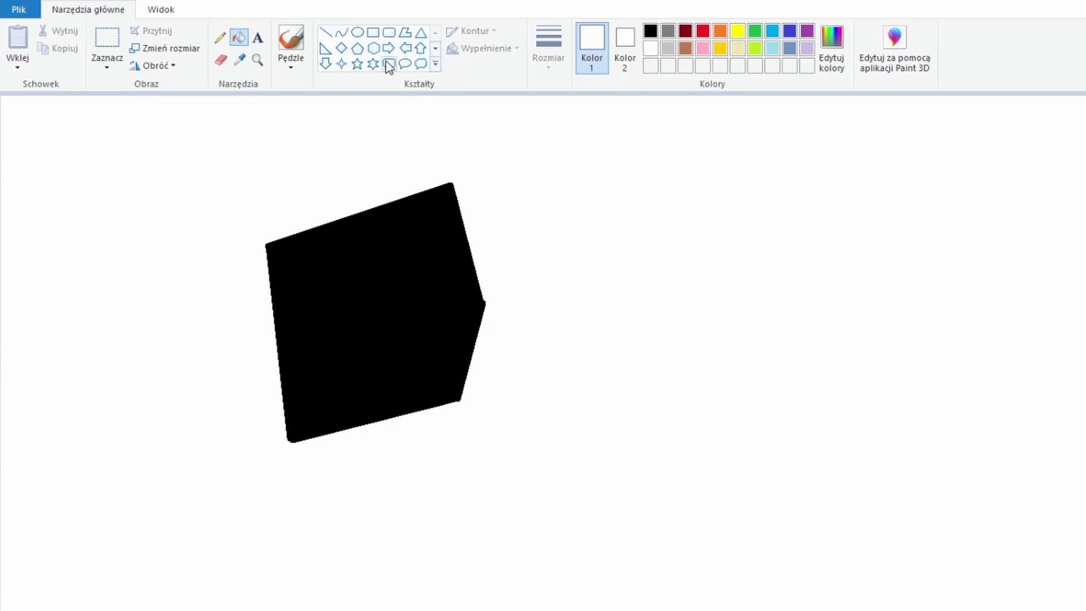
pyautogui.click(358, 32)
pyautogui.moveTo(327, 240); pyautogui.dragTo(473, 382)
pyautogui.moveTo(422, 335); pyautogui.dragTo(400, 332)
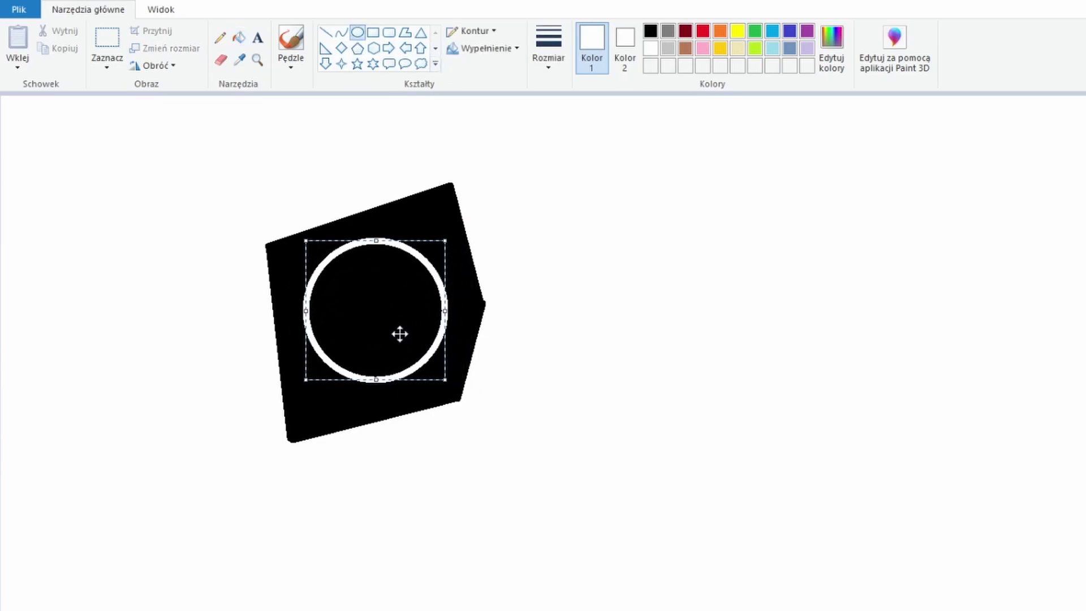
pyautogui.hotkey('ctrl', 'z')
pyautogui.moveTo(321, 238); pyautogui.dragTo(471, 382)
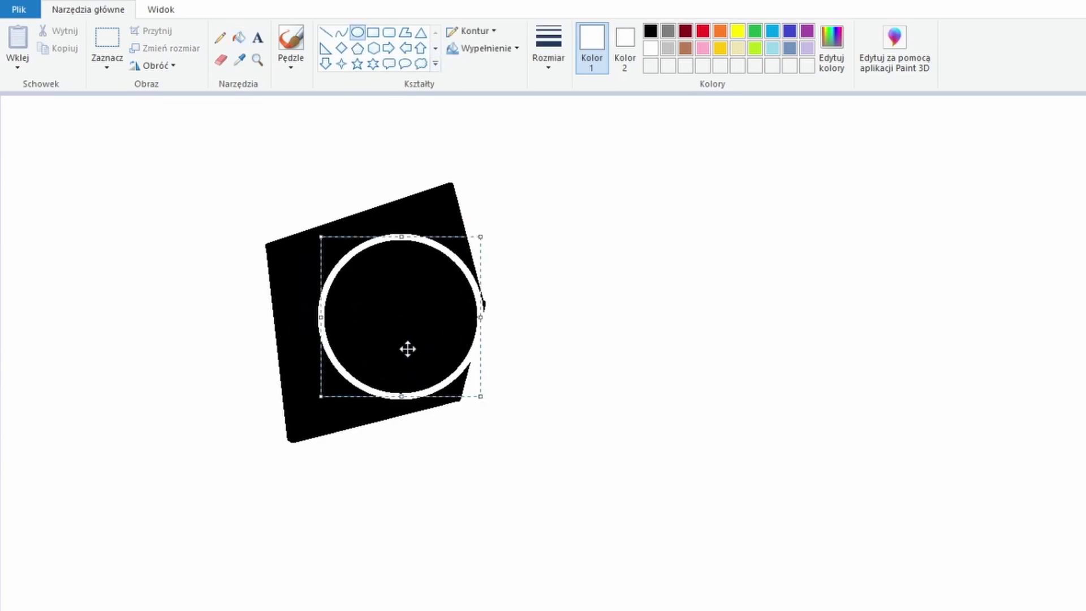
pyautogui.moveTo(408, 349); pyautogui.dragTo(375, 331)
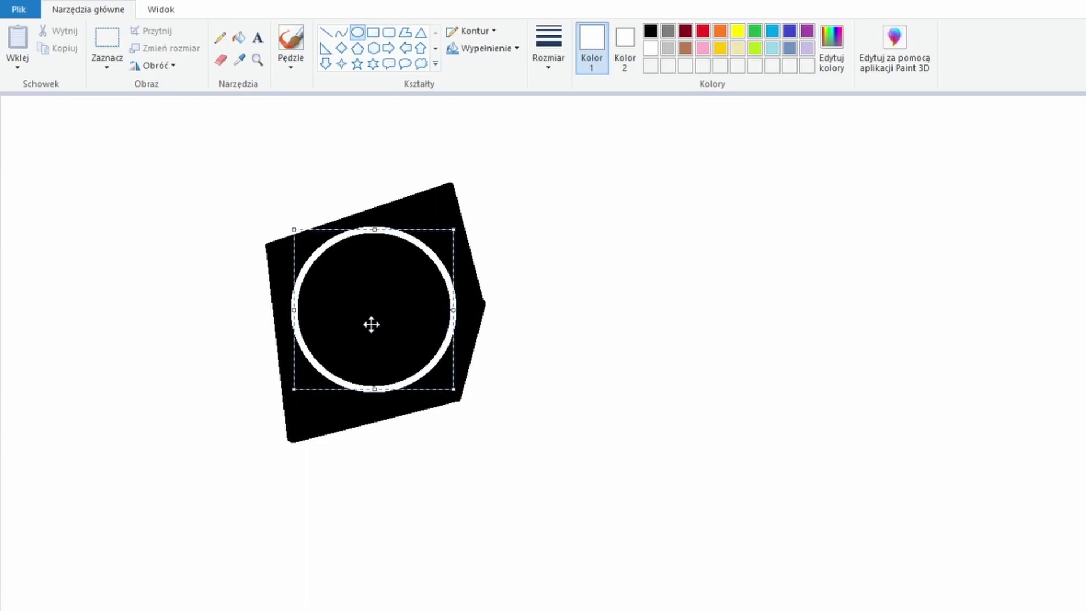
pyautogui.click(257, 229)
# Step: Add a small centred inner circle and fill the ring between the circles white
pyautogui.moveTo(347, 275); pyautogui.dragTo(414, 347)
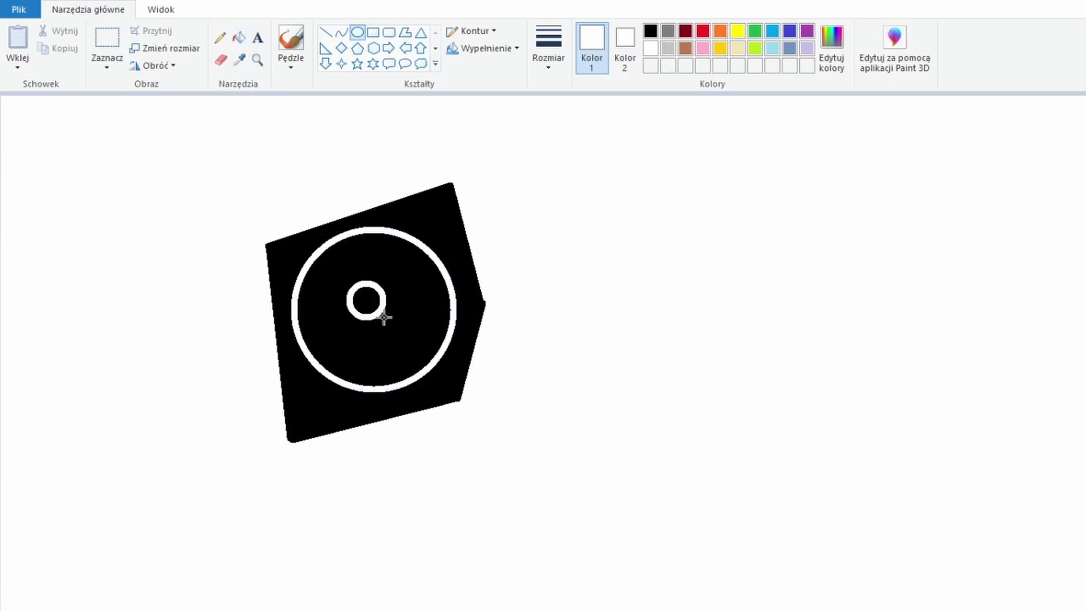
pyautogui.moveTo(381, 313); pyautogui.dragTo(379, 315)
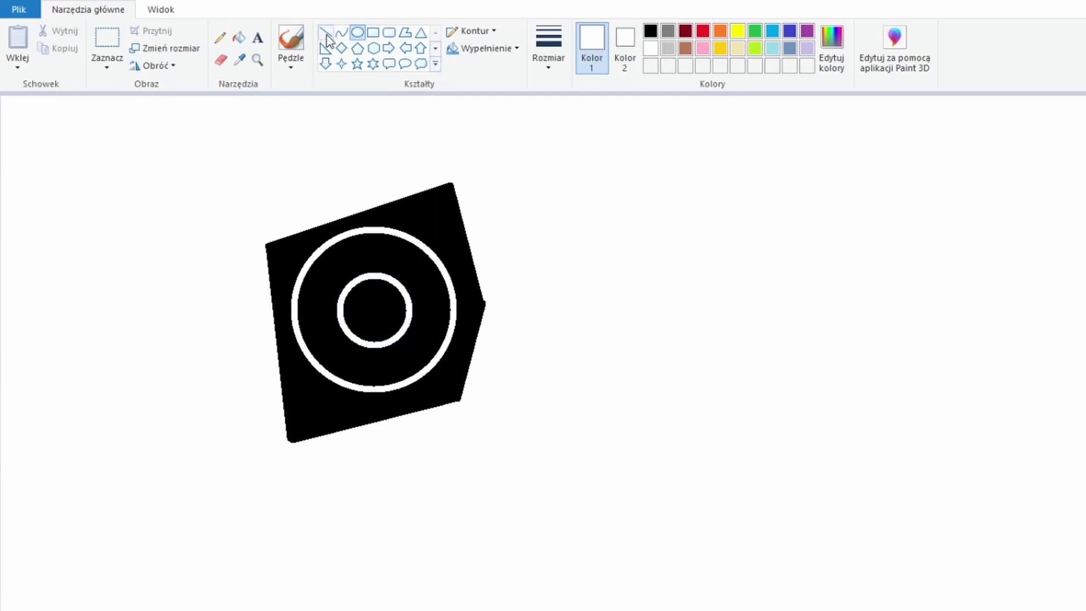
pyautogui.click(239, 38)
pyautogui.click(412, 250)
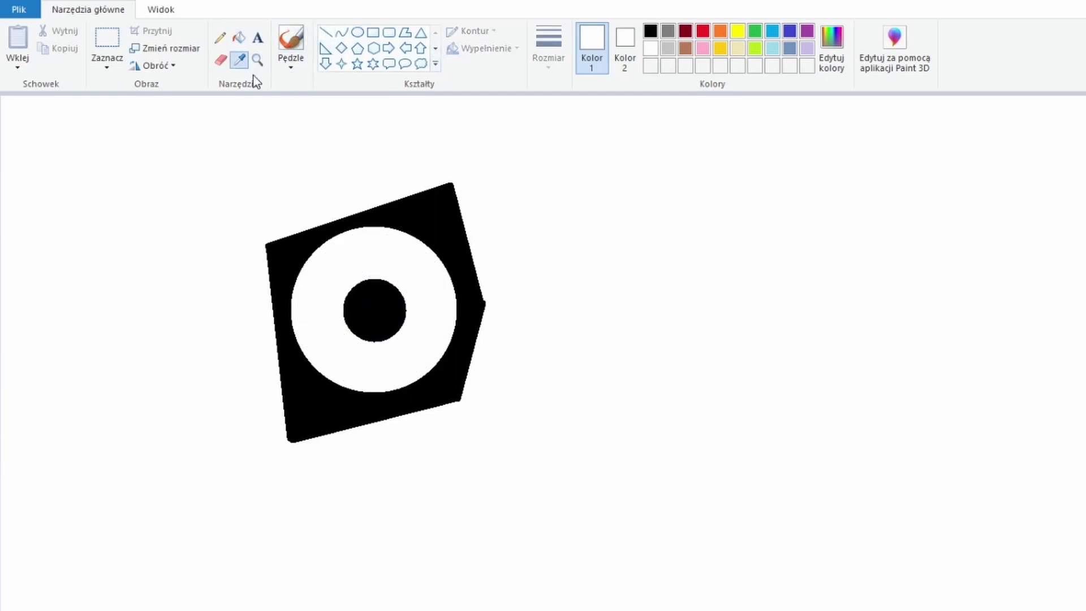
# Step: Draw two black lines from the dot and fill the wedge black to open the C
pyautogui.click(442, 205)
pyautogui.click(325, 32)
pyautogui.moveTo(397, 286); pyautogui.dragTo(440, 254)
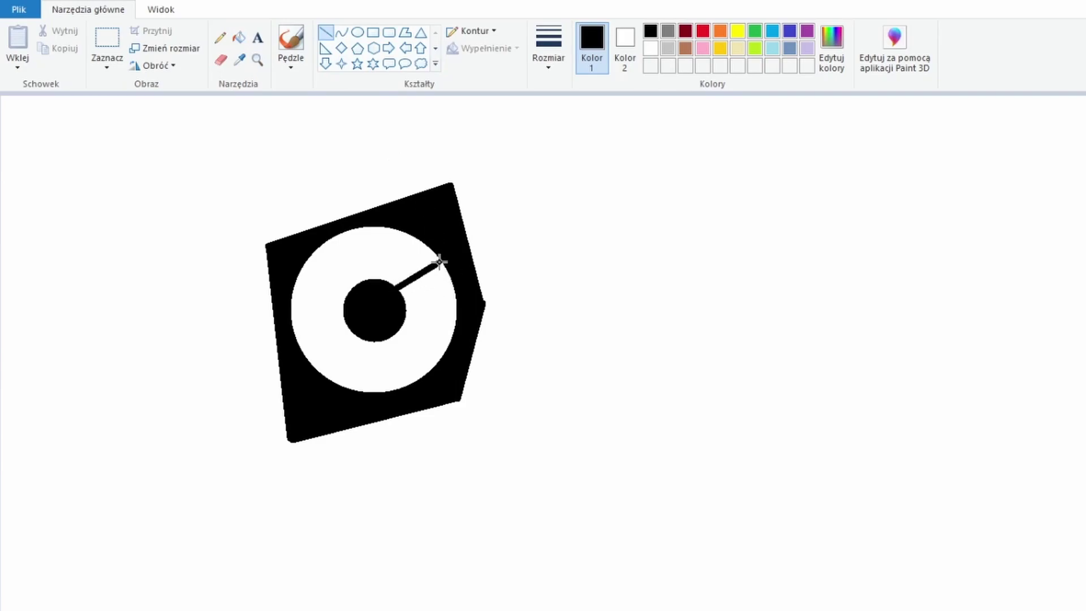
pyautogui.moveTo(406, 308); pyautogui.dragTo(457, 319)
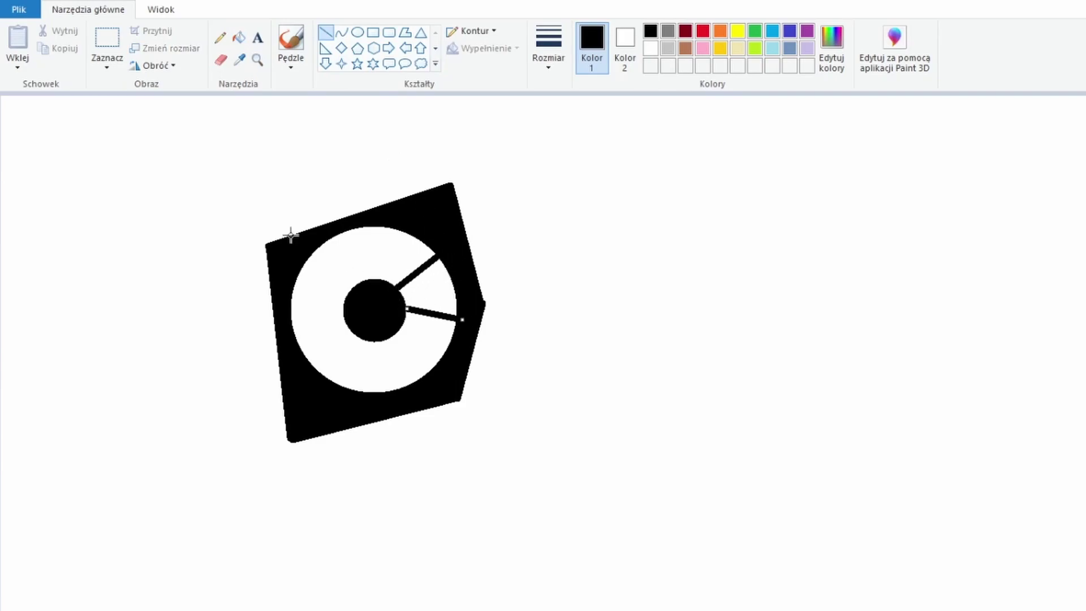
pyautogui.click(239, 37)
pyautogui.click(427, 275)
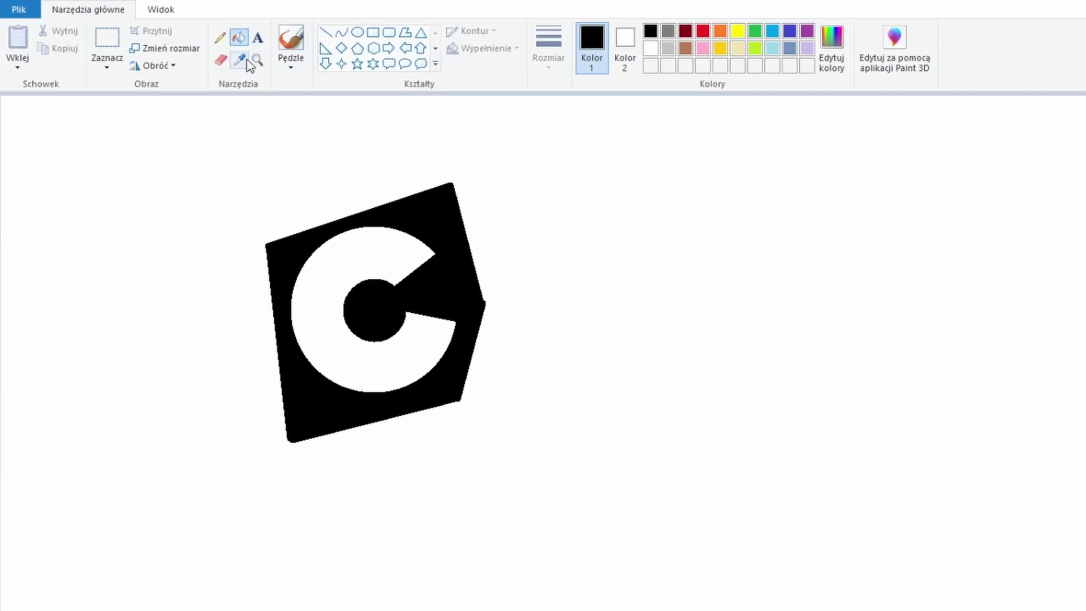
pyautogui.click(378, 33)
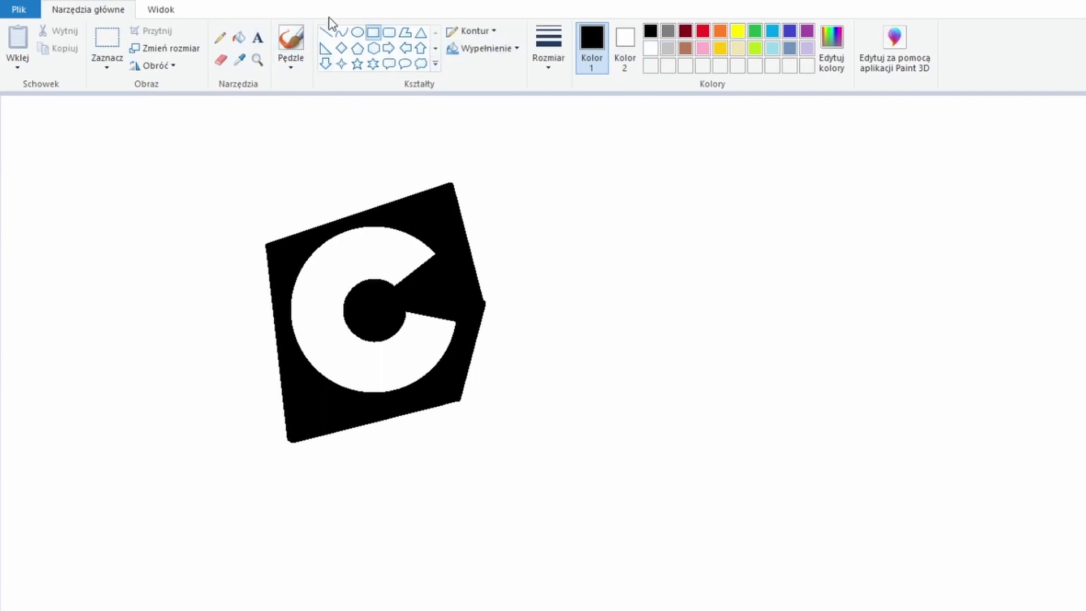
# Step: Outline a tilted N right of the C block and fill it black
pyautogui.click(325, 33)
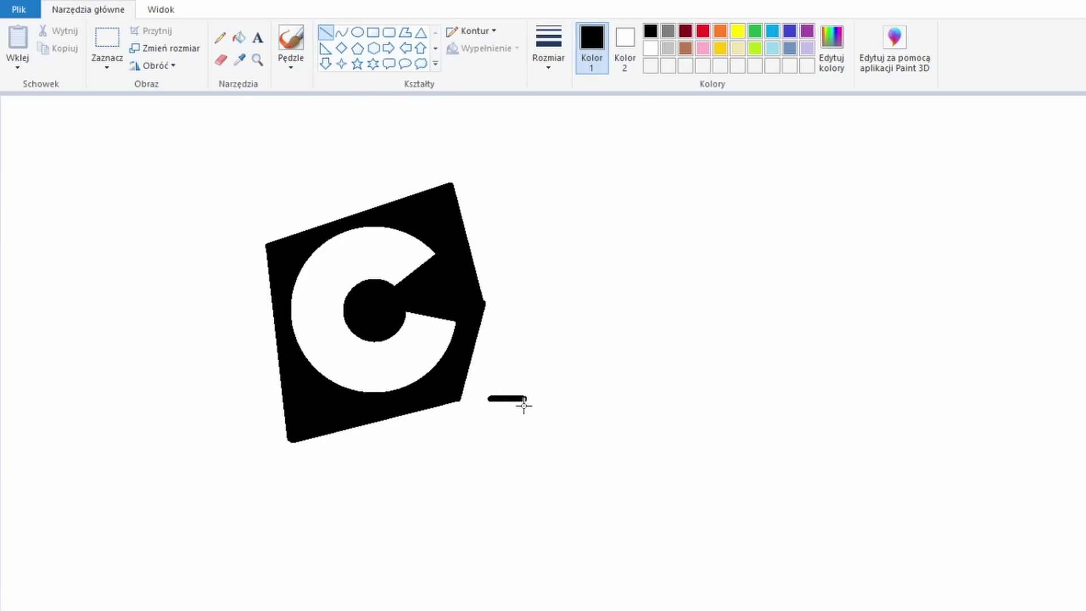
pyautogui.moveTo(524, 405); pyautogui.dragTo(524, 403)
pyautogui.moveTo(527, 357)
pyautogui.mouseDown()
pyautogui.moveTo(527, 402)
pyautogui.moveTo(495, 388)
pyautogui.moveTo(507, 266)
pyautogui.moveTo(519, 264)
pyautogui.mouseUp()
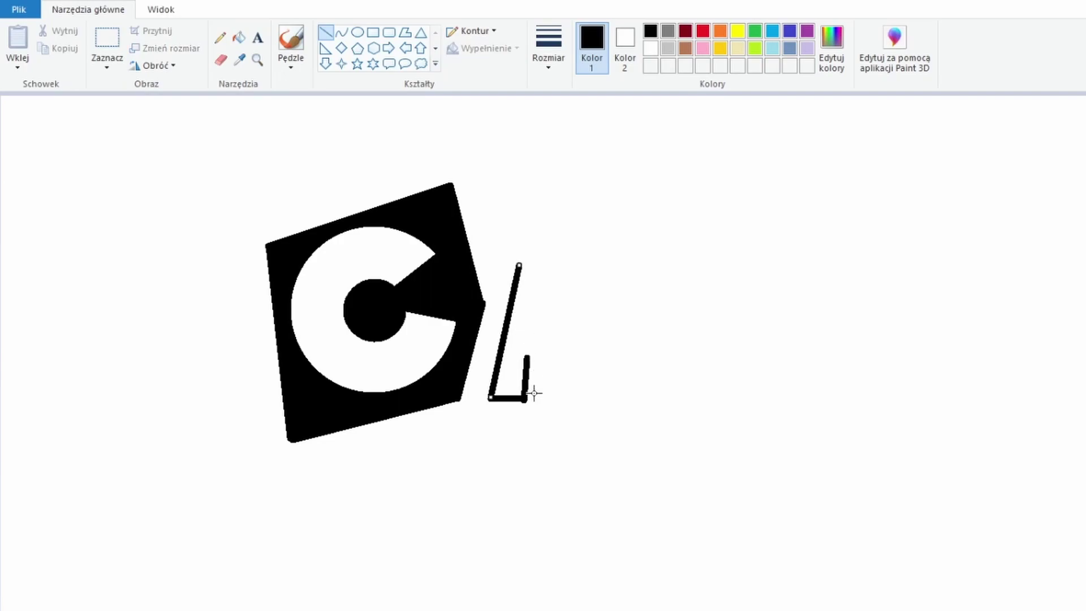
pyautogui.moveTo(527, 398); pyautogui.dragTo(528, 361)
pyautogui.moveTo(519, 264); pyautogui.dragTo(619, 333)
pyautogui.moveTo(626, 279); pyautogui.dragTo(618, 334)
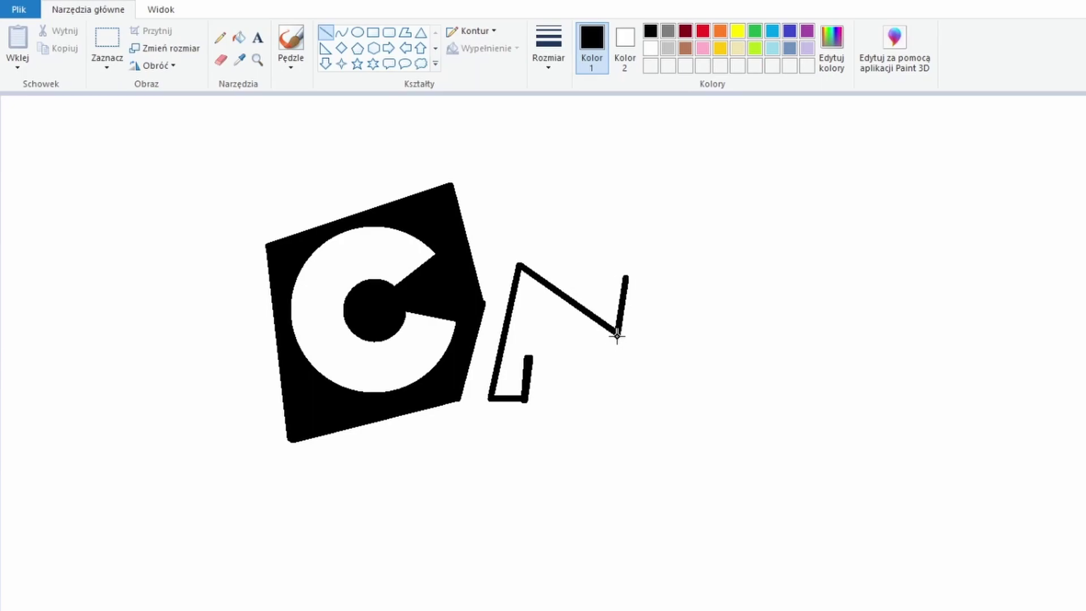
pyautogui.click(627, 271)
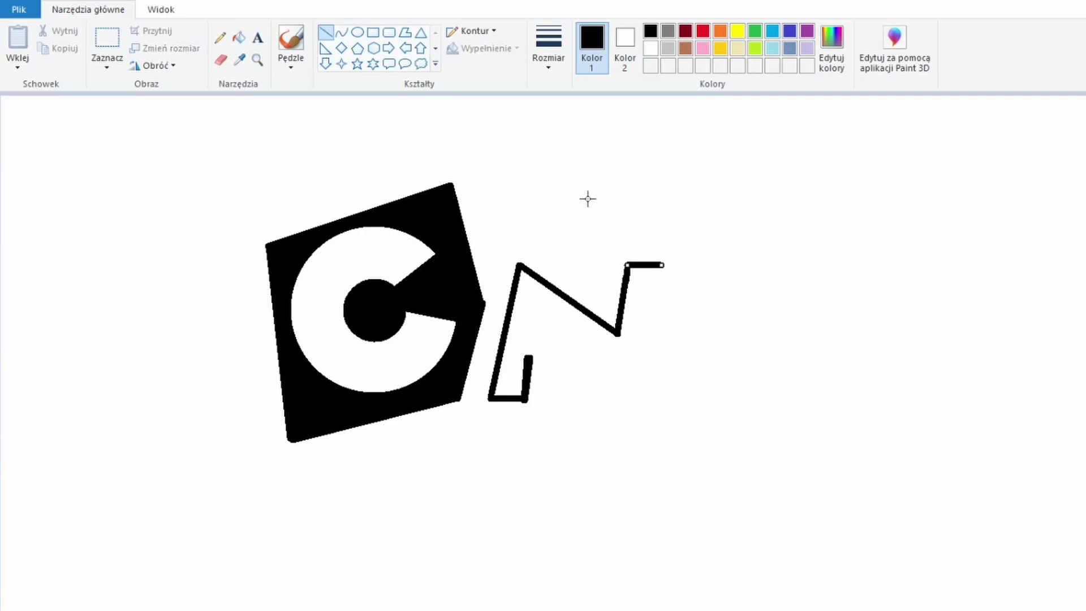
pyautogui.moveTo(665, 265); pyautogui.dragTo(651, 403)
pyautogui.click(557, 361)
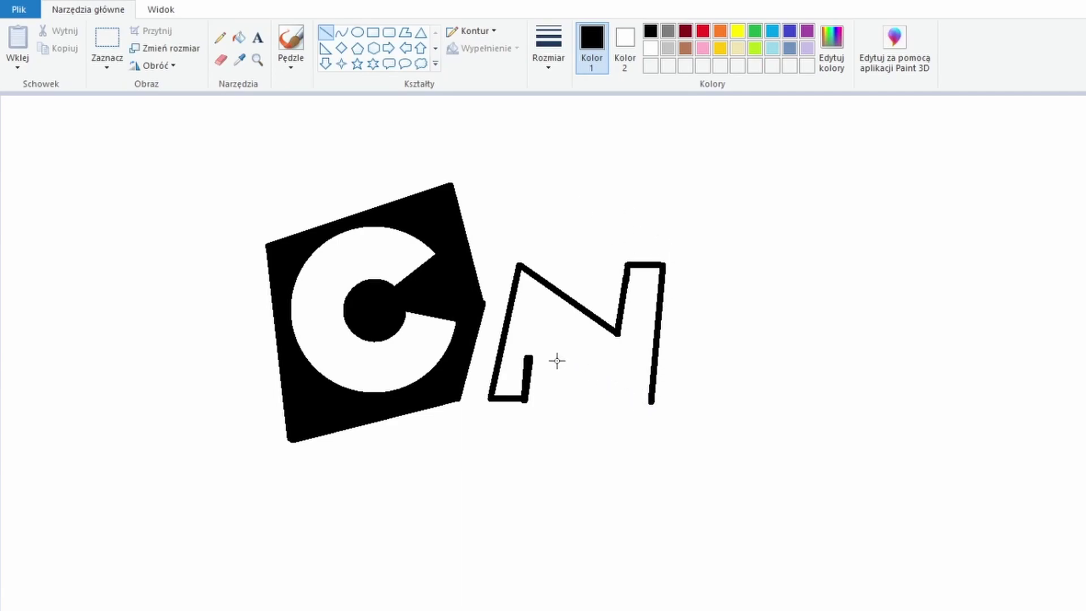
pyautogui.moveTo(534, 345); pyautogui.dragTo(535, 354)
pyautogui.moveTo(525, 396)
pyautogui.mouseDown()
pyautogui.moveTo(538, 340)
pyautogui.moveTo(652, 399)
pyautogui.mouseUp()
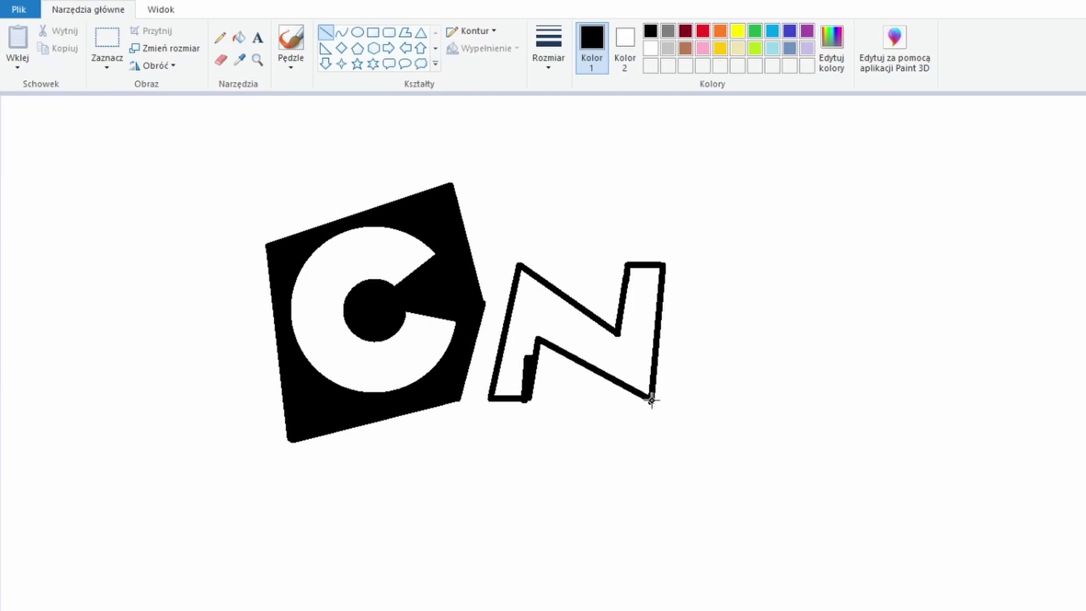
pyautogui.click(239, 37)
pyautogui.click(560, 299)
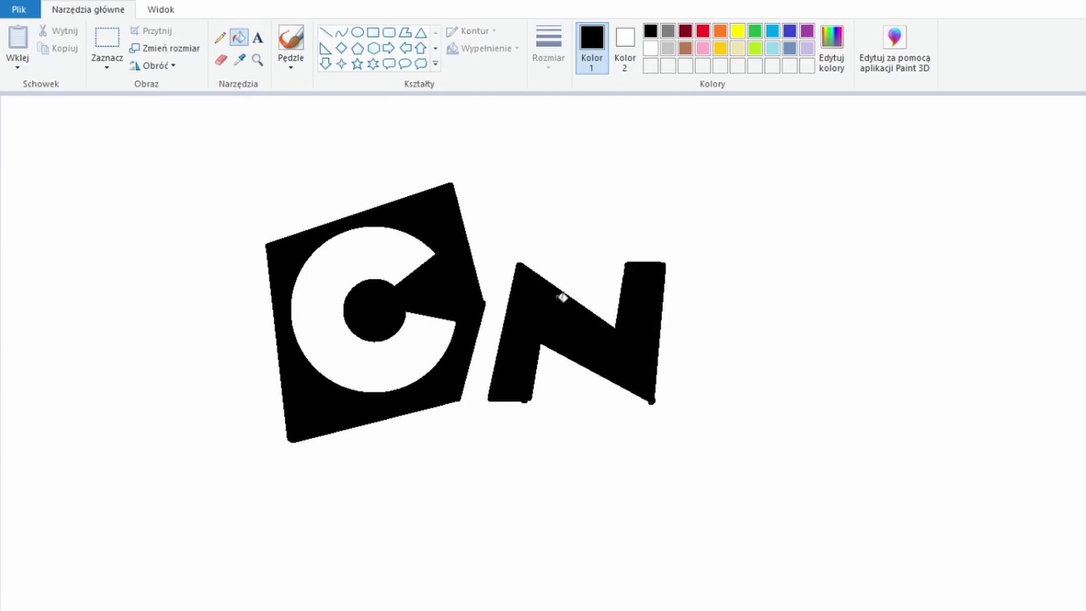
# Step: Patch the N's white stem slivers black, then sample grey from the canvas
pyautogui.click(326, 32)
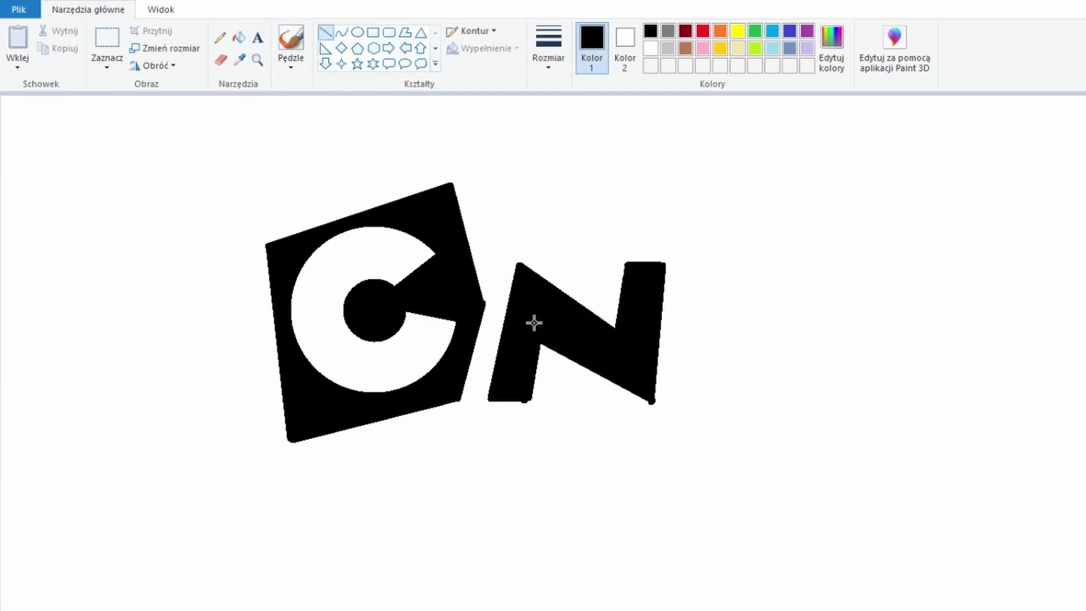
pyautogui.moveTo(548, 341); pyautogui.dragTo(533, 403)
pyautogui.moveTo(630, 264)
pyautogui.mouseDown()
pyautogui.moveTo(618, 262)
pyautogui.moveTo(611, 327)
pyautogui.mouseUp()
pyautogui.moveTo(544, 346); pyautogui.dragTo(648, 404)
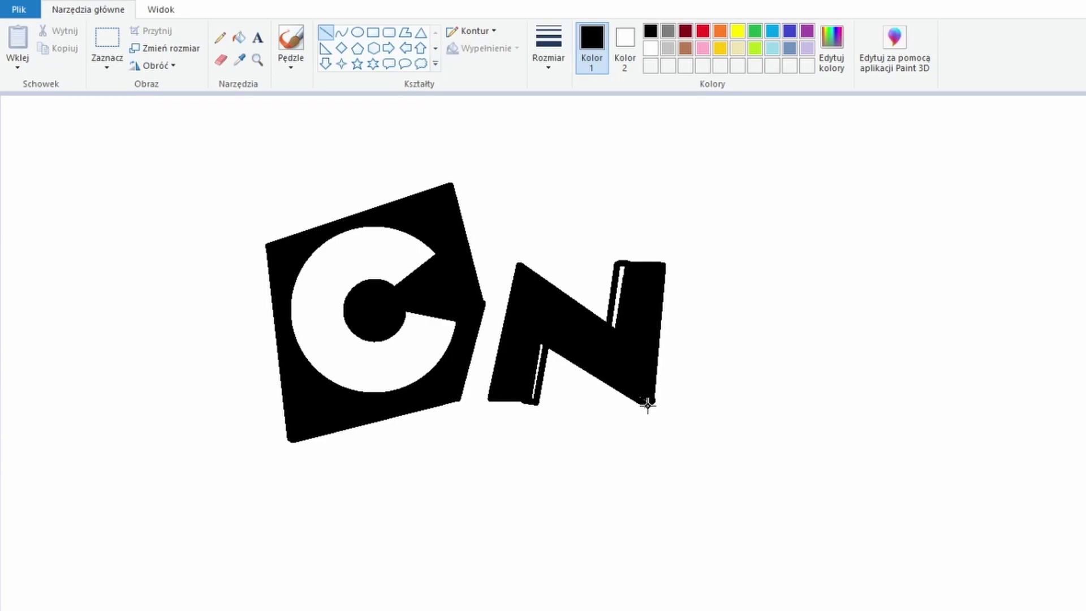
pyautogui.click(497, 314)
pyautogui.click(239, 38)
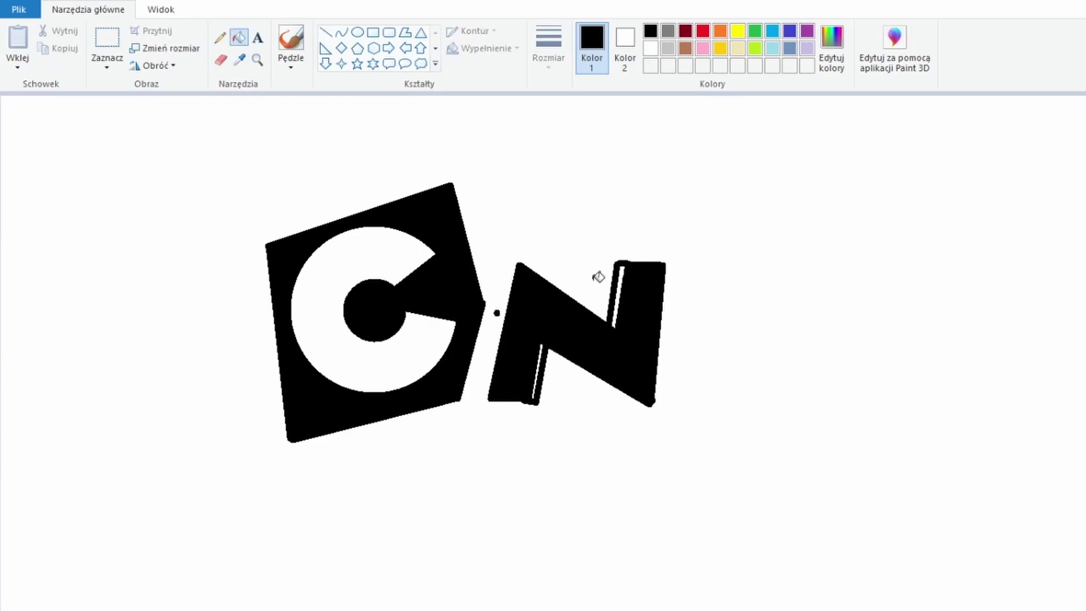
pyautogui.click(542, 361)
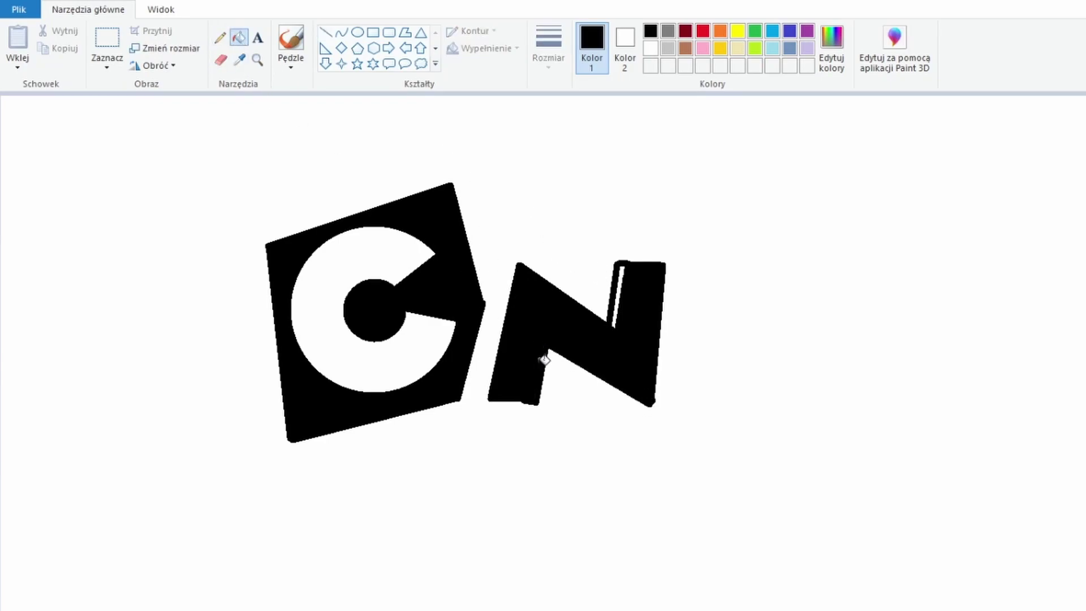
pyautogui.click(621, 292)
pyautogui.click(239, 58)
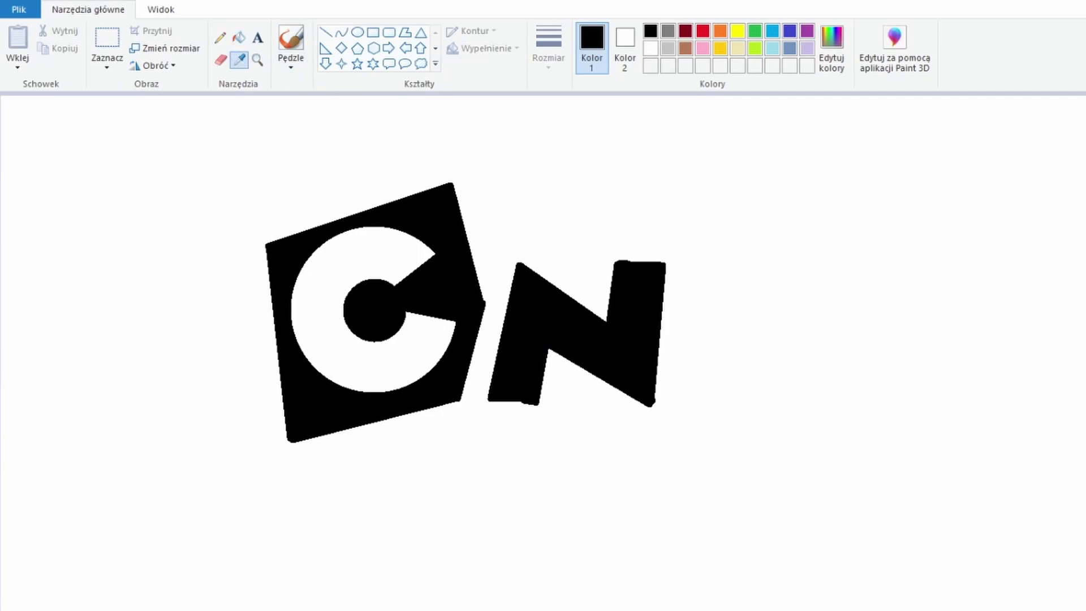
pyautogui.click(483, 306)
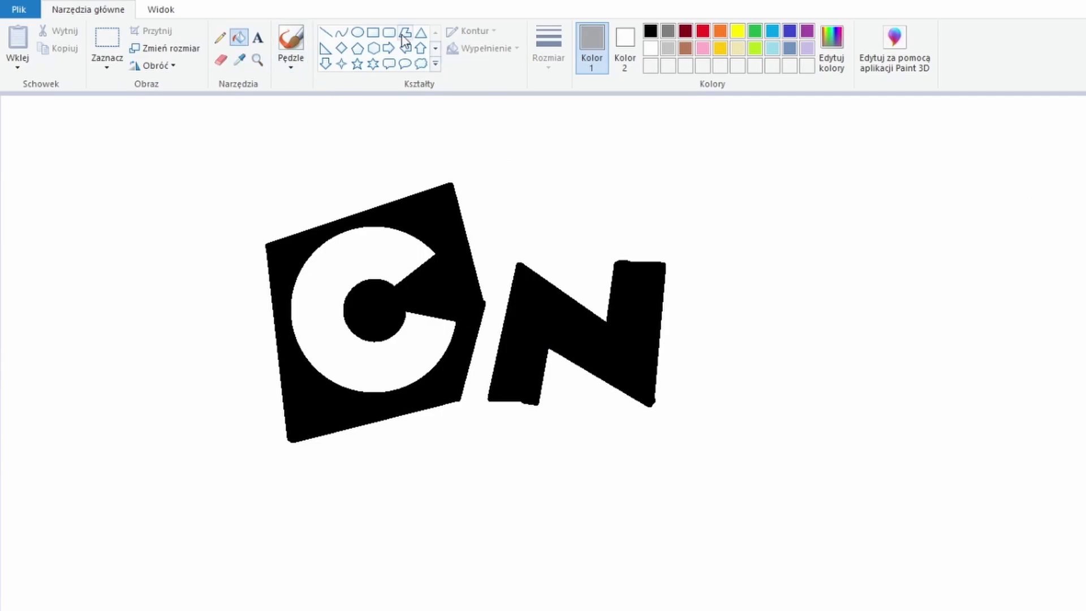
# Step: Draw grey shadow edges under the C block and along the N's bottom and right side
pyautogui.click(327, 33)
pyautogui.moveTo(290, 442)
pyautogui.mouseDown()
pyautogui.moveTo(457, 413)
pyautogui.moveTo(459, 400)
pyautogui.mouseUp()
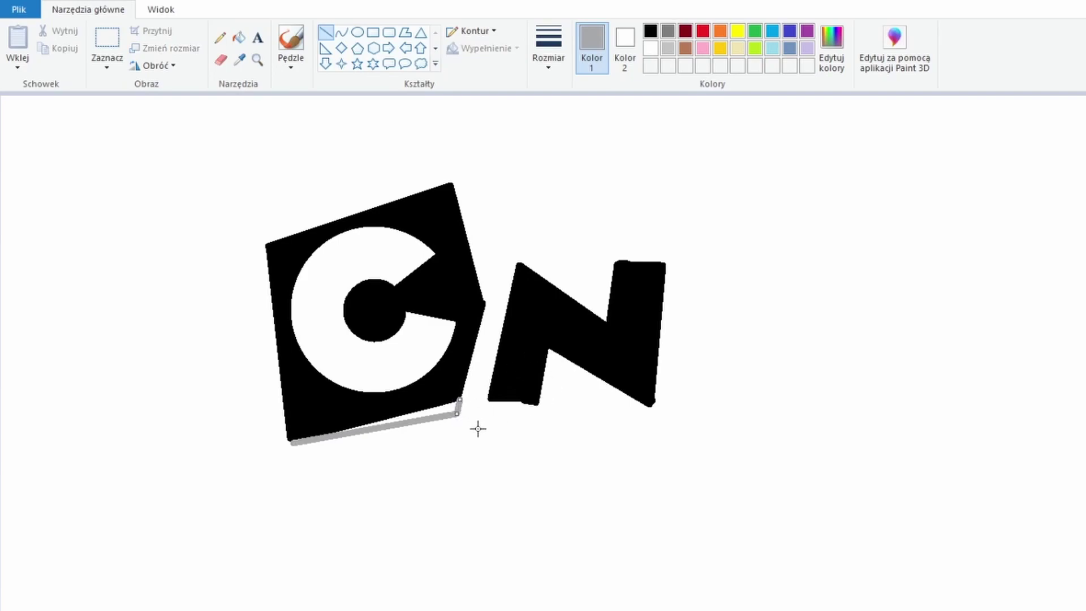
pyautogui.moveTo(471, 431); pyautogui.dragTo(686, 447)
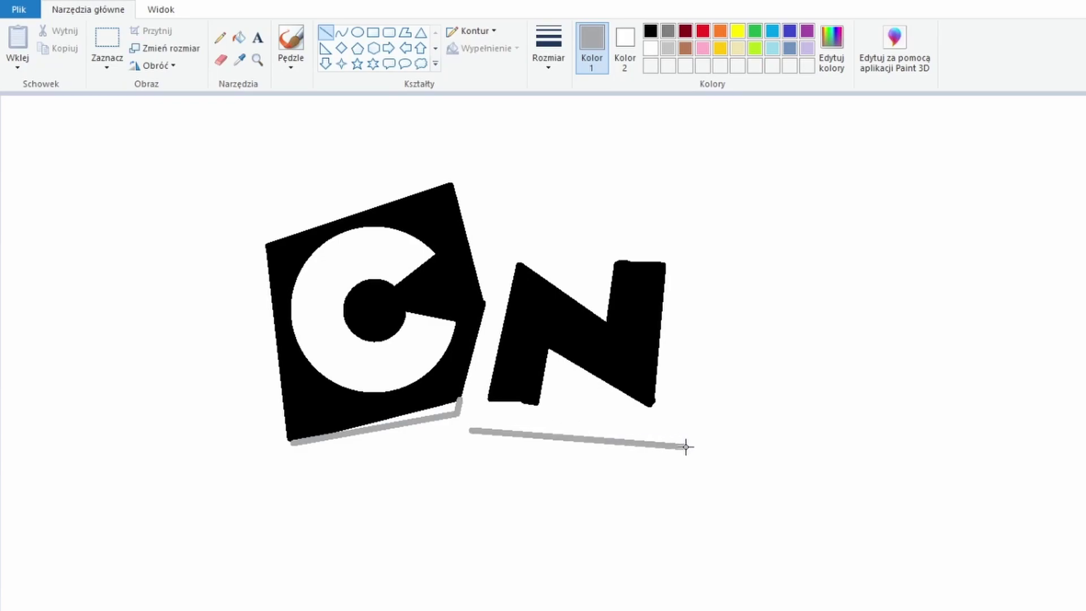
pyautogui.moveTo(700, 246); pyautogui.dragTo(690, 446)
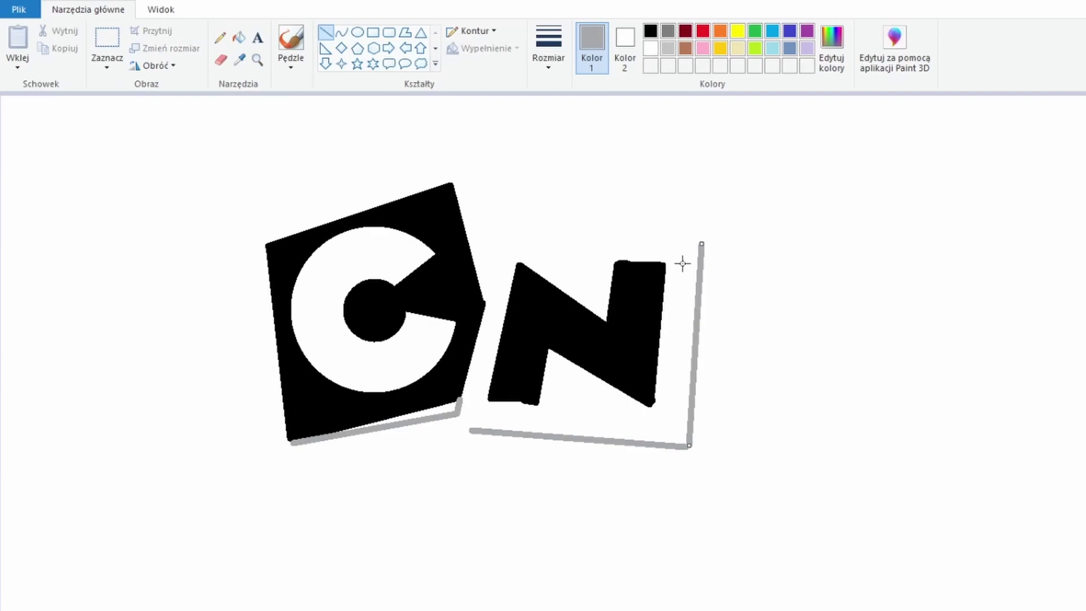
pyautogui.moveTo(701, 244); pyautogui.dragTo(669, 438)
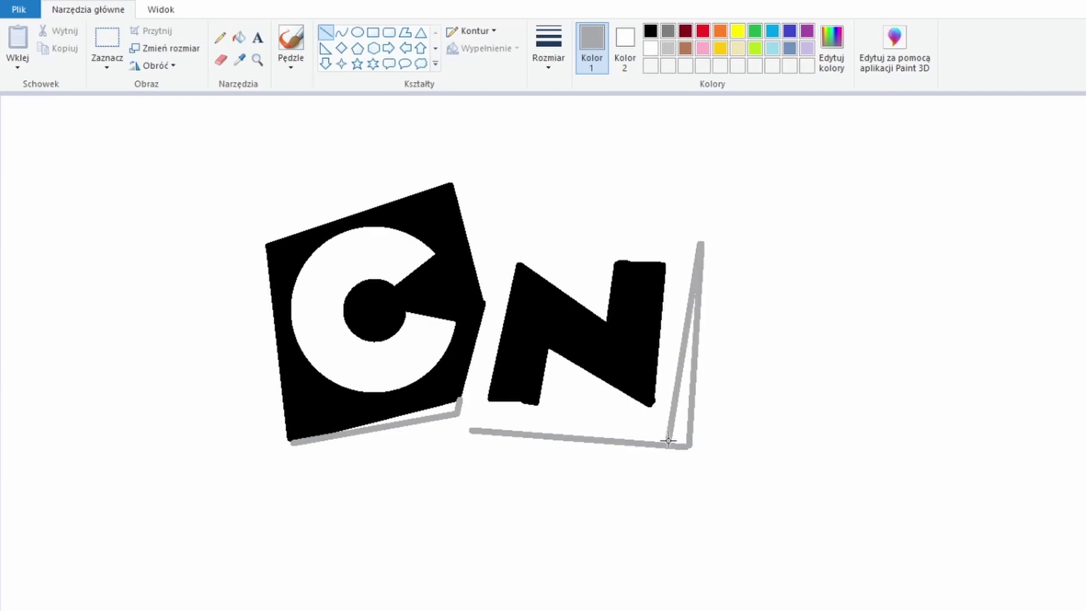
pyautogui.moveTo(472, 430); pyautogui.dragTo(670, 426)
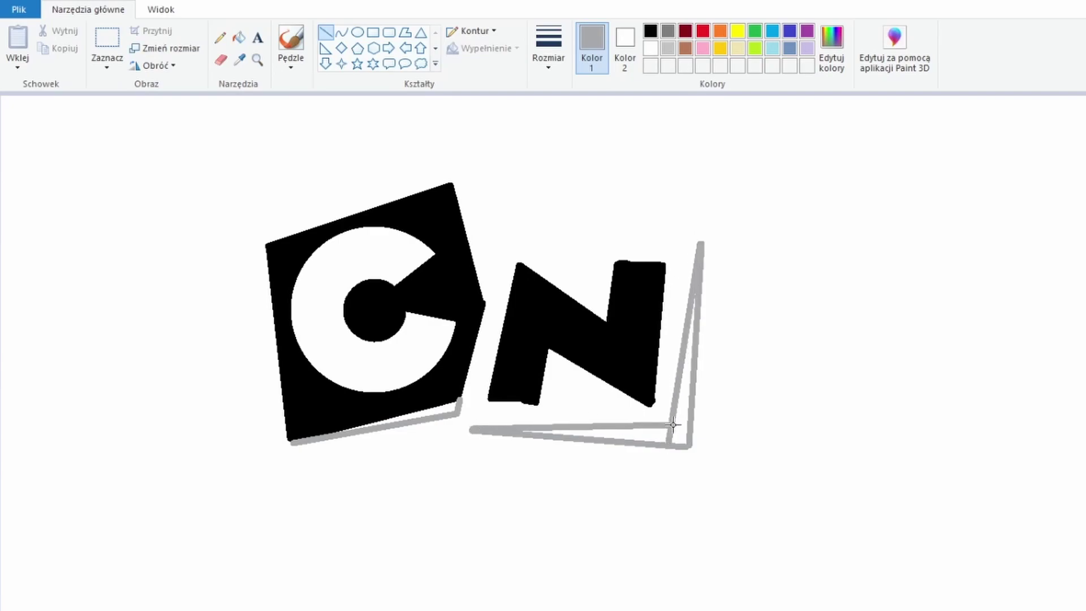
# Step: Outline the wedge beside the C and fill it and the gaps under C and N grey
pyautogui.click(239, 38)
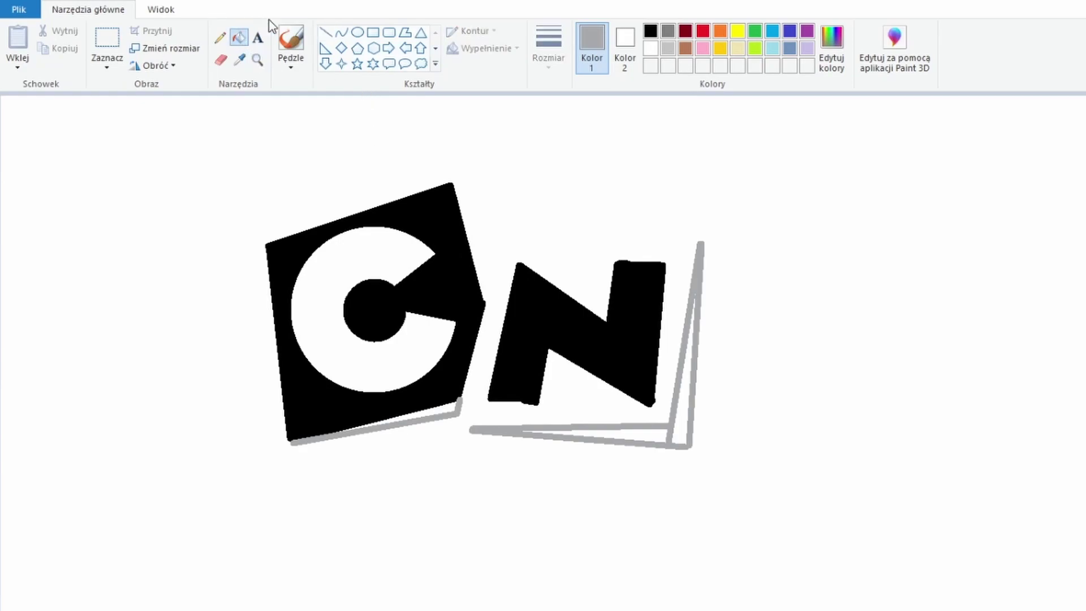
pyautogui.click(326, 32)
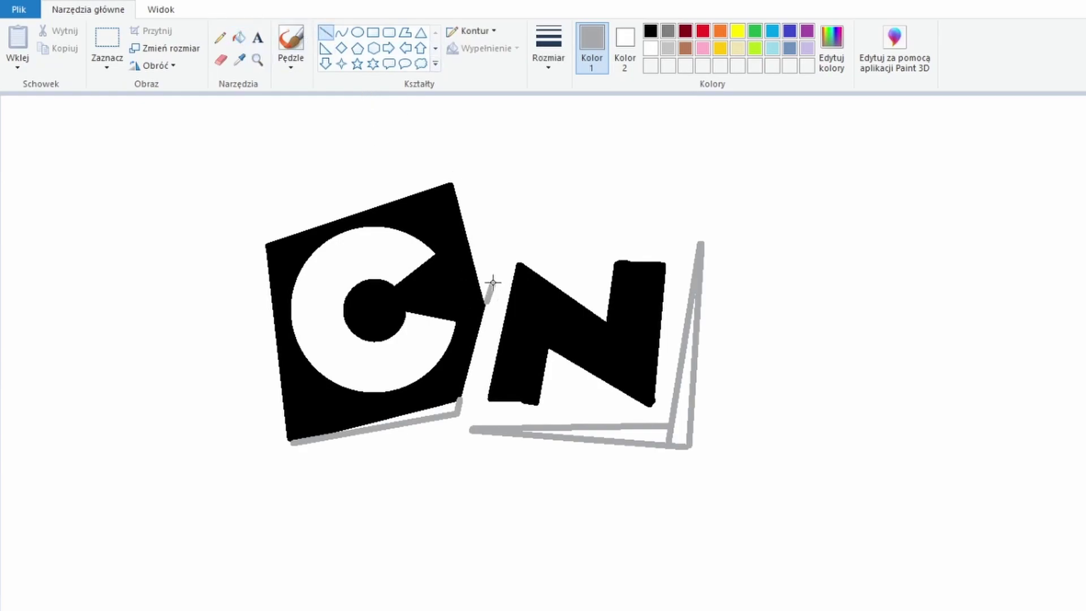
pyautogui.moveTo(454, 184); pyautogui.dragTo(498, 261)
pyautogui.click(240, 39)
pyautogui.click(481, 244)
pyautogui.click(450, 409)
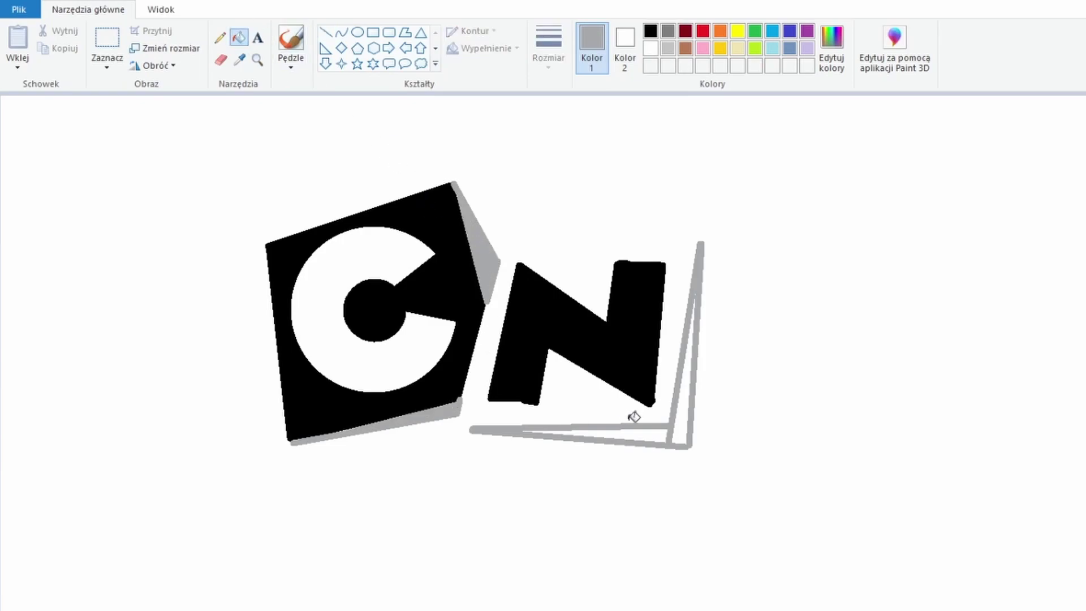
pyautogui.click(628, 433)
pyautogui.click(680, 423)
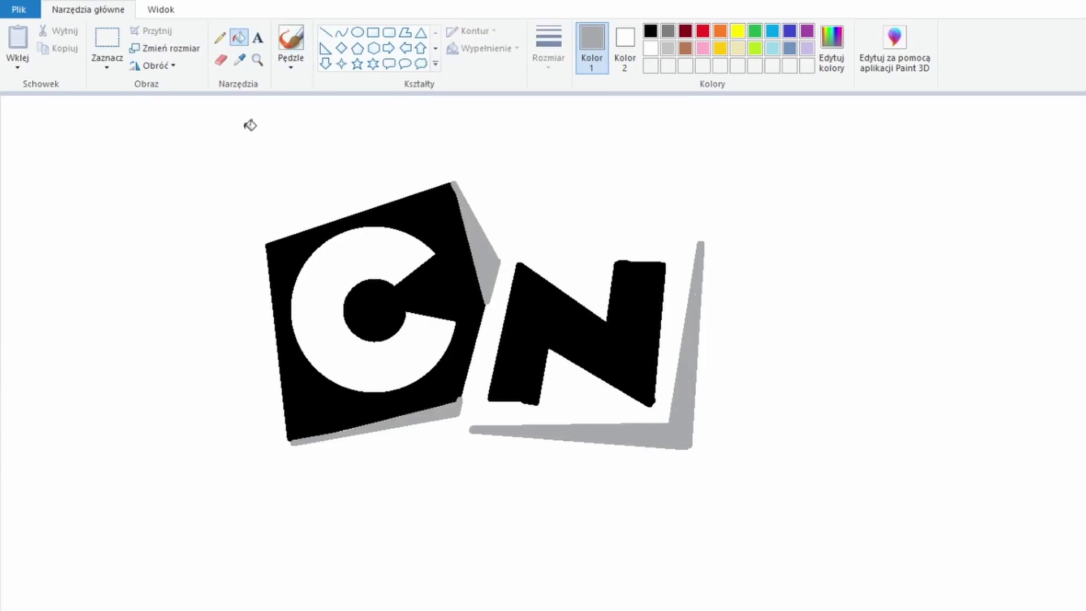
# Step: Switch to the Text tool
pyautogui.click(257, 37)
# Step: Add black 'CARTOON NETWORK' text at size 48 and place it beneath the CN logo
pyautogui.click(292, 478)
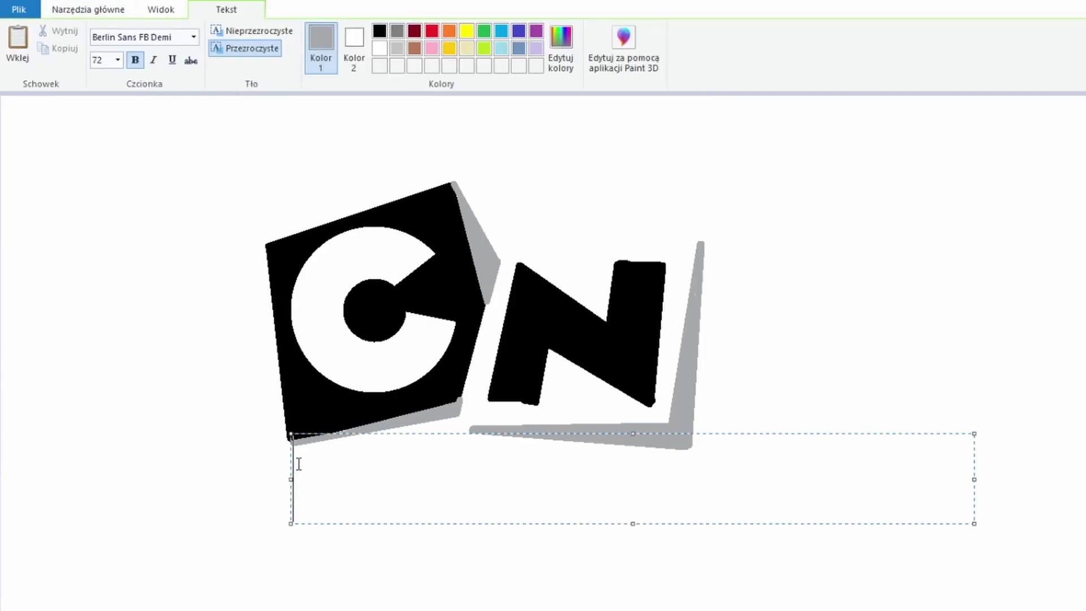
pyautogui.click(380, 30)
pyautogui.write('cA')
pyautogui.press('BackSpace')
pyautogui.press('BackSpace')
pyautogui.write('CA')
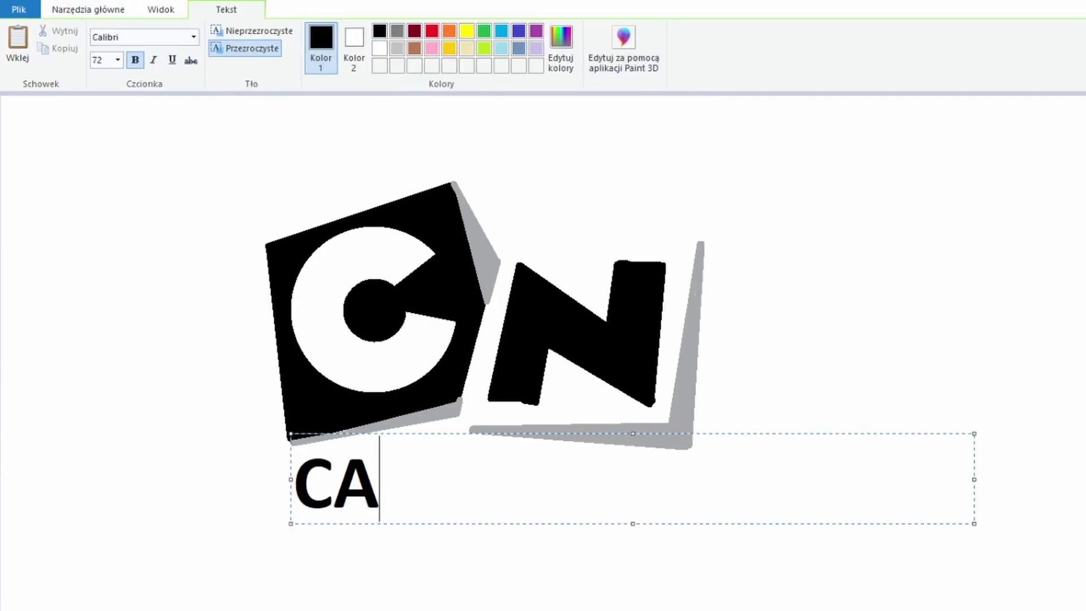
pyautogui.write('RTOON NETWORK')
pyautogui.hotkey('ctrl', 'a')
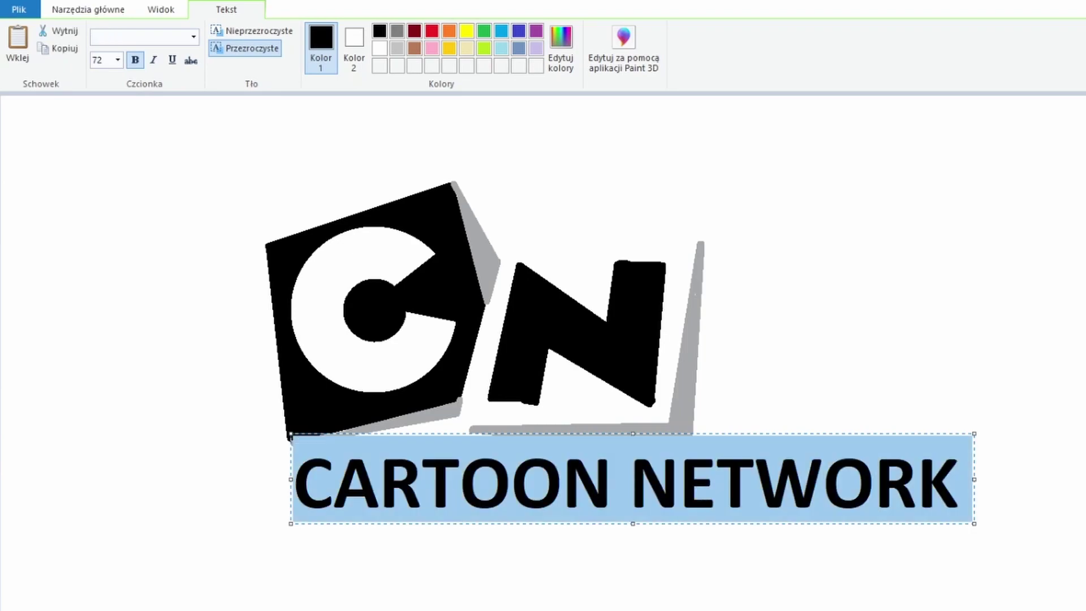
pyautogui.write('48')
pyautogui.press('Return')
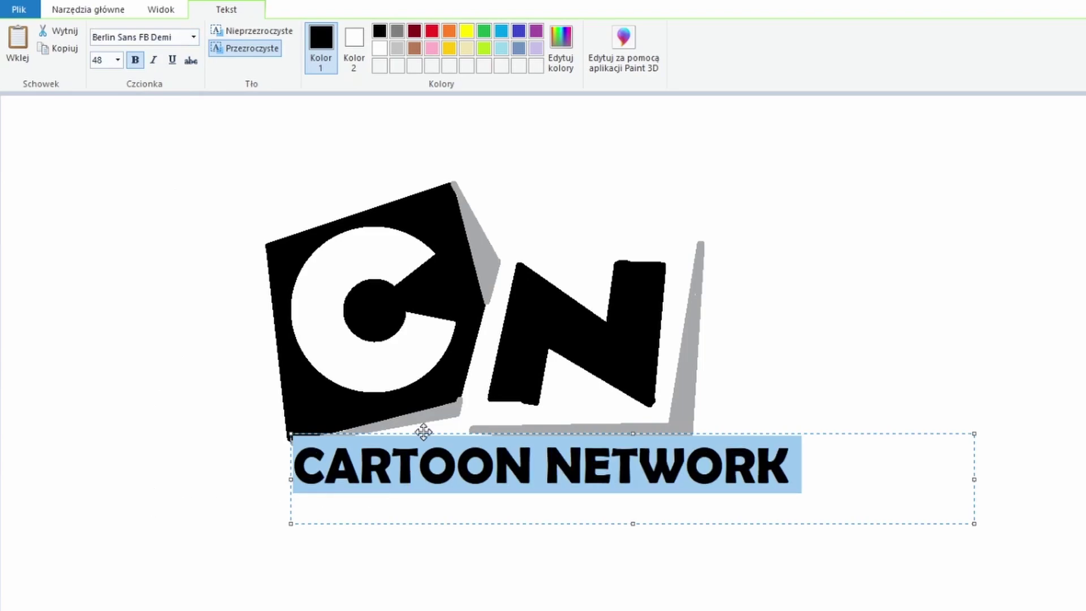
pyautogui.moveTo(424, 434); pyautogui.dragTo(379, 460)
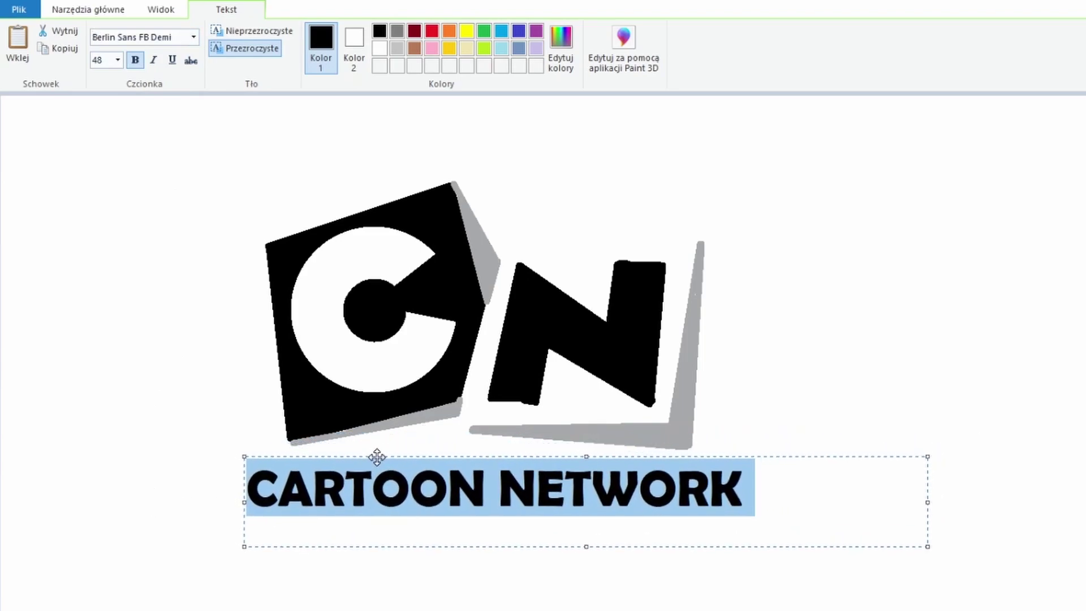
pyautogui.click(331, 356)
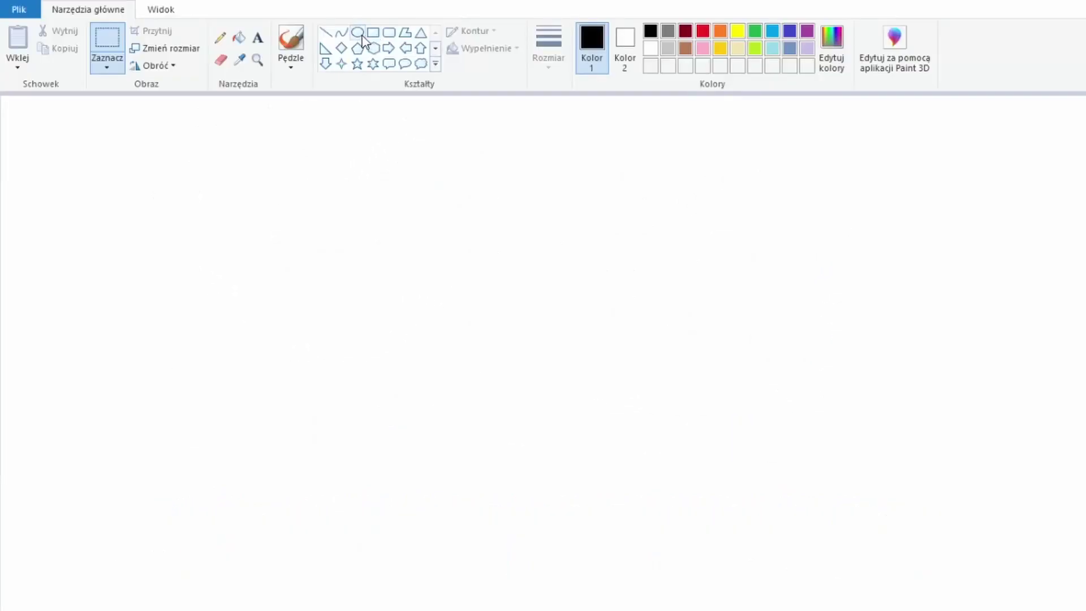
# Step: Draw a black circle and cross it with a vertical and a horizontal line
pyautogui.click(357, 34)
pyautogui.moveTo(304, 179); pyautogui.dragTo(387, 259)
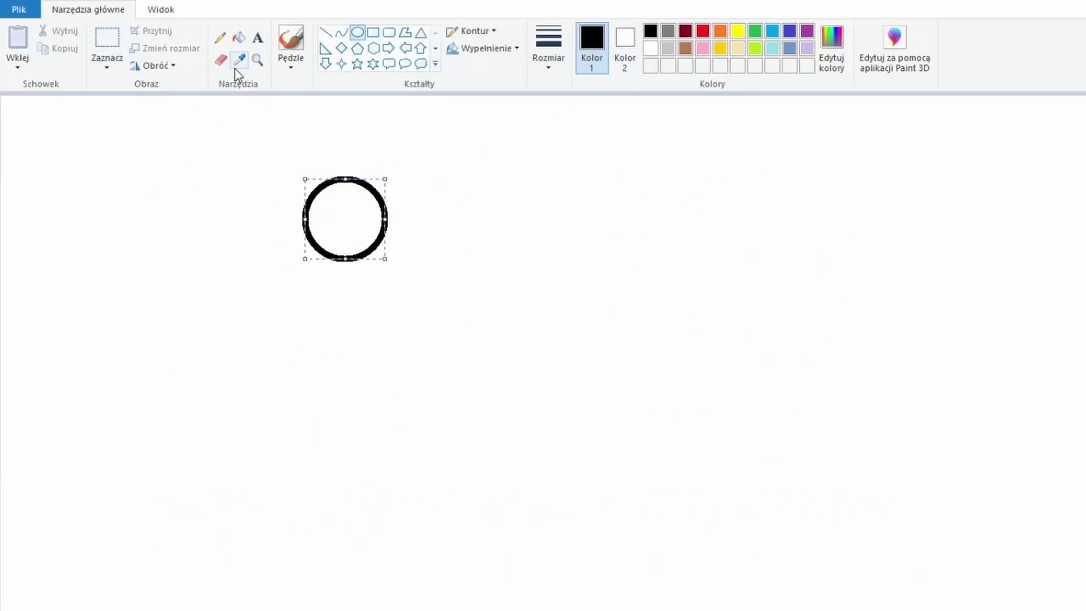
pyautogui.click(106, 38)
pyautogui.click(326, 32)
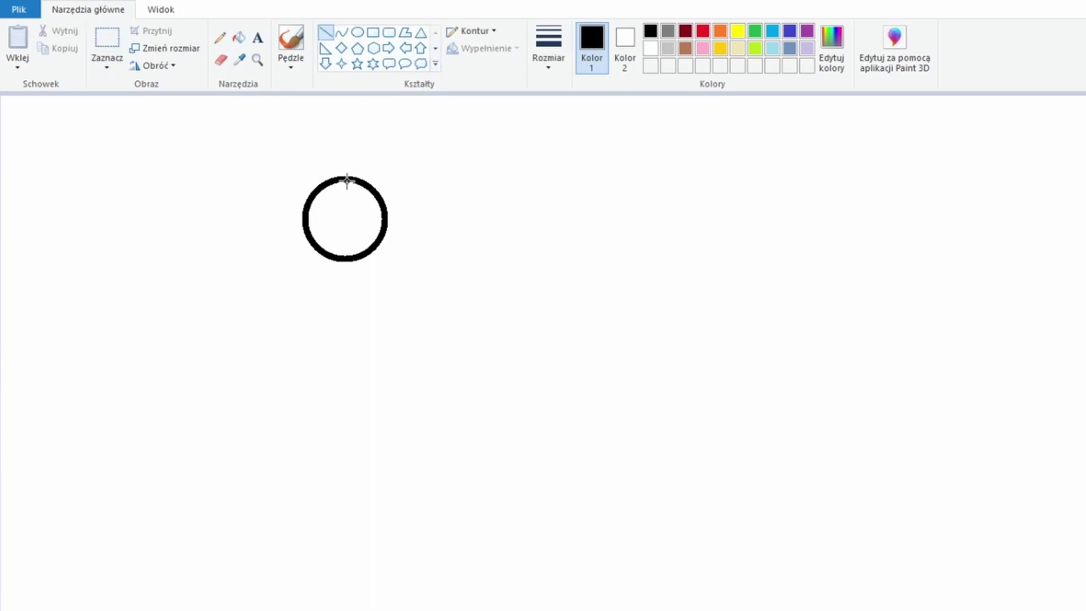
pyautogui.moveTo(345, 180); pyautogui.dragTo(345, 258)
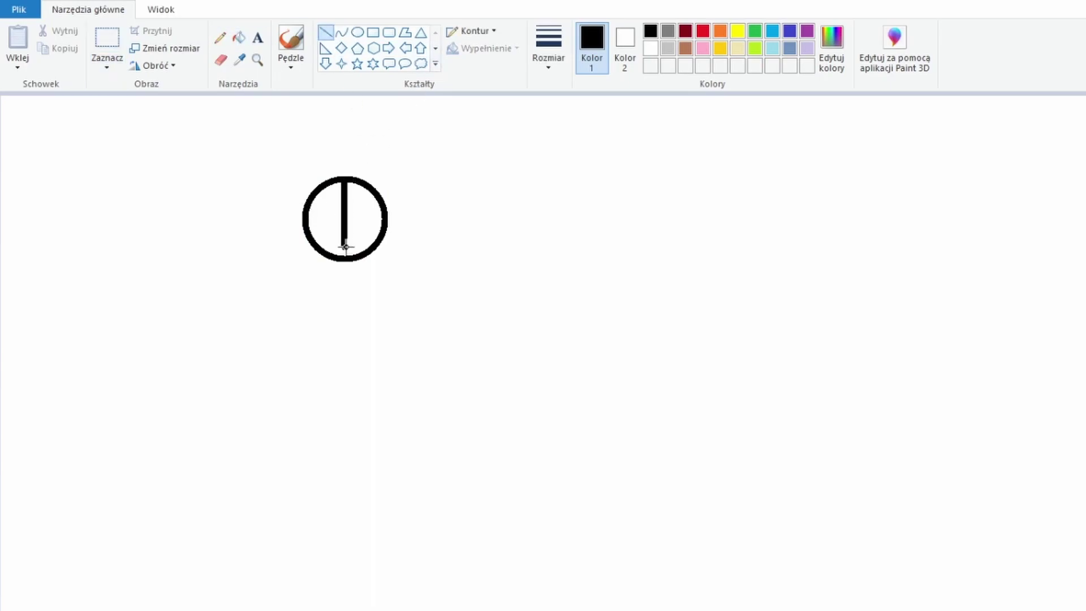
pyautogui.click(264, 231)
pyautogui.moveTo(305, 220); pyautogui.dragTo(388, 217)
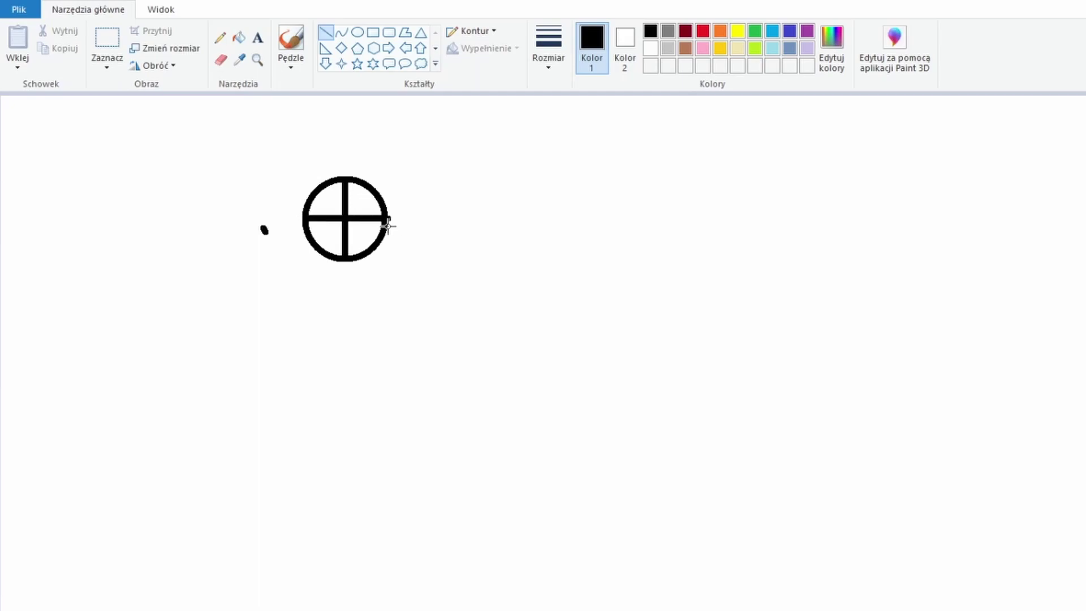
# Step: Delete a stray dot beside the circle, then try filling its quarters black and undo
pyautogui.click(107, 40)
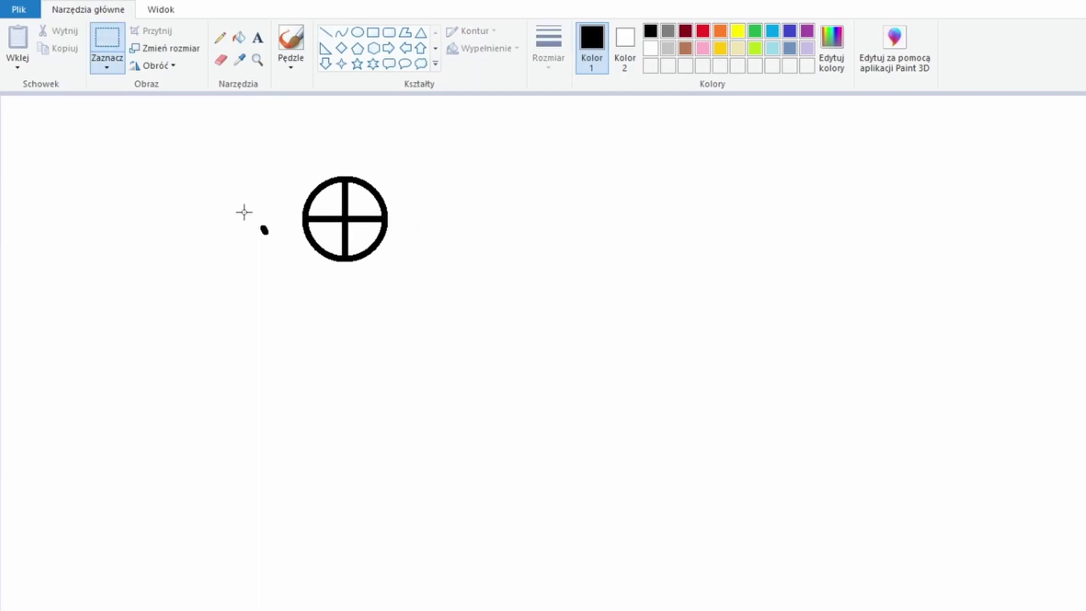
pyautogui.press('Delete')
pyautogui.click(239, 37)
pyautogui.click(325, 198)
pyautogui.click(365, 198)
pyautogui.click(365, 238)
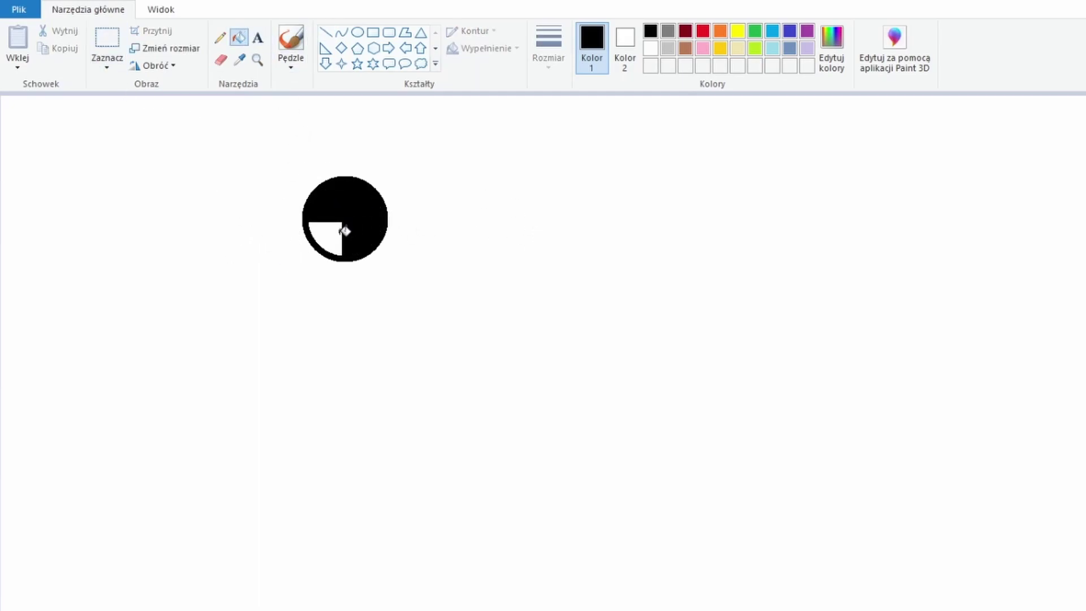
pyautogui.click(326, 237)
pyautogui.hotkey('ctrl', 'z')
pyautogui.hotkey('ctrl', 'z')
pyautogui.hotkey('ctrl', 'z')
pyautogui.hotkey('ctrl', 'z')
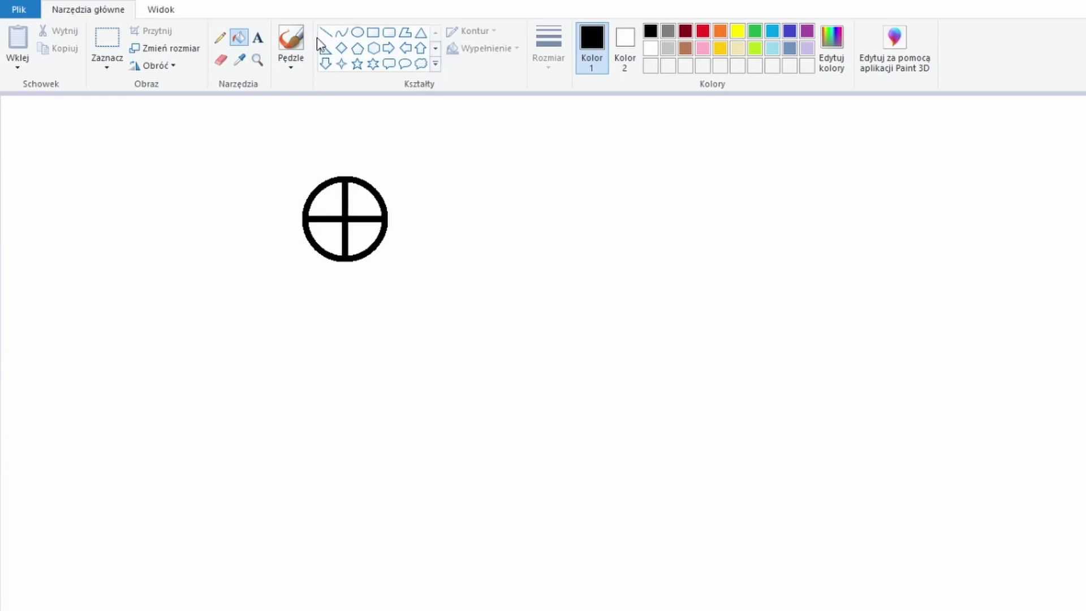
# Step: Select around the circle, then draw and undo a line down from its centre
pyautogui.click(107, 40)
pyautogui.moveTo(263, 150); pyautogui.dragTo(417, 297)
pyautogui.click(241, 129)
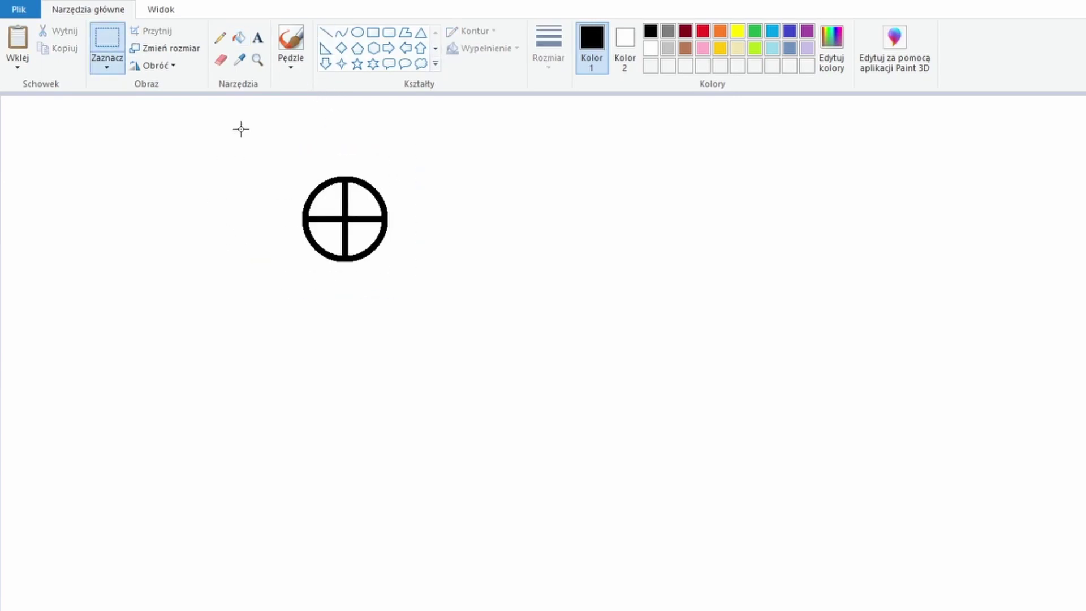
pyautogui.click(325, 32)
pyautogui.moveTo(345, 220); pyautogui.dragTo(345, 438)
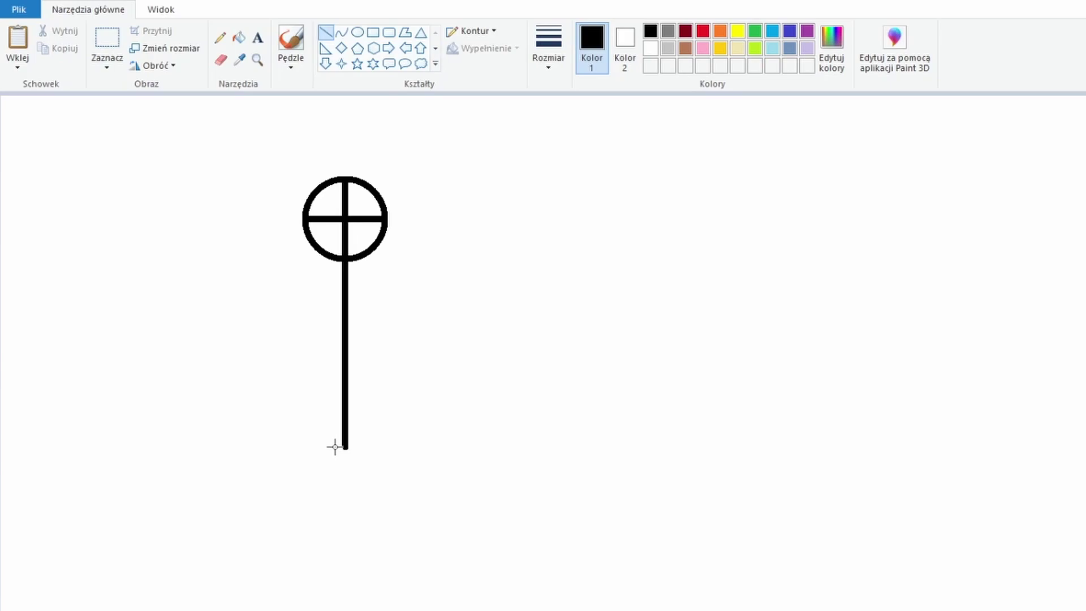
pyautogui.hotkey('ctrl', 'z')
pyautogui.click(372, 31)
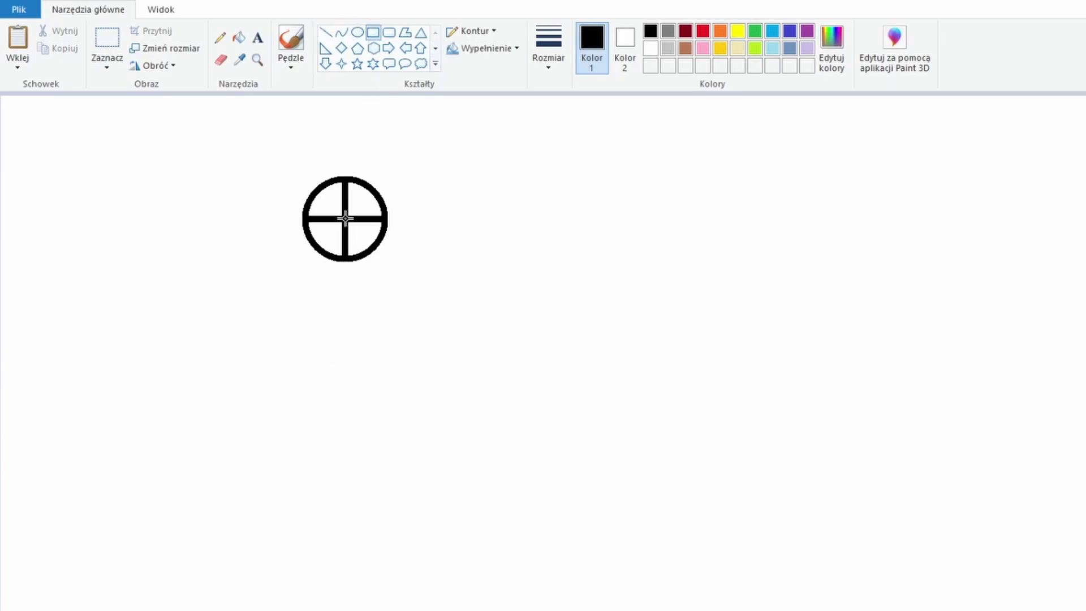
# Step: Draw a rectangle and paste crossed-circle copies onto its other three corners
pyautogui.moveTo(345, 219)
pyautogui.mouseDown()
pyautogui.moveTo(616, 458)
pyautogui.moveTo(560, 434)
pyautogui.mouseUp()
pyautogui.hotkey('ctrl', 'v')
pyautogui.moveTo(80, 172)
pyautogui.mouseDown()
pyautogui.moveTo(564, 221)
pyautogui.moveTo(555, 225)
pyautogui.mouseUp()
pyautogui.click(381, 194)
pyautogui.hotkey('ctrl', 'v')
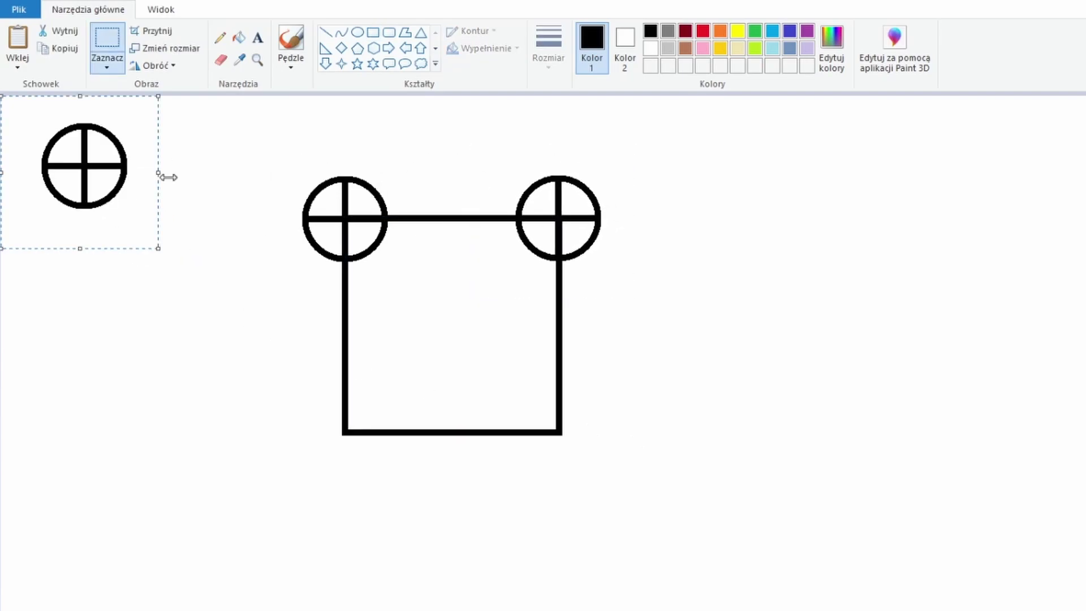
pyautogui.moveTo(117, 164); pyautogui.dragTo(378, 430)
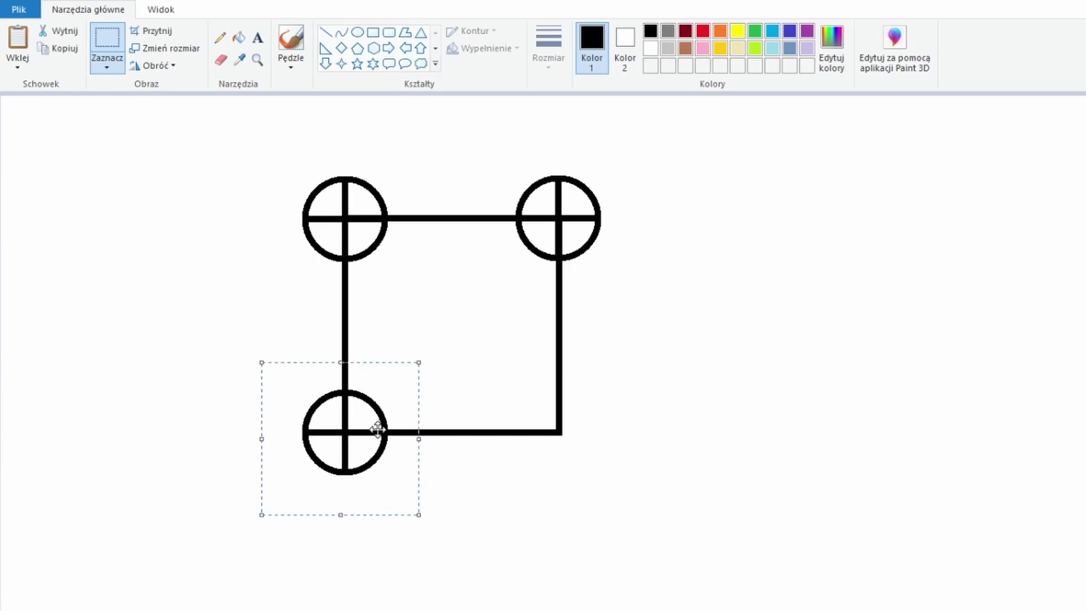
pyautogui.hotkey('ctrl', 'v')
pyautogui.moveTo(130, 215); pyautogui.dragTo(605, 482)
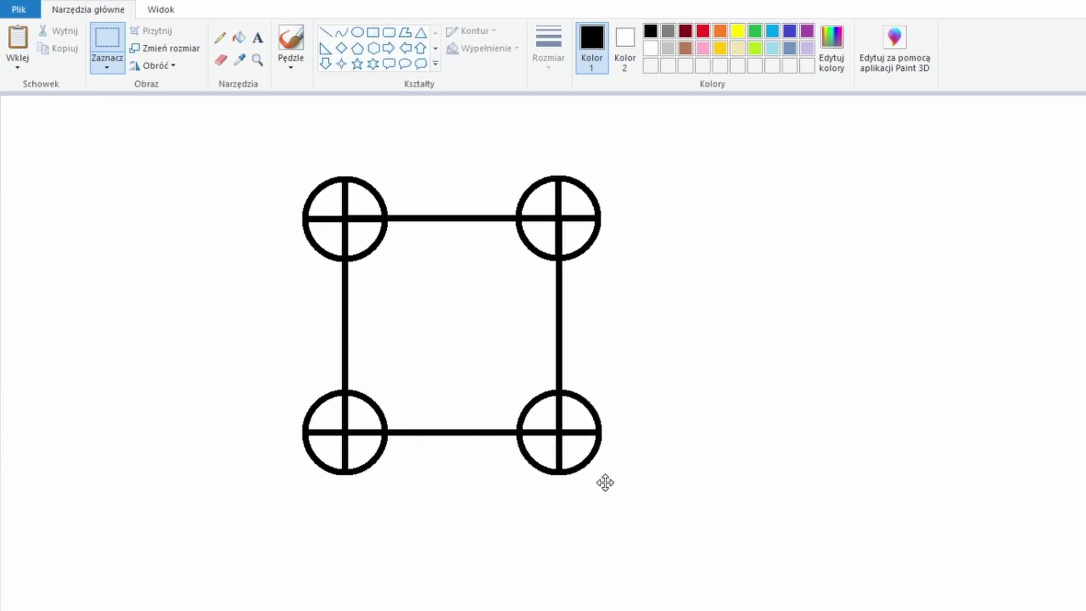
pyautogui.click(311, 359)
# Step: Join the four corner circles with top, right, bottom and left edge lines
pyautogui.click(372, 33)
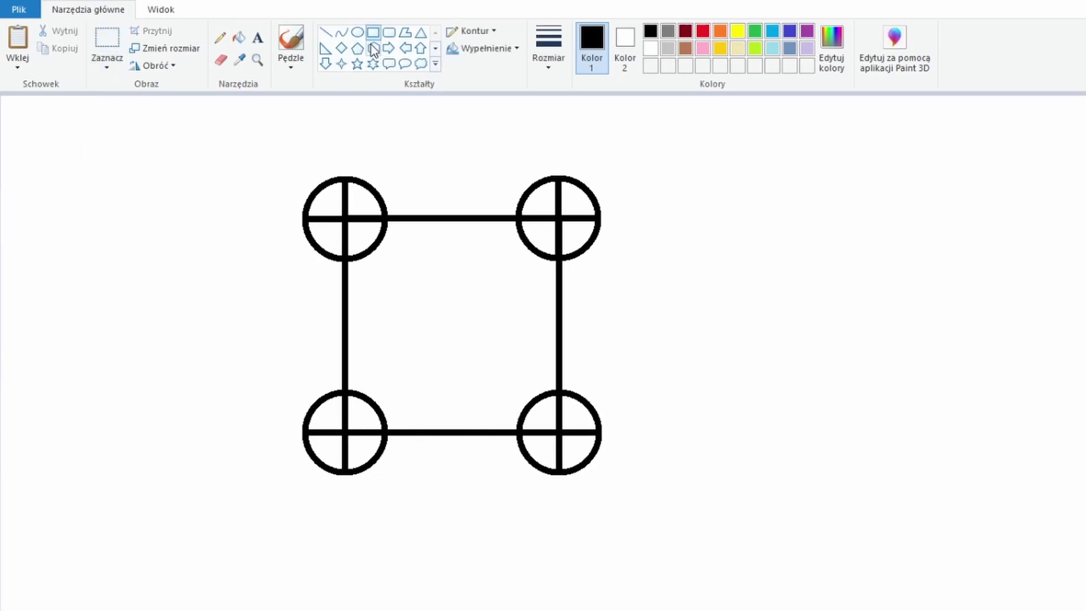
pyautogui.click(325, 32)
pyautogui.moveTo(345, 176); pyautogui.dragTo(560, 179)
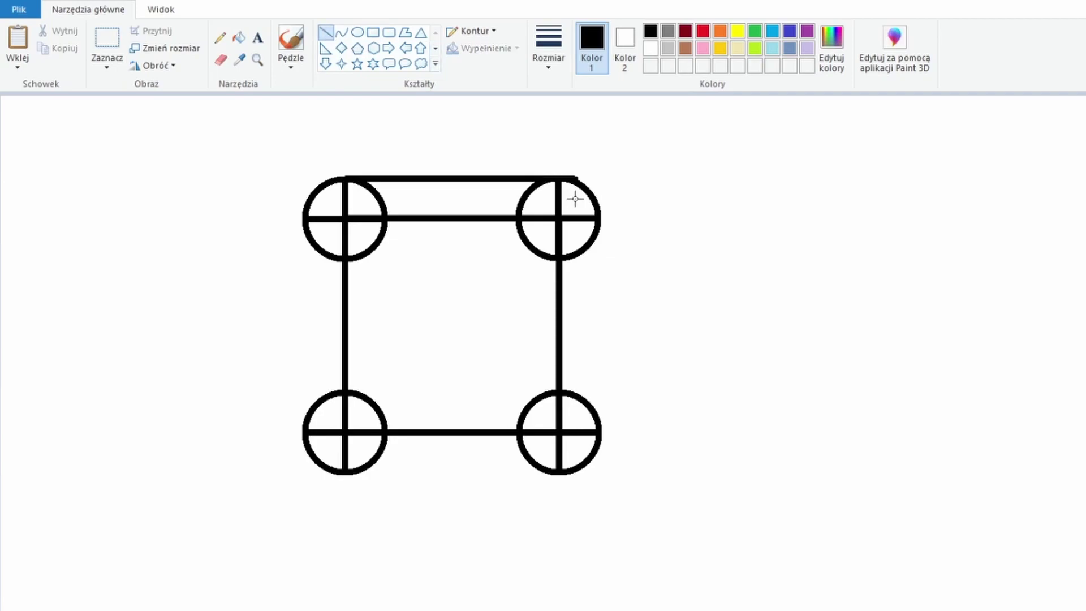
pyautogui.moveTo(598, 215); pyautogui.dragTo(598, 439)
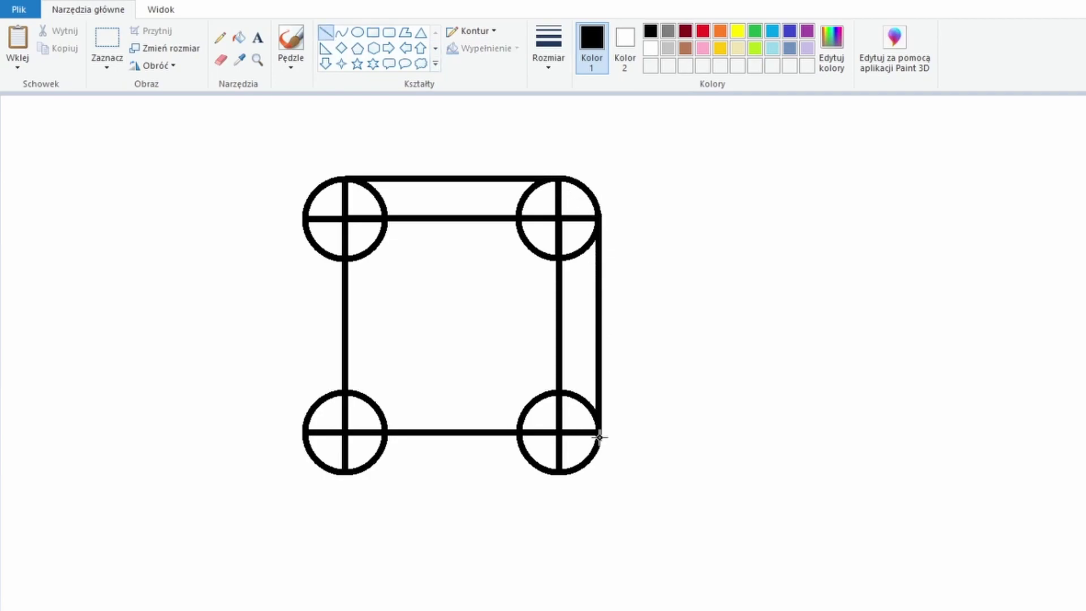
pyautogui.moveTo(345, 472); pyautogui.dragTo(561, 471)
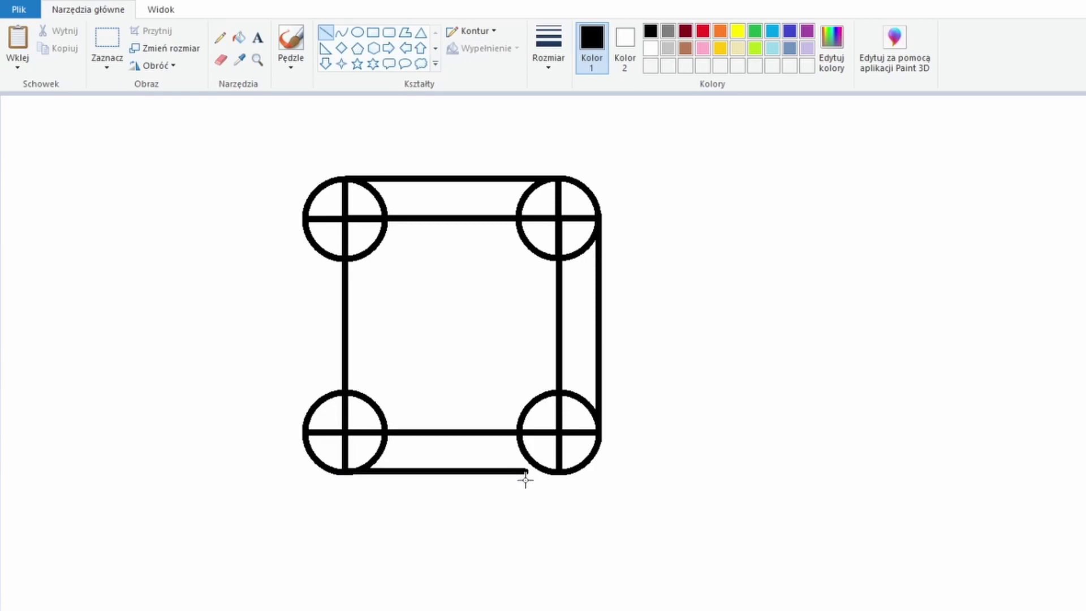
pyautogui.moveTo(306, 218); pyautogui.dragTo(306, 435)
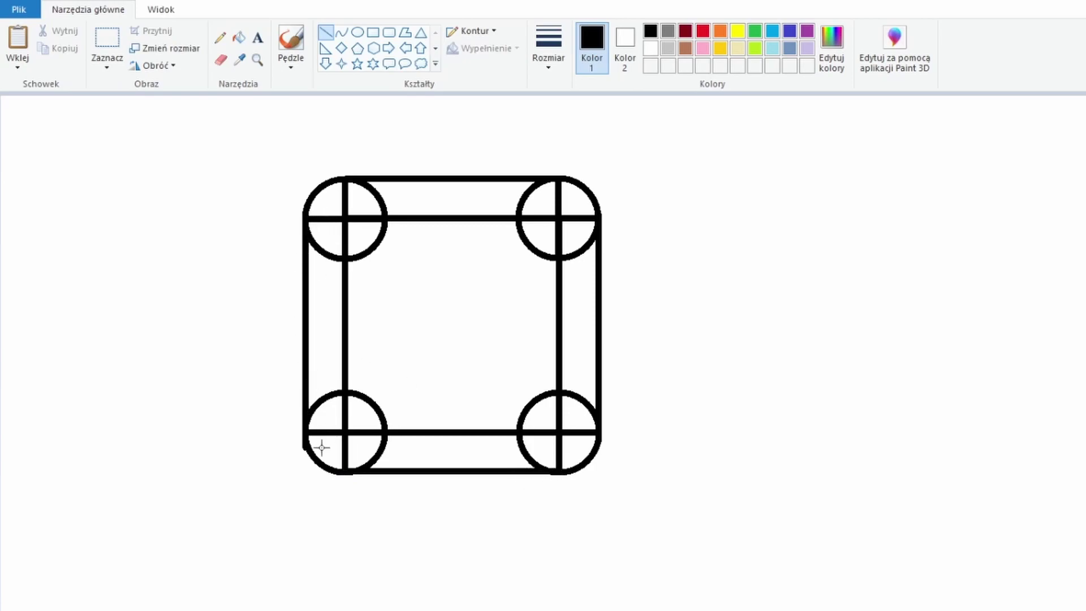
# Step: Fill the central square, side strips and circle quarters black
pyautogui.click(239, 37)
pyautogui.click(487, 313)
pyautogui.click(430, 198)
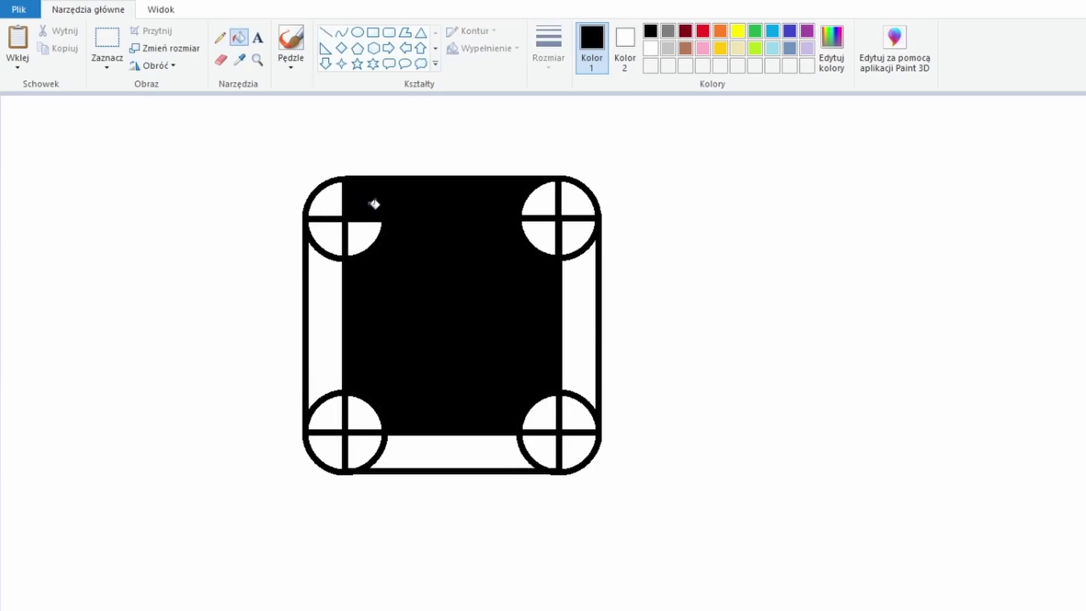
pyautogui.click(362, 237)
pyautogui.click(325, 226)
pyautogui.click(328, 340)
pyautogui.click(325, 413)
pyautogui.click(453, 453)
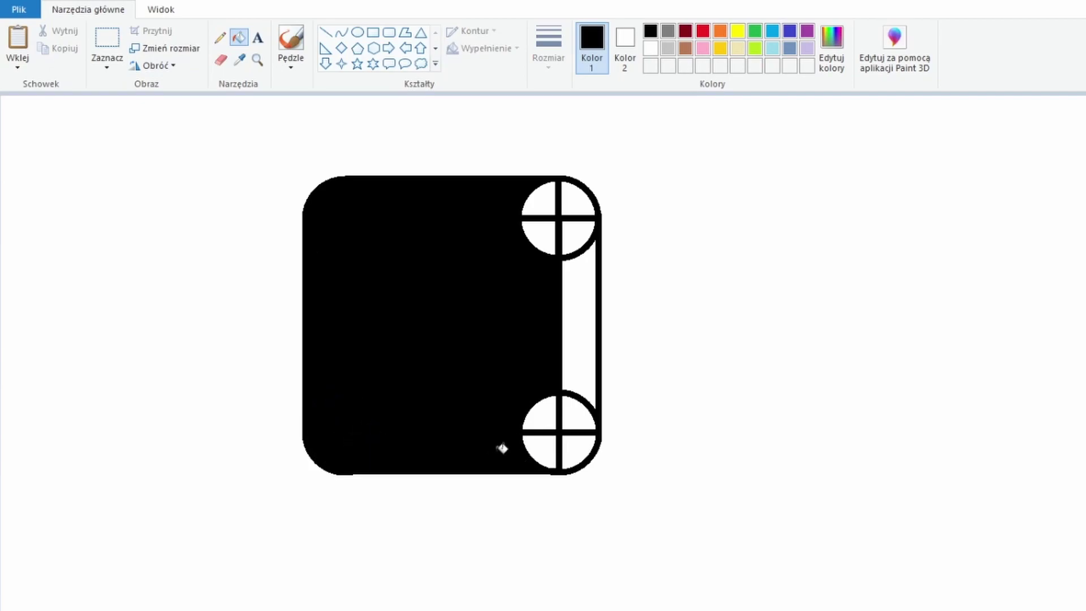
pyautogui.click(537, 413)
pyautogui.click(584, 419)
# Step: Undo the fill that spilled into the background and fill the remaining white pieces black
pyautogui.hotkey('ctrl', 'z')
pyautogui.click(578, 382)
pyautogui.click(571, 200)
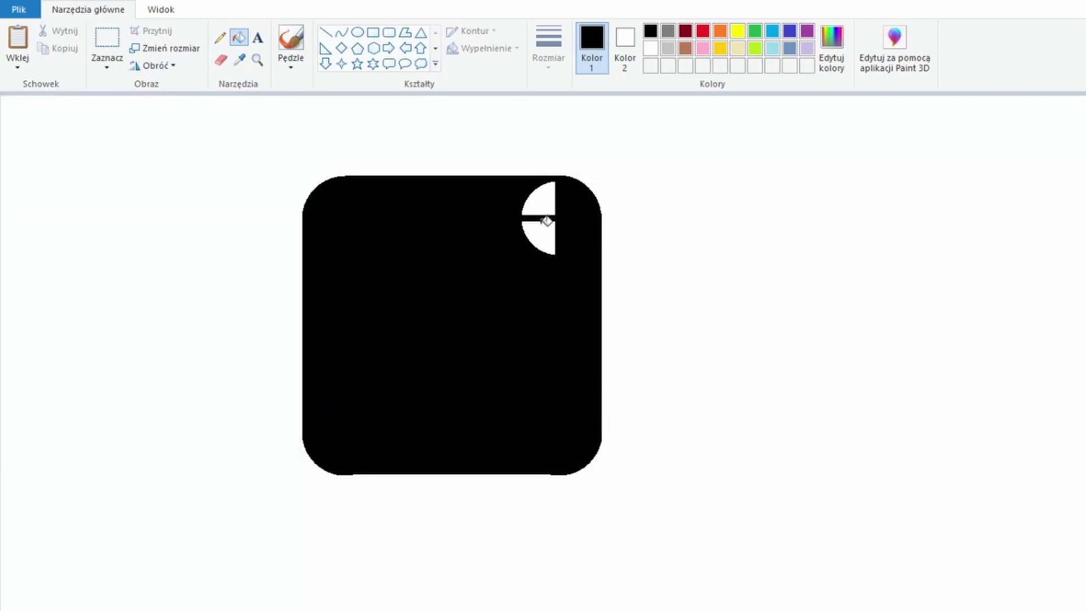
pyautogui.click(544, 232)
pyautogui.click(541, 198)
pyautogui.click(239, 60)
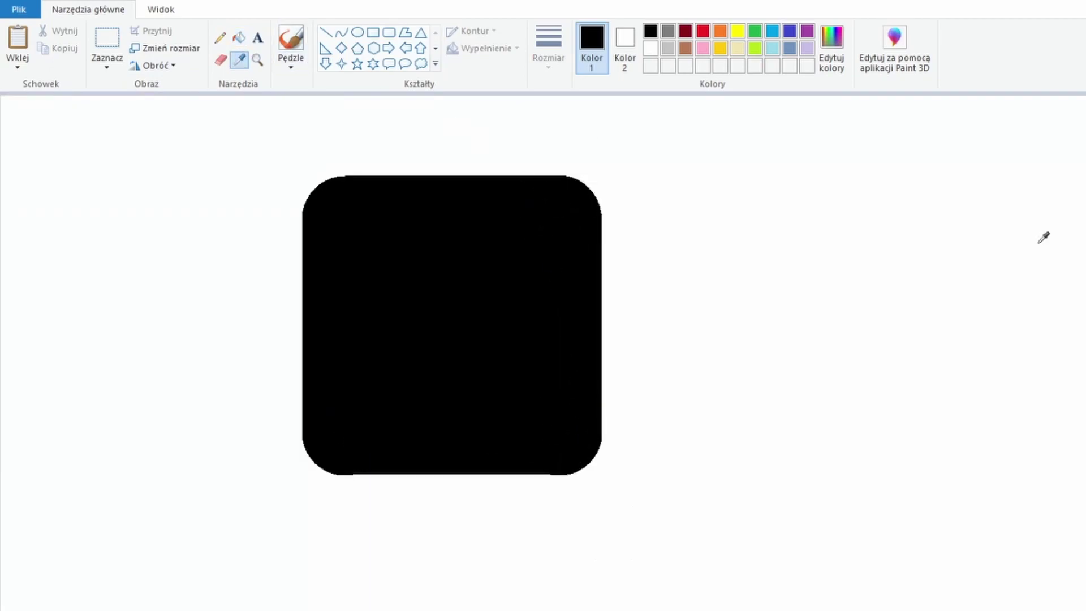
# Step: Fill the black rounded square bright green
pyautogui.click(376, 198)
pyautogui.click(503, 315)
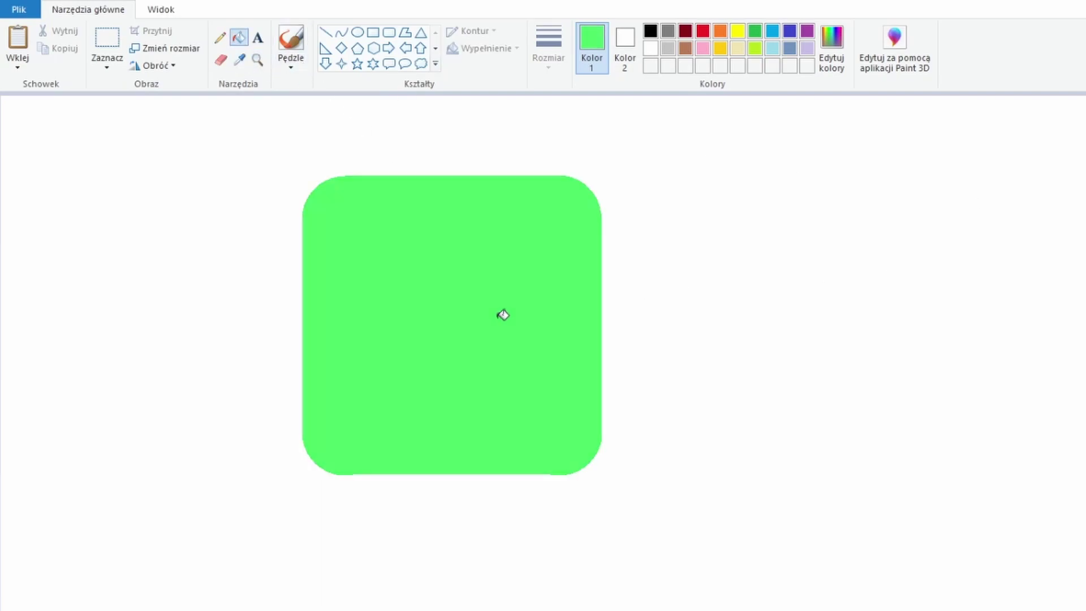
pyautogui.click(357, 32)
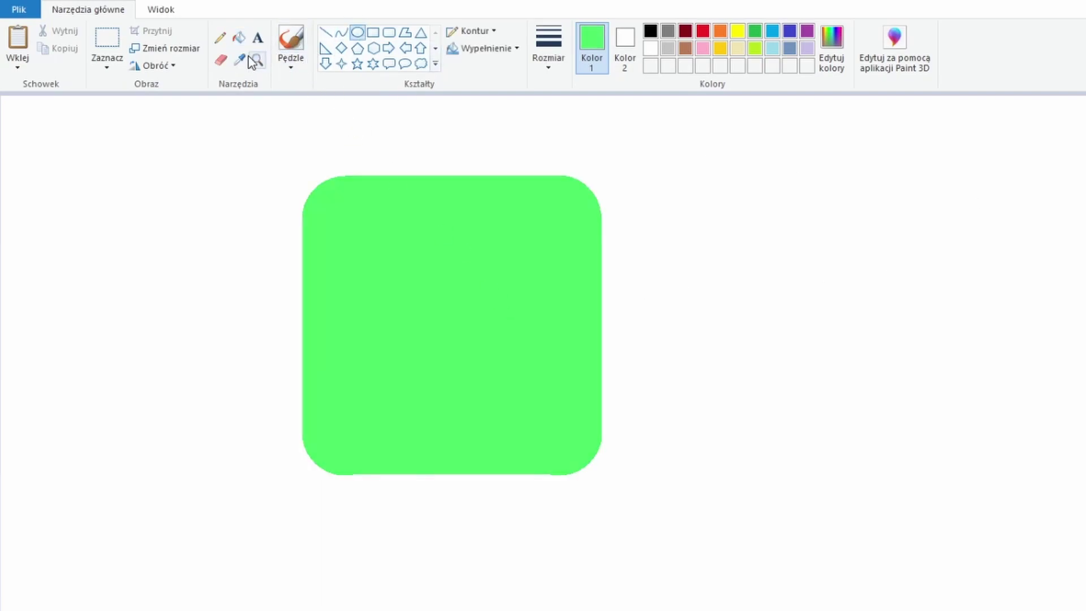
pyautogui.click(240, 60)
# Step: Outline a thick white angled tail in the green tile's lower-left and fill it solid white
pyautogui.click(645, 152)
pyautogui.click(326, 32)
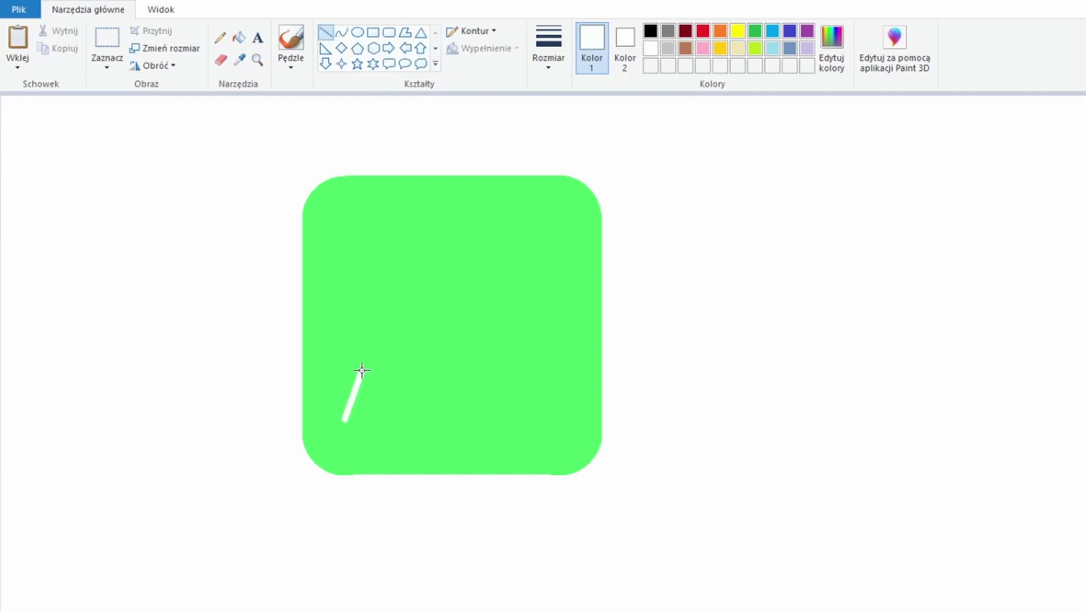
pyautogui.moveTo(362, 370); pyautogui.dragTo(364, 366)
pyautogui.moveTo(382, 403); pyautogui.dragTo(390, 407)
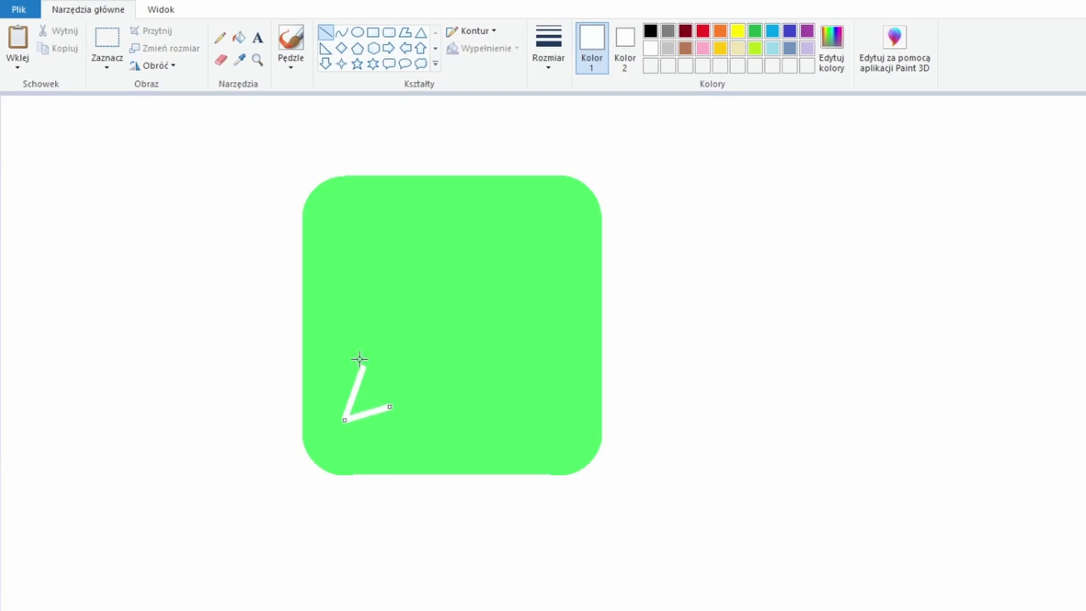
pyautogui.moveTo(357, 358); pyautogui.dragTo(333, 428)
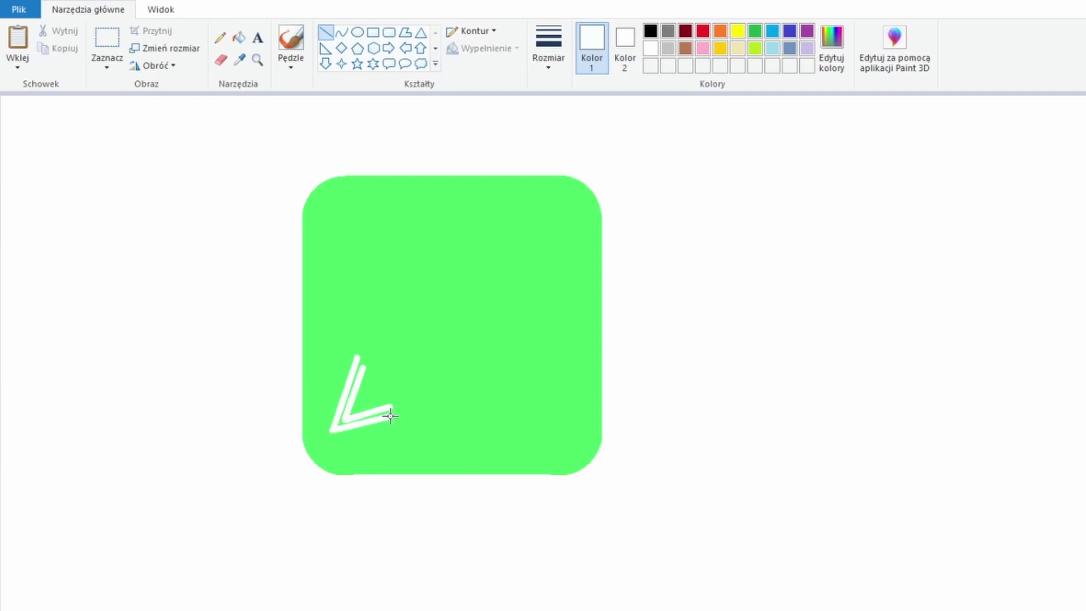
pyautogui.click(351, 425)
pyautogui.moveTo(334, 432); pyautogui.dragTo(387, 420)
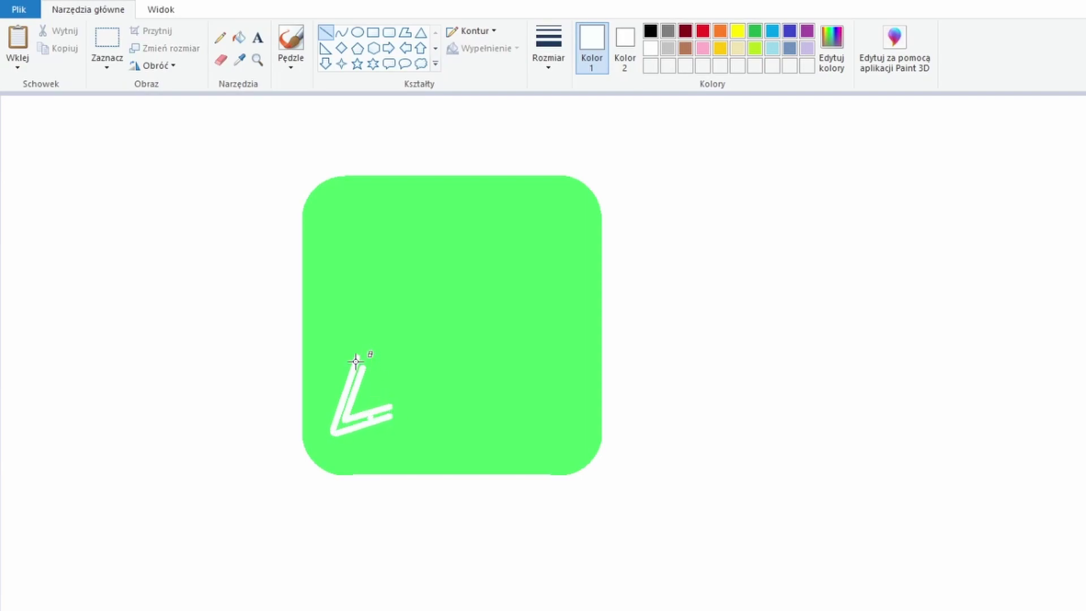
pyautogui.click(387, 413)
pyautogui.click(239, 37)
pyautogui.click(348, 420)
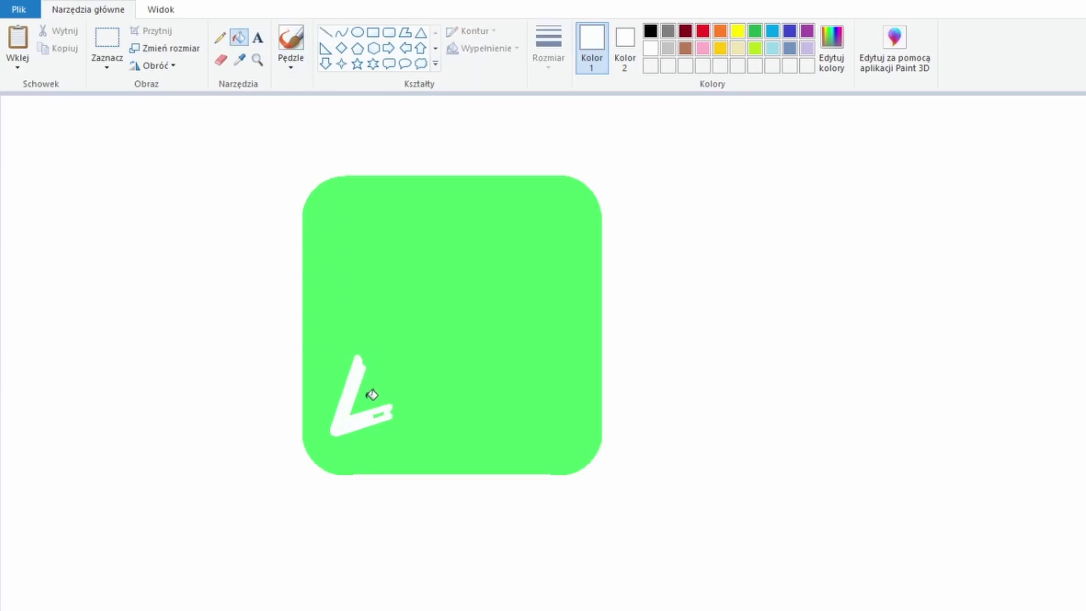
# Step: Draw two nested white circles over the green tile and fill the gap between them into a white ring
pyautogui.click(357, 32)
pyautogui.moveTo(349, 206); pyautogui.dragTo(578, 437)
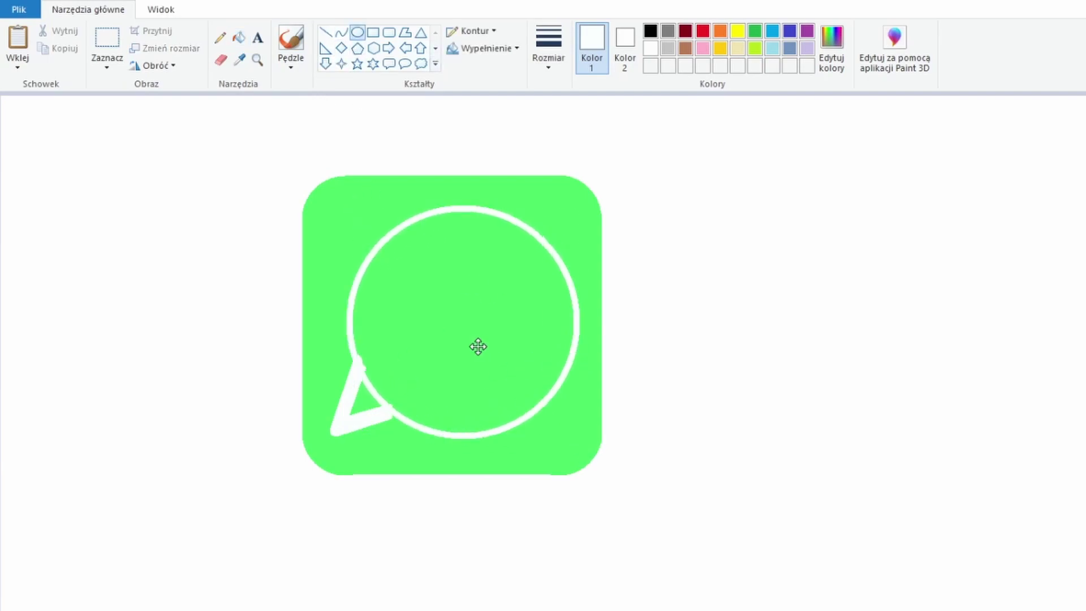
pyautogui.moveTo(478, 346); pyautogui.dragTo(468, 344)
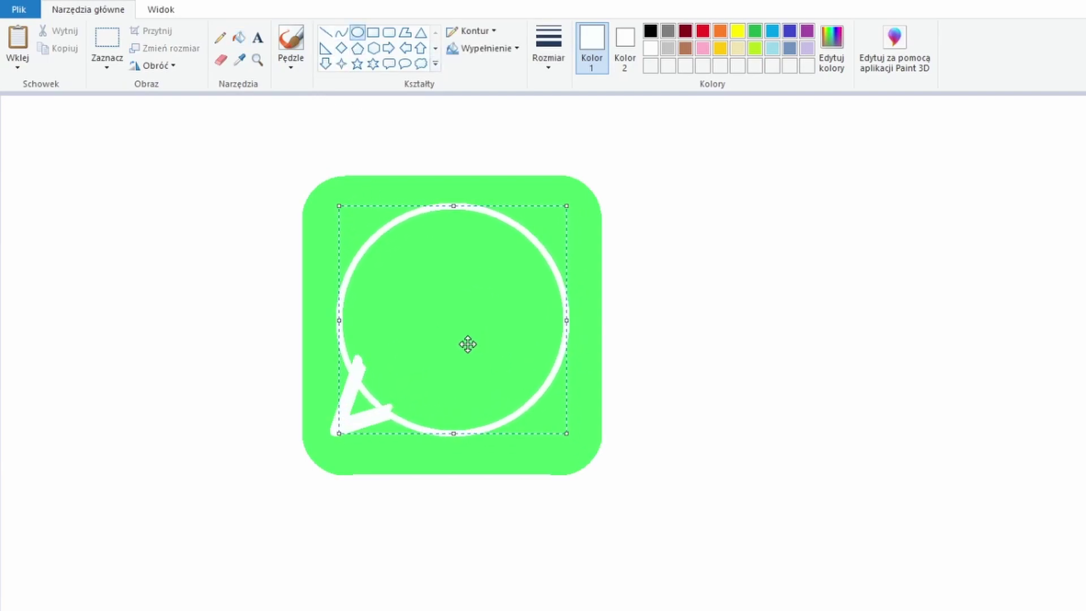
pyautogui.click(153, 245)
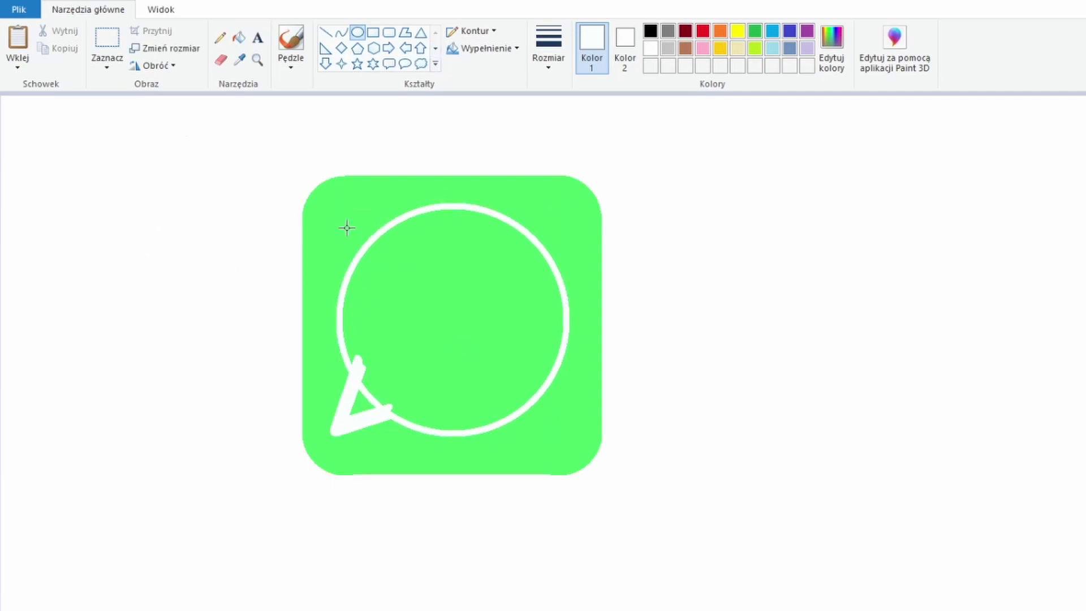
pyautogui.moveTo(347, 227); pyautogui.dragTo(565, 425)
pyautogui.moveTo(463, 351); pyautogui.dragTo(457, 360)
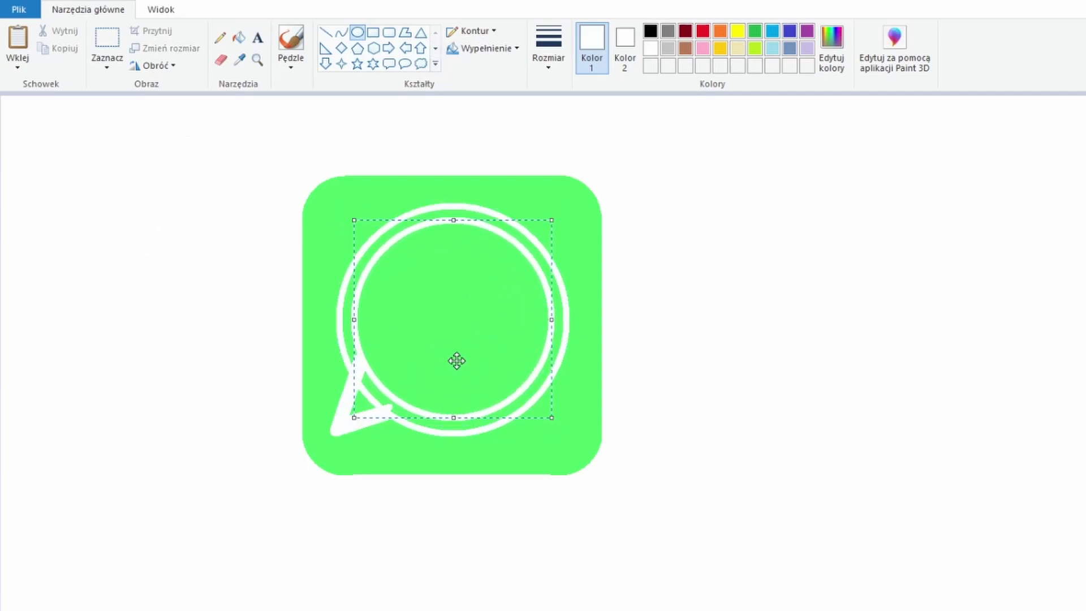
pyautogui.click(239, 37)
pyautogui.click(362, 361)
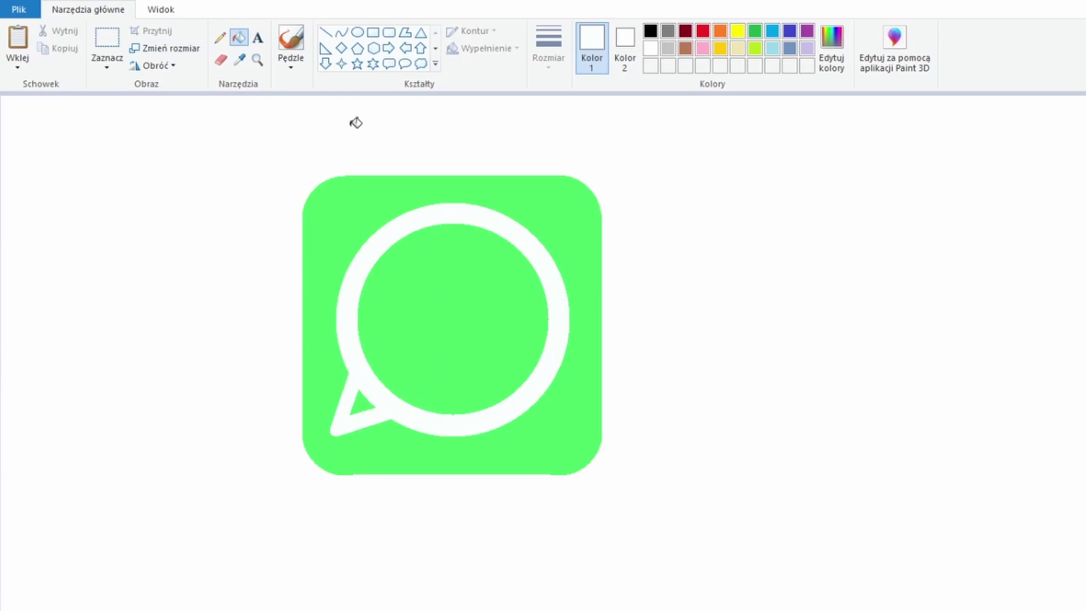
# Step: Using the tile's sampled green, draw a line across the tail and fill its inner triangle green
pyautogui.click(239, 59)
pyautogui.click(411, 363)
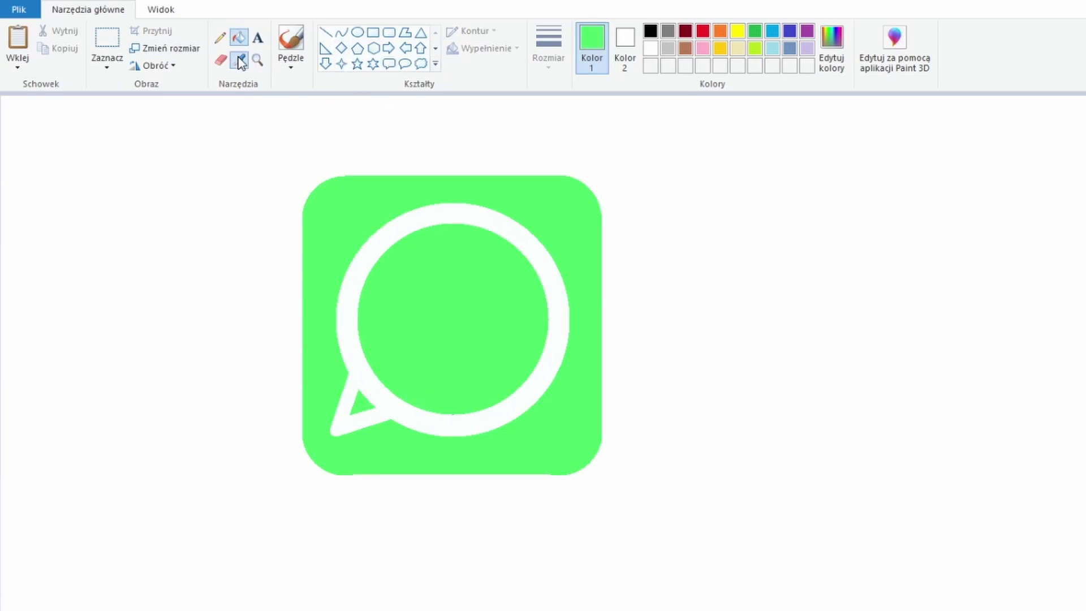
pyautogui.click(326, 33)
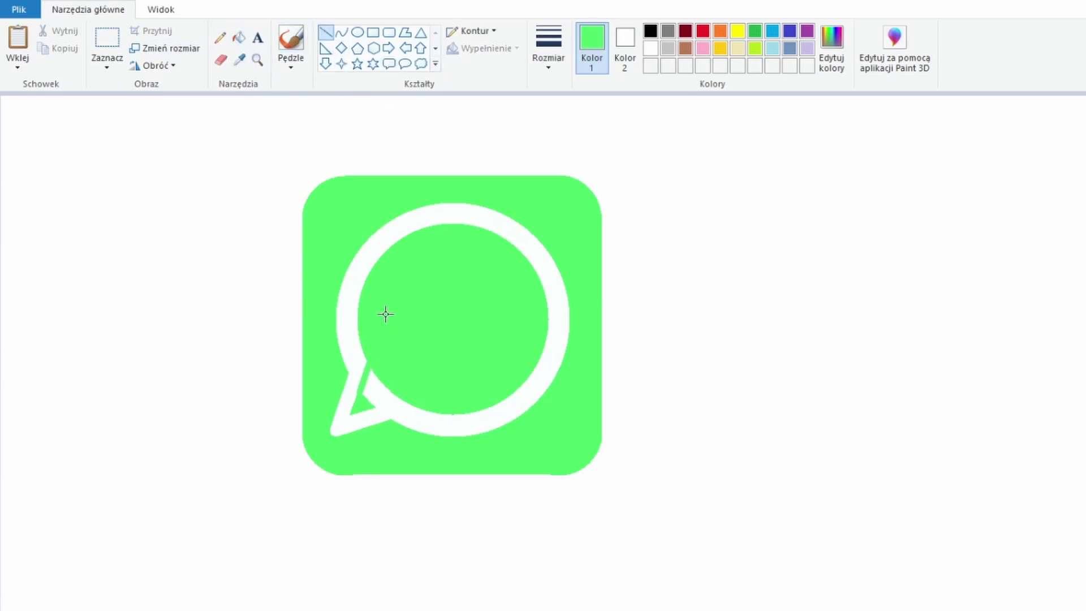
pyautogui.moveTo(361, 400); pyautogui.dragTo(433, 385)
pyautogui.click(239, 38)
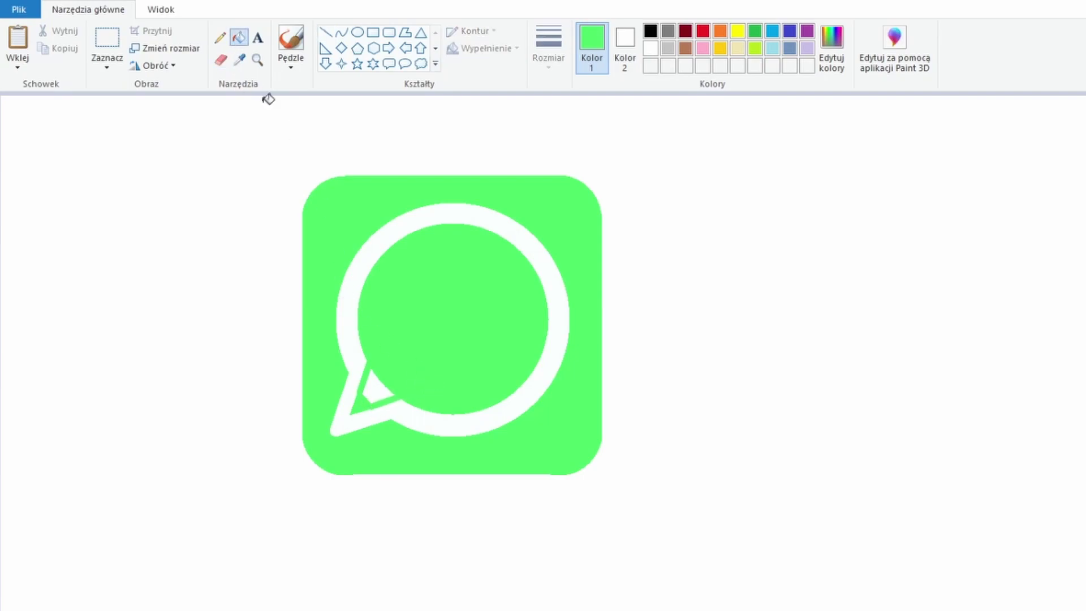
pyautogui.click(384, 385)
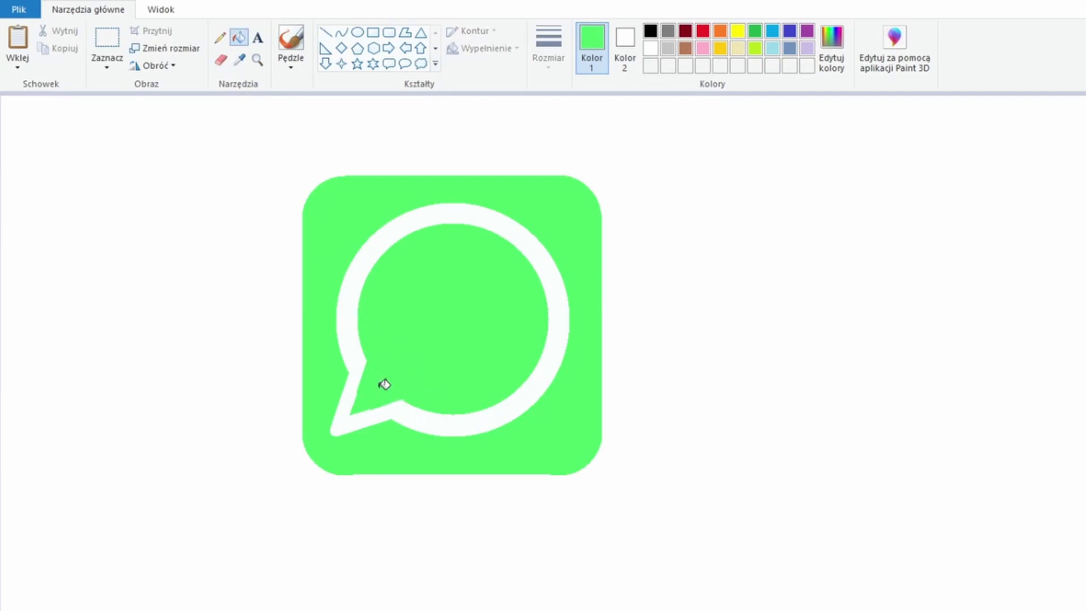
# Step: Draw two small white-filled ellipses inside the bubble for the handset's ends
pyautogui.click(356, 34)
pyautogui.click(651, 48)
pyautogui.moveTo(426, 260)
pyautogui.mouseDown()
pyautogui.moveTo(450, 294)
pyautogui.moveTo(413, 278)
pyautogui.mouseUp()
pyautogui.moveTo(473, 356)
pyautogui.mouseDown()
pyautogui.moveTo(506, 378)
pyautogui.moveTo(481, 346)
pyautogui.moveTo(492, 345)
pyautogui.mouseUp()
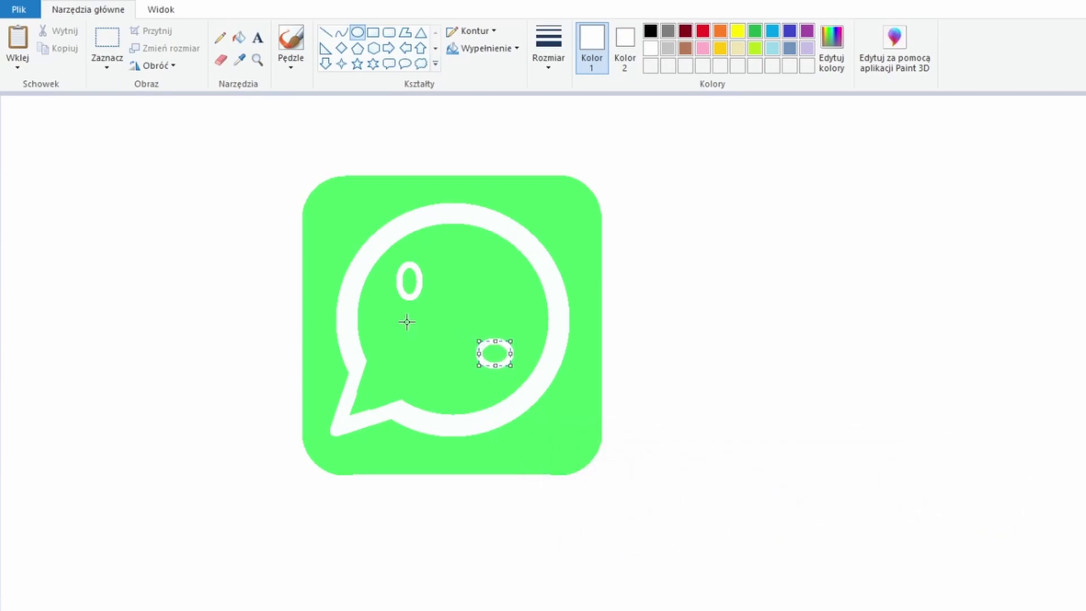
pyautogui.click(238, 37)
pyautogui.click(409, 283)
pyautogui.click(496, 352)
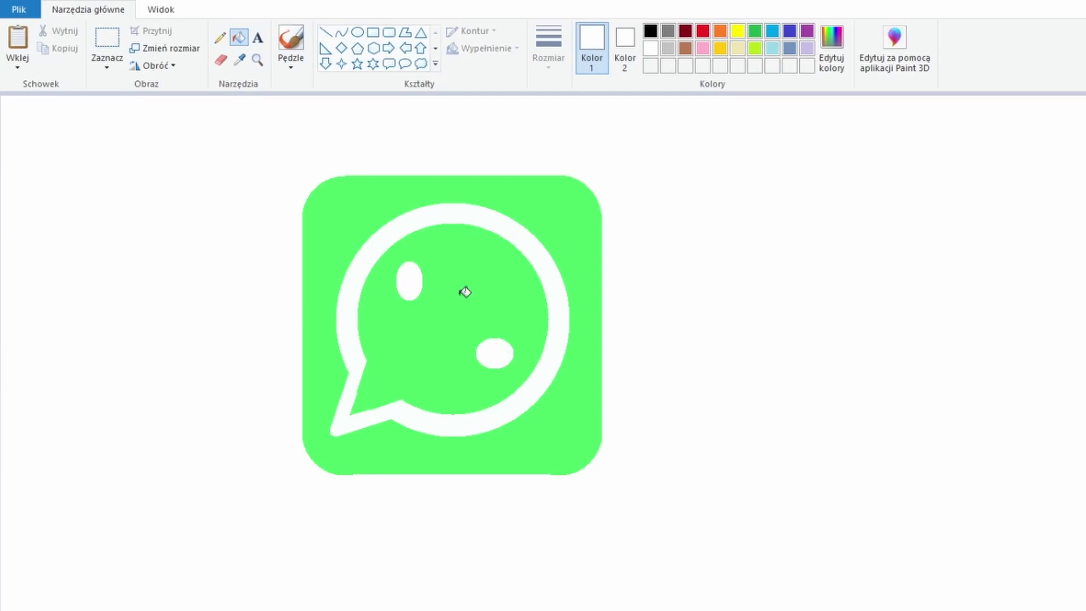
# Step: Draw two curved handset arcs joining the ellipses and fill the strip between them white
pyautogui.click(341, 33)
pyautogui.moveTo(398, 283); pyautogui.dragTo(499, 363)
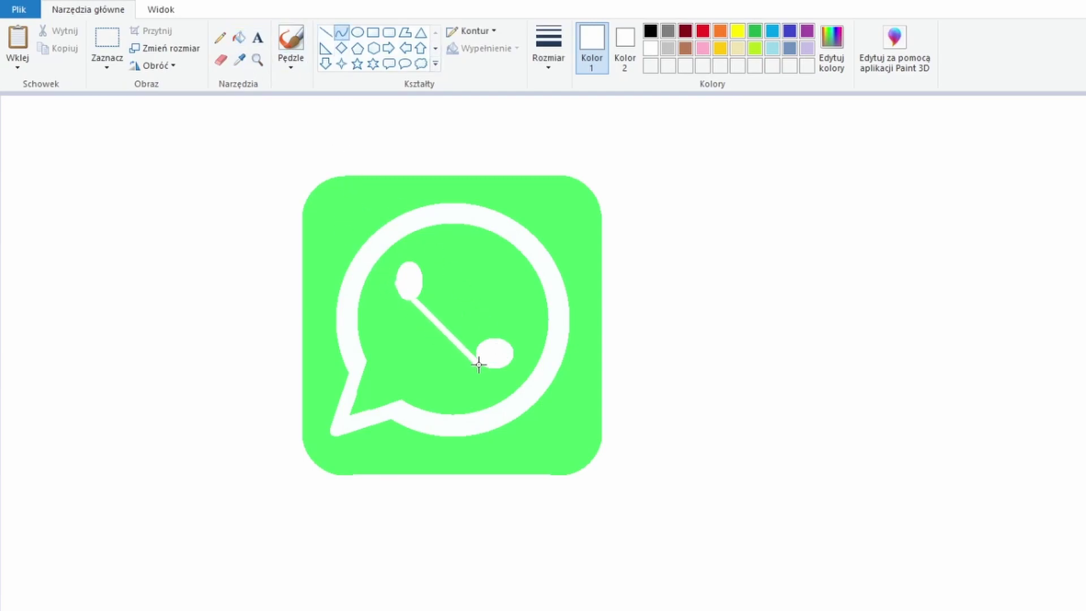
pyautogui.moveTo(449, 320); pyautogui.dragTo(419, 365)
pyautogui.click(413, 364)
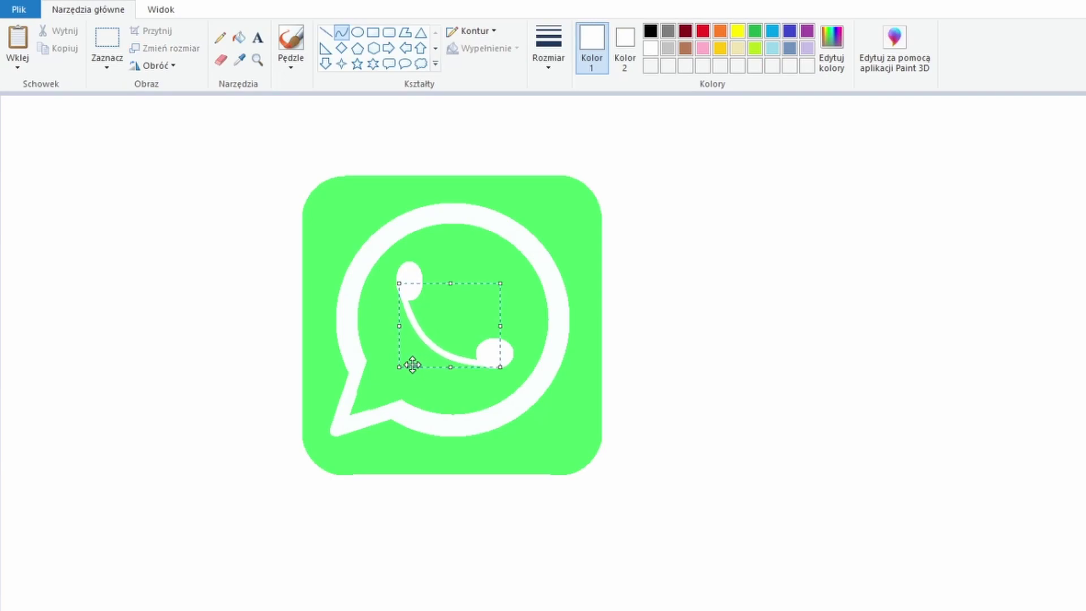
pyautogui.click(302, 304)
pyautogui.moveTo(477, 356)
pyautogui.mouseDown()
pyautogui.moveTo(405, 284)
pyautogui.moveTo(443, 340)
pyautogui.mouseUp()
pyautogui.click(426, 308)
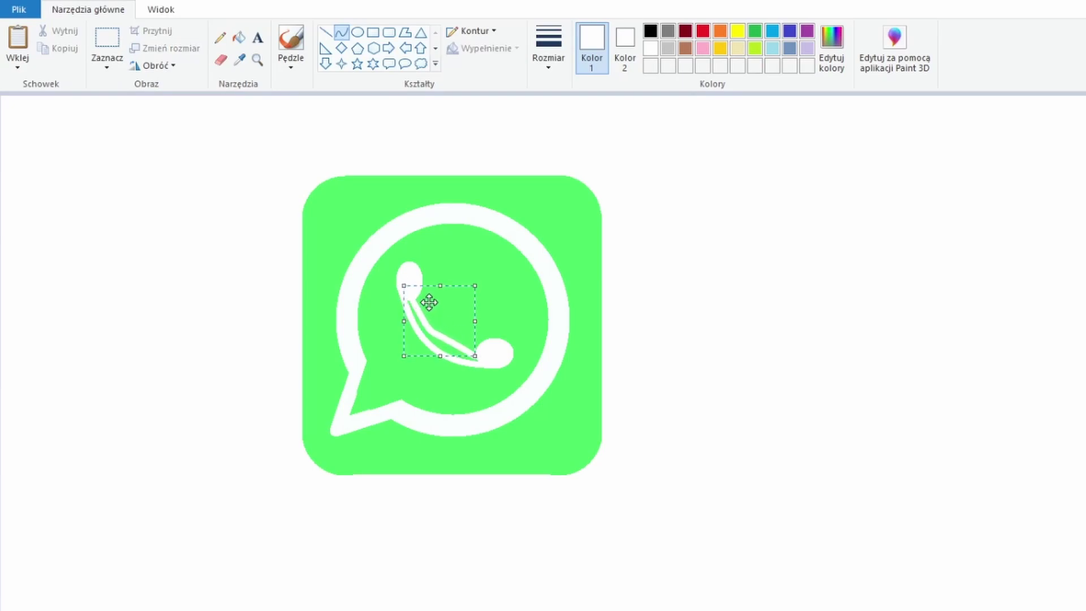
pyautogui.moveTo(430, 303)
pyautogui.mouseDown()
pyautogui.moveTo(421, 325)
pyautogui.moveTo(482, 357)
pyautogui.mouseUp()
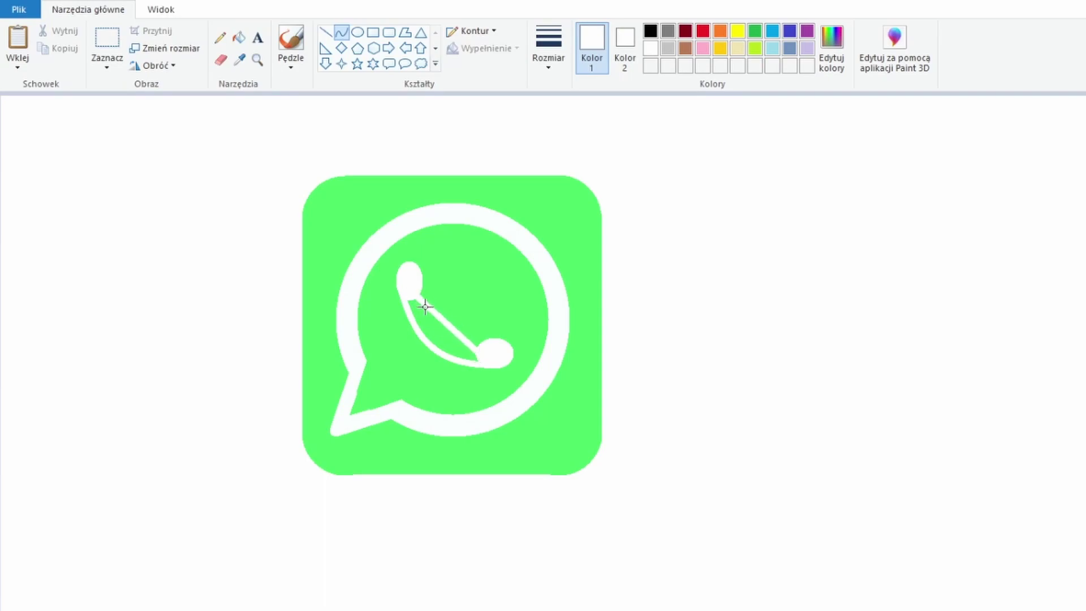
pyautogui.moveTo(426, 306); pyautogui.dragTo(431, 343)
pyautogui.click(239, 37)
pyautogui.click(433, 330)
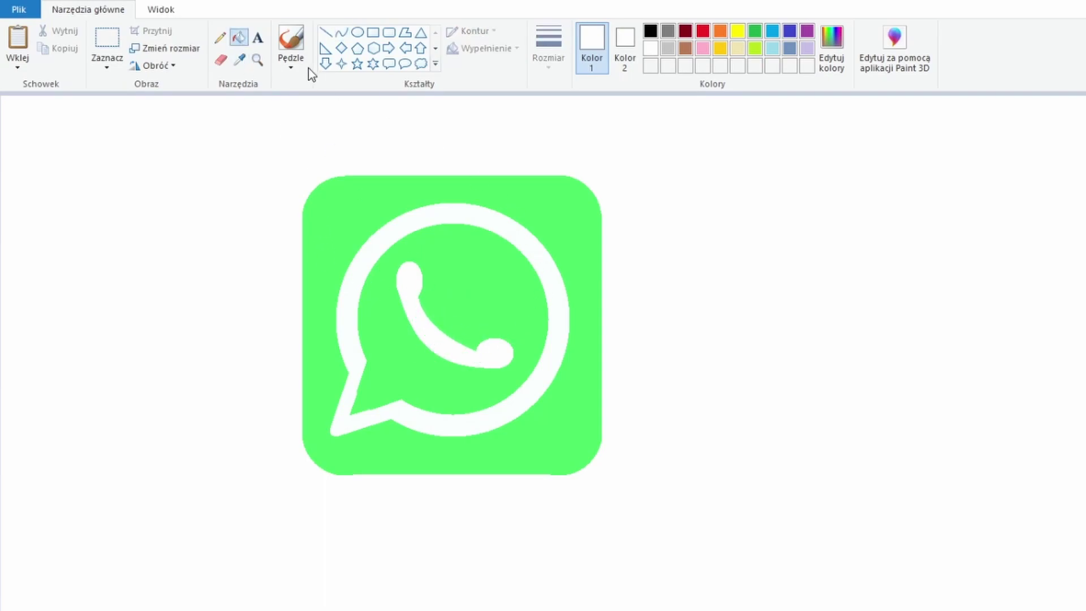
# Step: Add white ellipses over the handset's top and bottom ends
pyautogui.click(357, 32)
pyautogui.moveTo(397, 259); pyautogui.dragTo(427, 300)
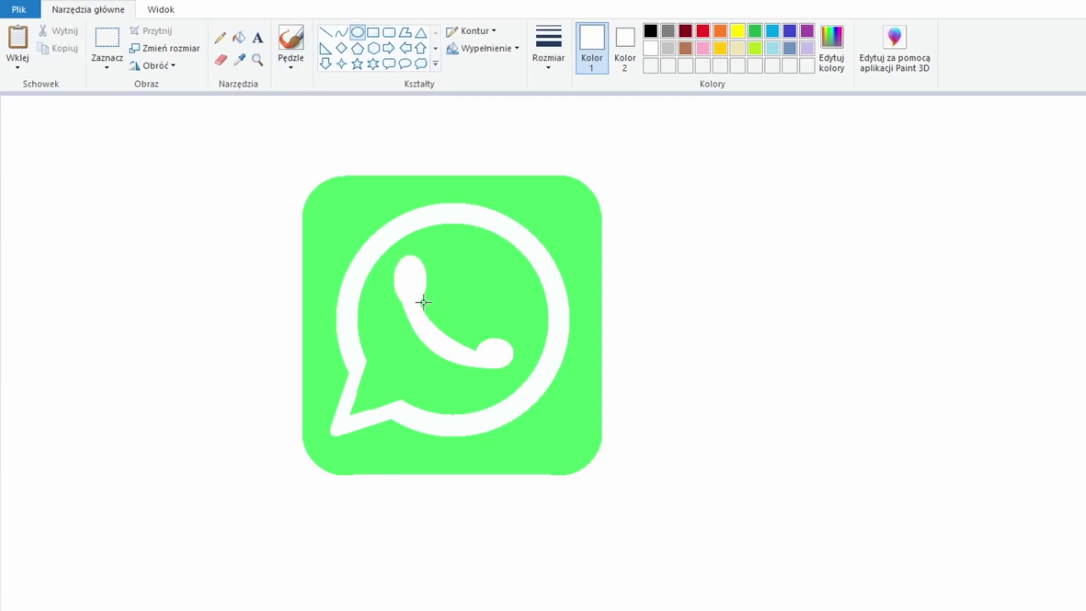
pyautogui.moveTo(470, 336); pyautogui.dragTo(514, 367)
pyautogui.moveTo(495, 354); pyautogui.dragTo(500, 356)
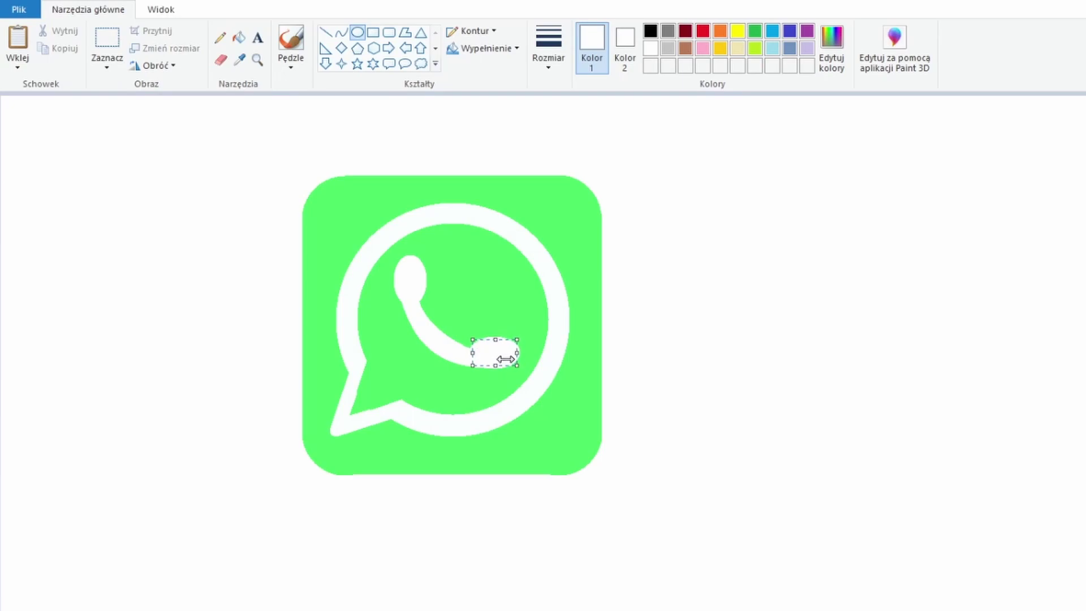
pyautogui.click(378, 240)
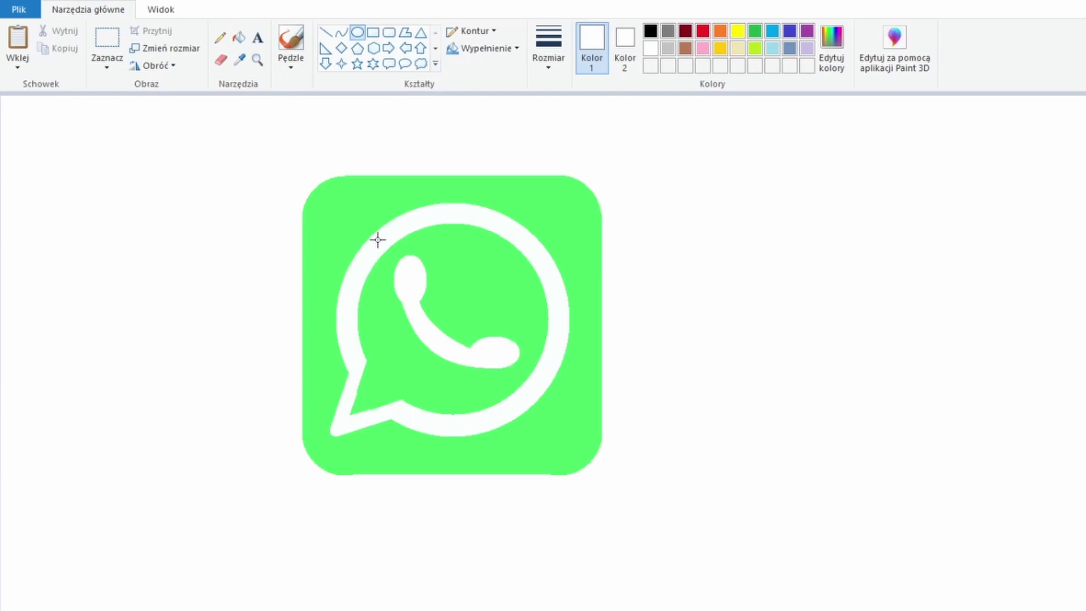
# Step: Cover a stray white dot inside the circle with the icon's green
pyautogui.click(341, 34)
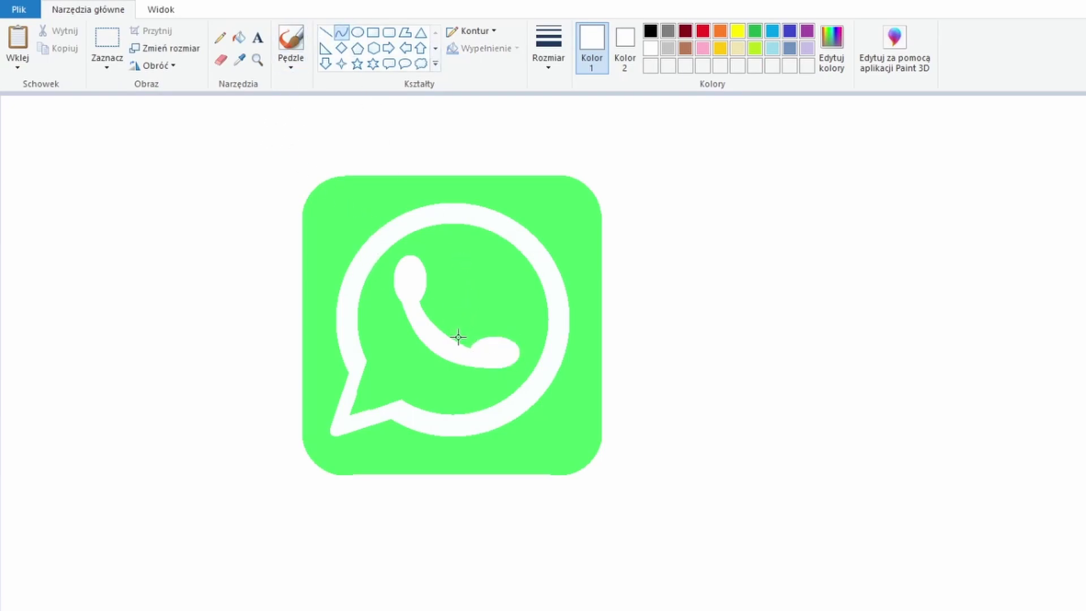
pyautogui.click(325, 32)
pyautogui.click(502, 310)
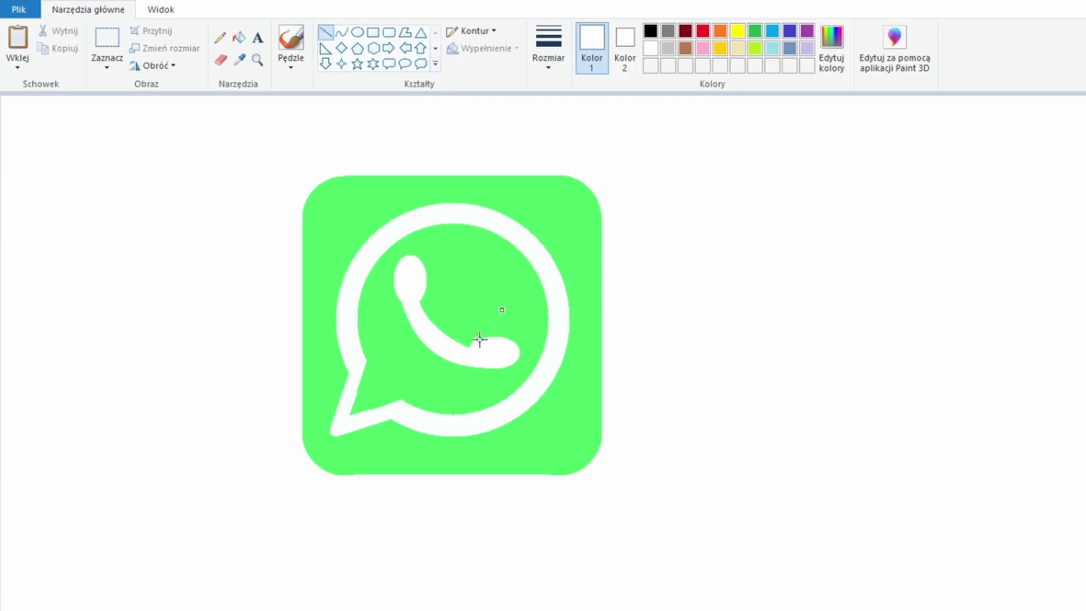
pyautogui.click(238, 39)
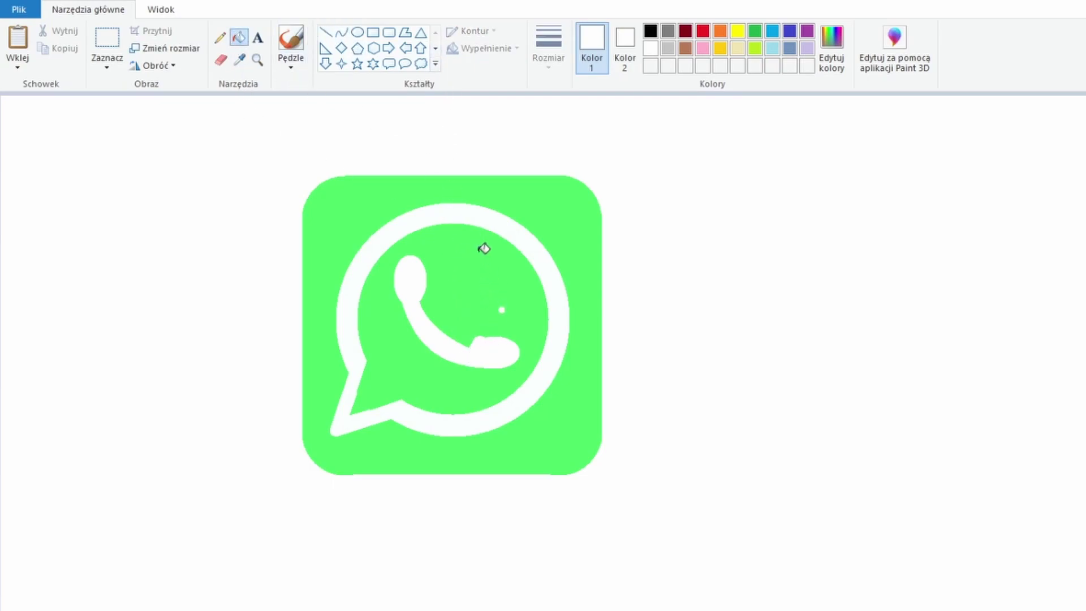
pyautogui.click(240, 59)
pyautogui.click(340, 193)
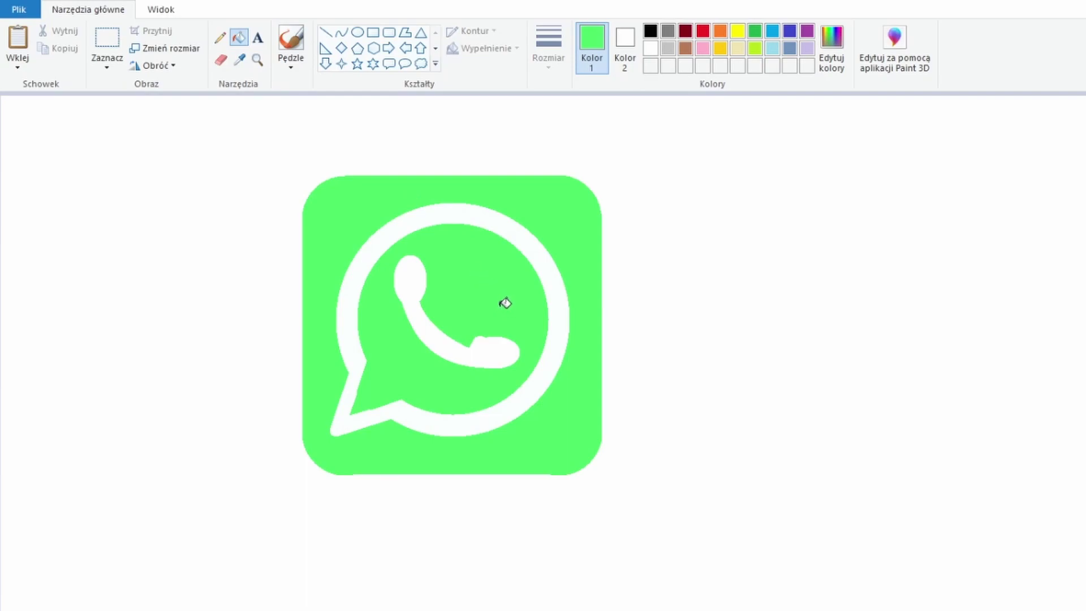
# Step: Add two short white strokes to finish the phone handset
pyautogui.click(240, 59)
pyautogui.click(251, 101)
pyautogui.click(325, 32)
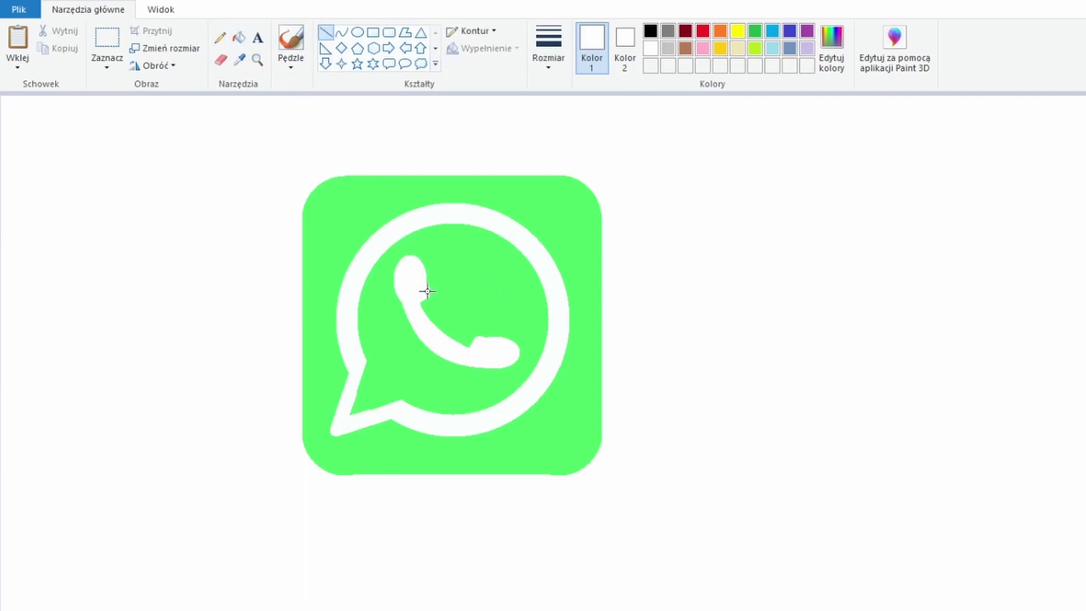
pyautogui.moveTo(428, 292); pyautogui.dragTo(423, 275)
pyautogui.click(468, 332)
pyautogui.moveTo(482, 338); pyautogui.dragTo(494, 340)
pyautogui.click(347, 267)
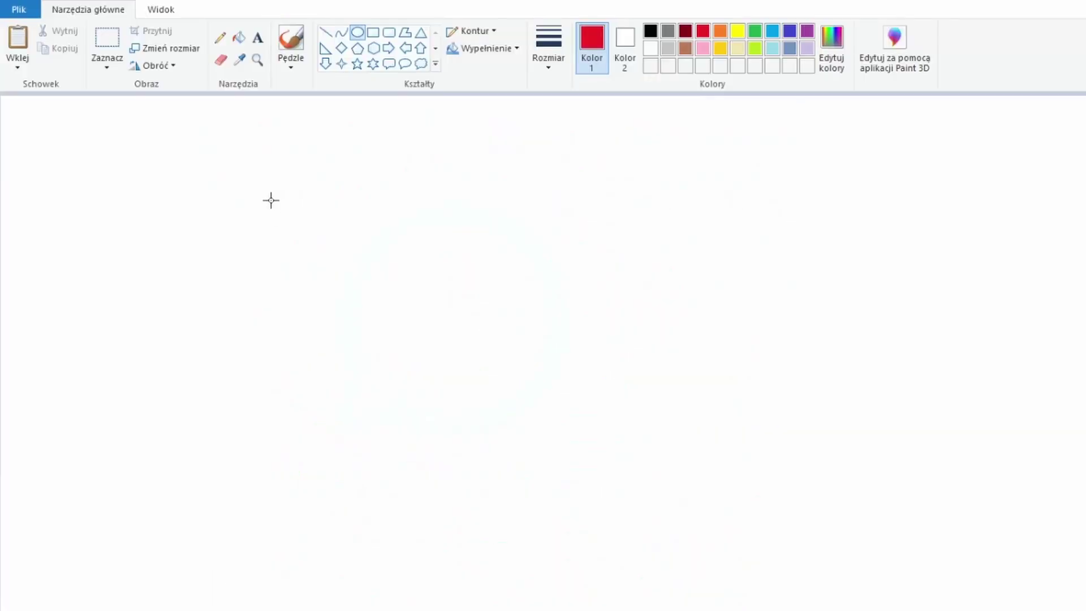
# Step: Draw a large red circle in the canvas centre, replacing a first misplaced attempt
pyautogui.moveTo(269, 199); pyautogui.dragTo(588, 545)
pyautogui.moveTo(490, 419)
pyautogui.mouseDown()
pyautogui.moveTo(824, 383)
pyautogui.moveTo(697, 400)
pyautogui.moveTo(547, 388)
pyautogui.mouseUp()
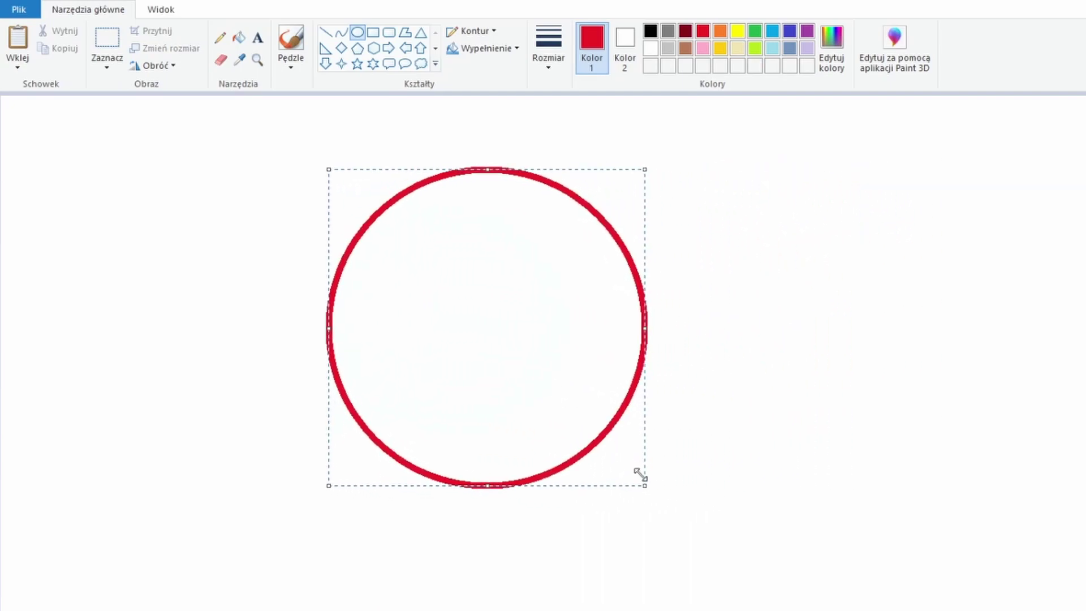
pyautogui.press('Delete')
pyautogui.moveTo(304, 149)
pyautogui.mouseDown()
pyautogui.moveTo(617, 383)
pyautogui.moveTo(841, 572)
pyautogui.mouseUp()
pyautogui.moveTo(596, 344); pyautogui.dragTo(613, 361)
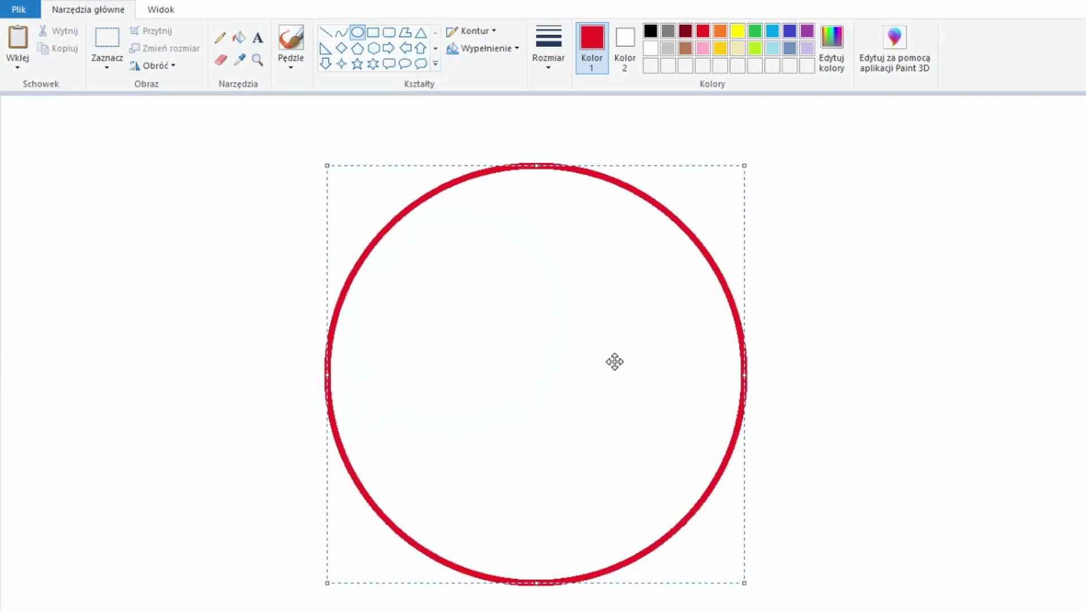
pyautogui.click(819, 307)
# Step: Flood-fill the circle's interior so it becomes a solid red disc
pyautogui.click(240, 38)
pyautogui.click(663, 352)
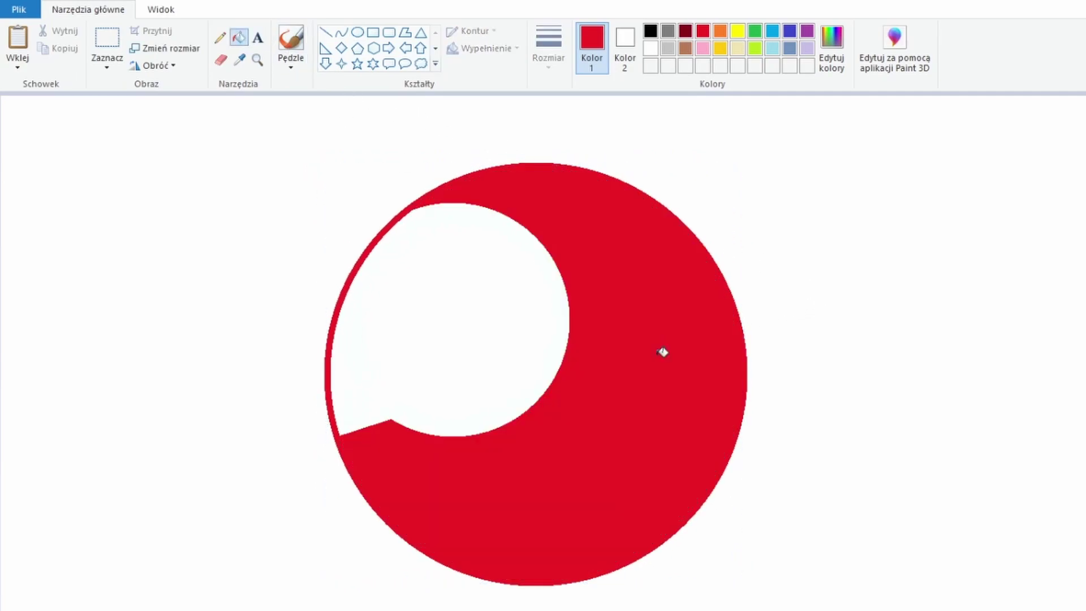
pyautogui.click(521, 346)
pyautogui.click(356, 390)
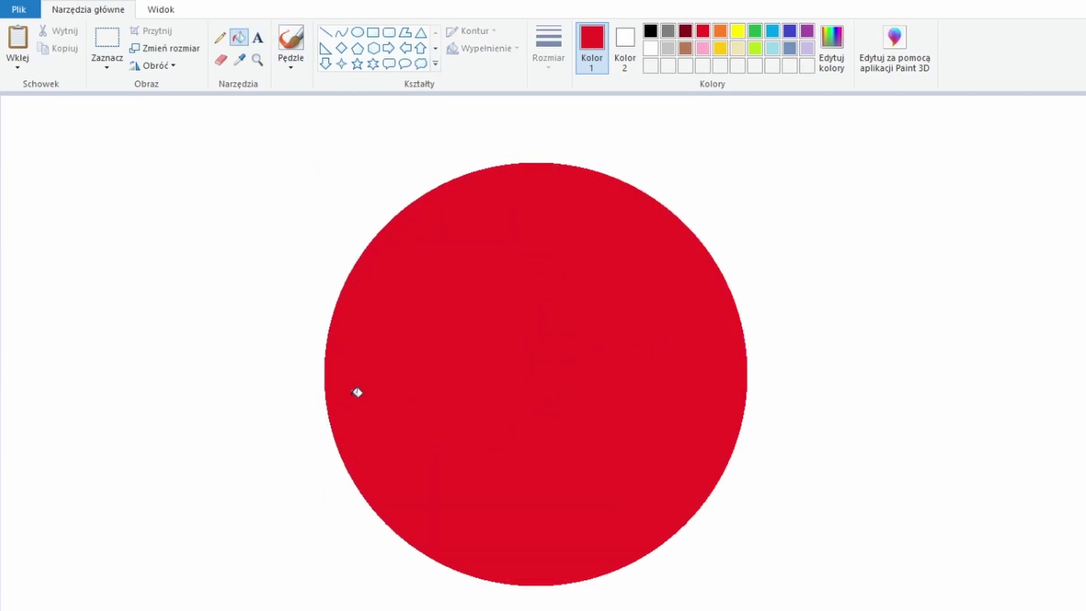
pyautogui.click(626, 62)
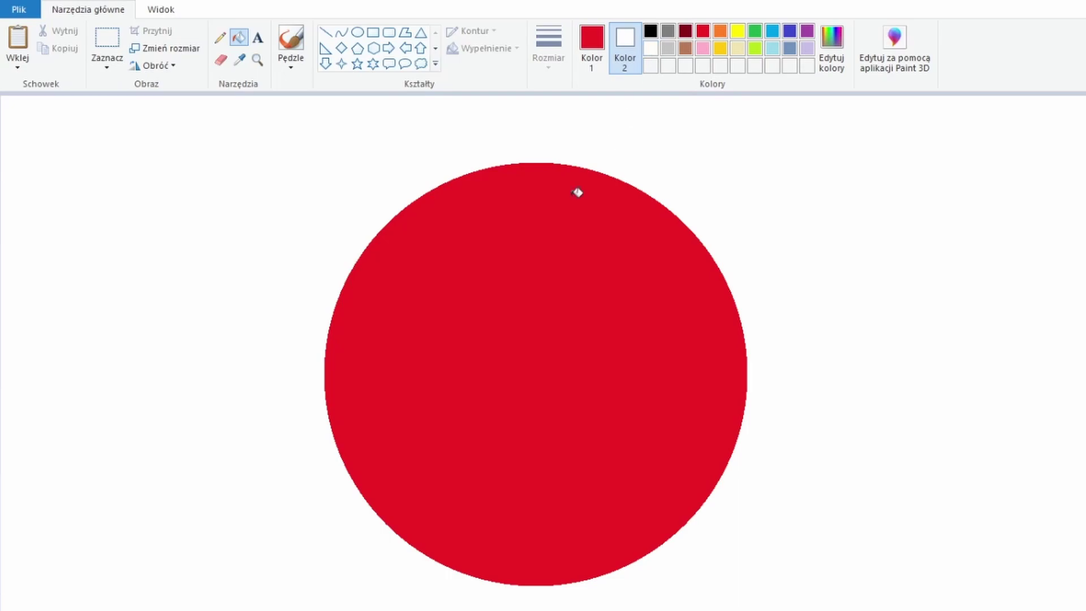
pyautogui.click(592, 51)
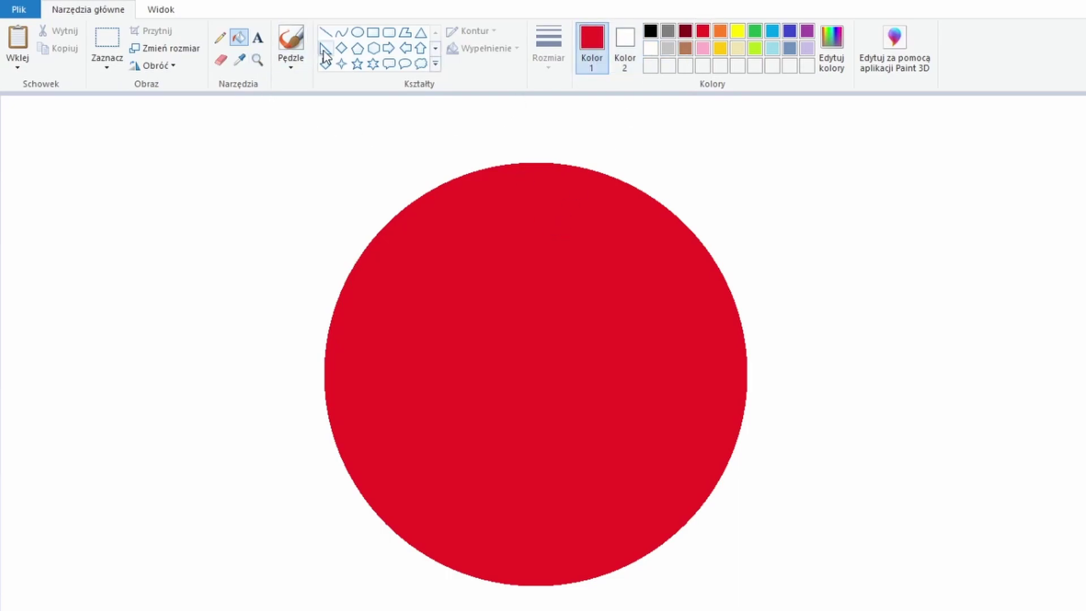
pyautogui.click(239, 59)
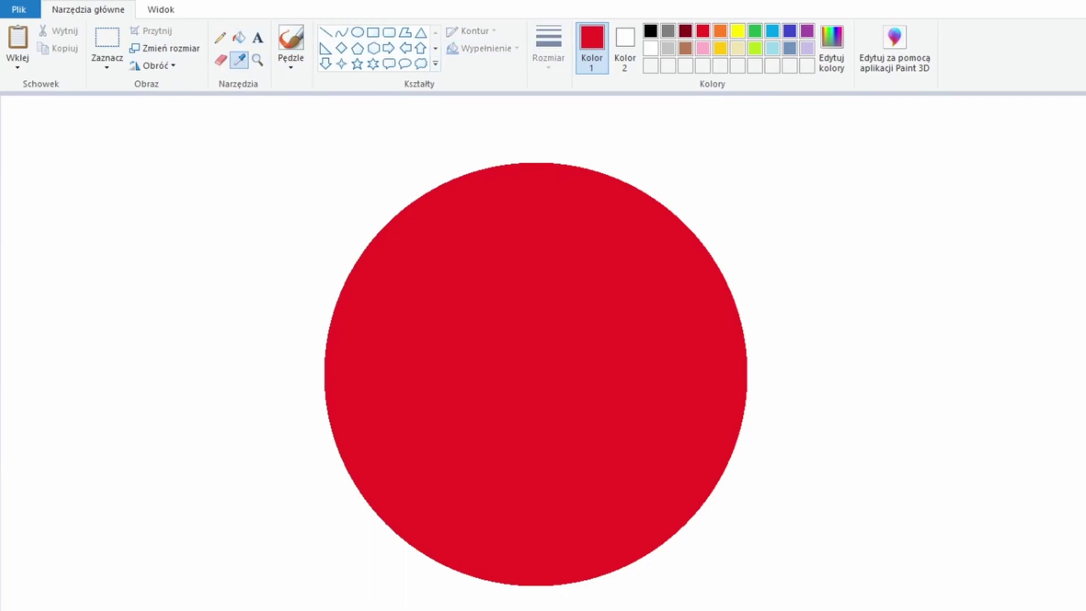
# Step: Draw two concentric white circles centred inside the red disc
pyautogui.click(968, 271)
pyautogui.click(357, 32)
pyautogui.moveTo(433, 283); pyautogui.dragTo(630, 479)
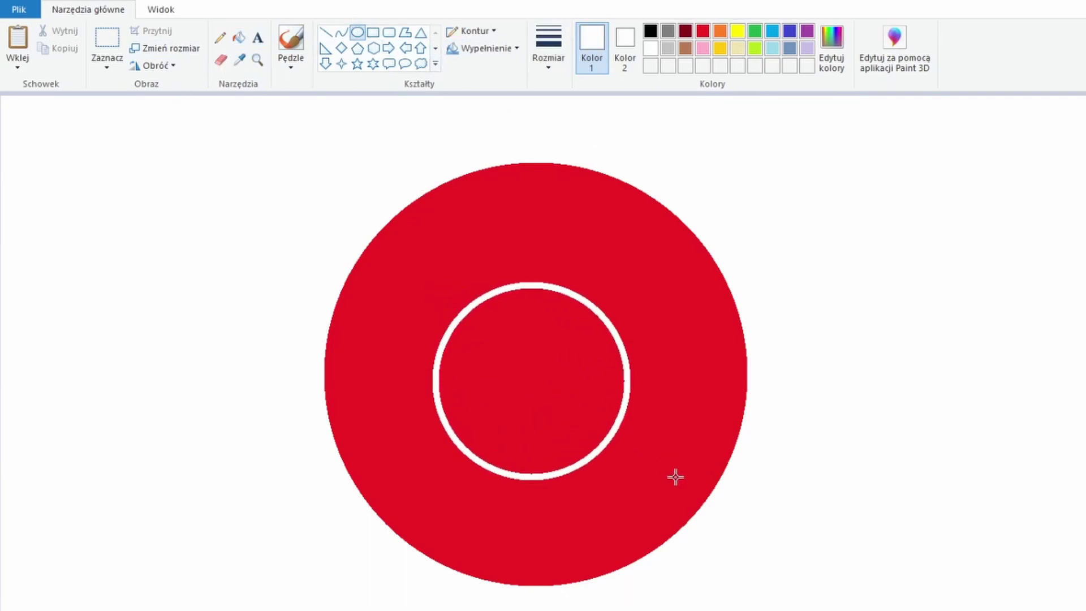
pyautogui.moveTo(554, 433); pyautogui.dragTo(560, 424)
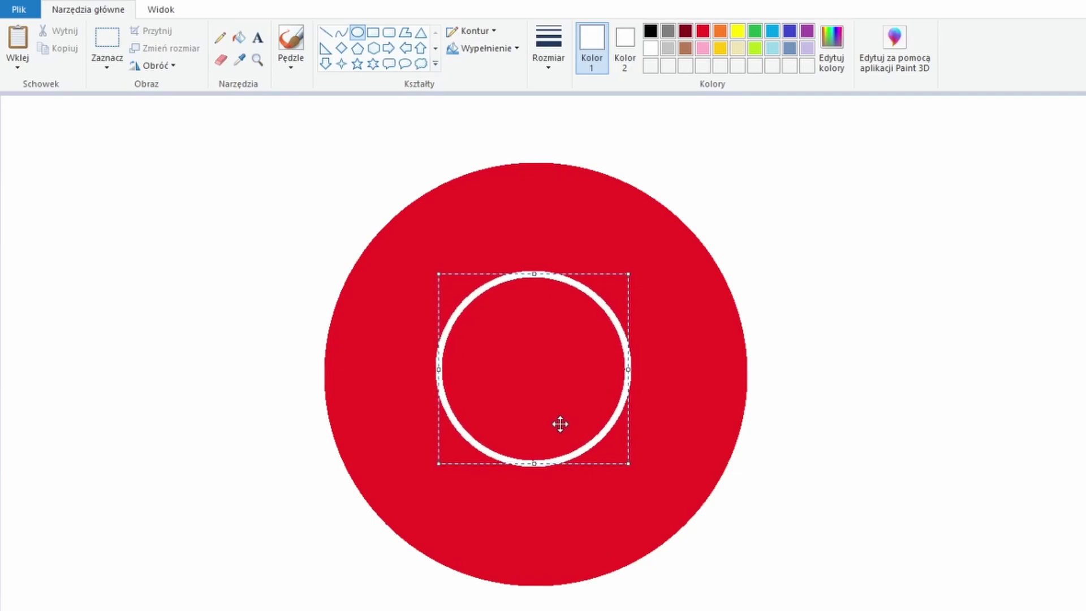
pyautogui.moveTo(561, 425); pyautogui.dragTo(565, 429)
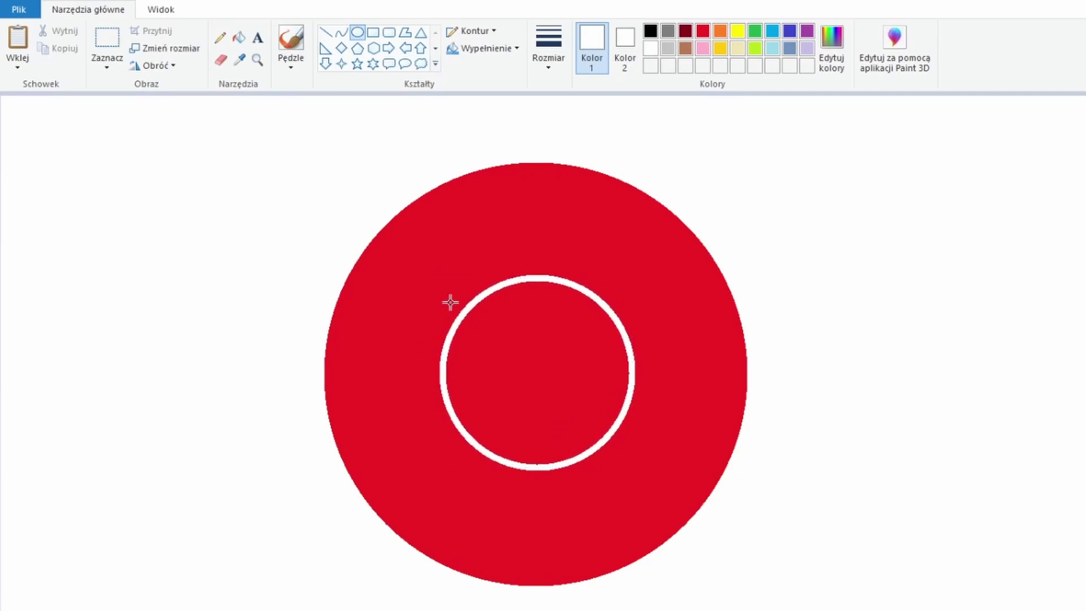
pyautogui.moveTo(456, 291); pyautogui.dragTo(619, 455)
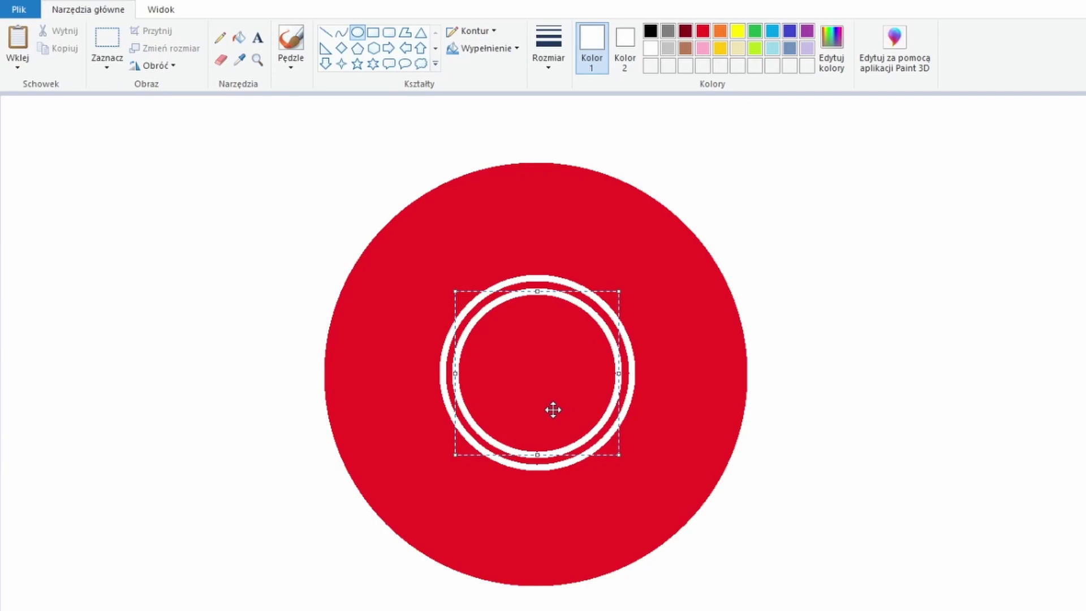
pyautogui.click(659, 245)
# Step: Fill the band between the circles white and the centre disc blue
pyautogui.click(239, 37)
pyautogui.click(543, 286)
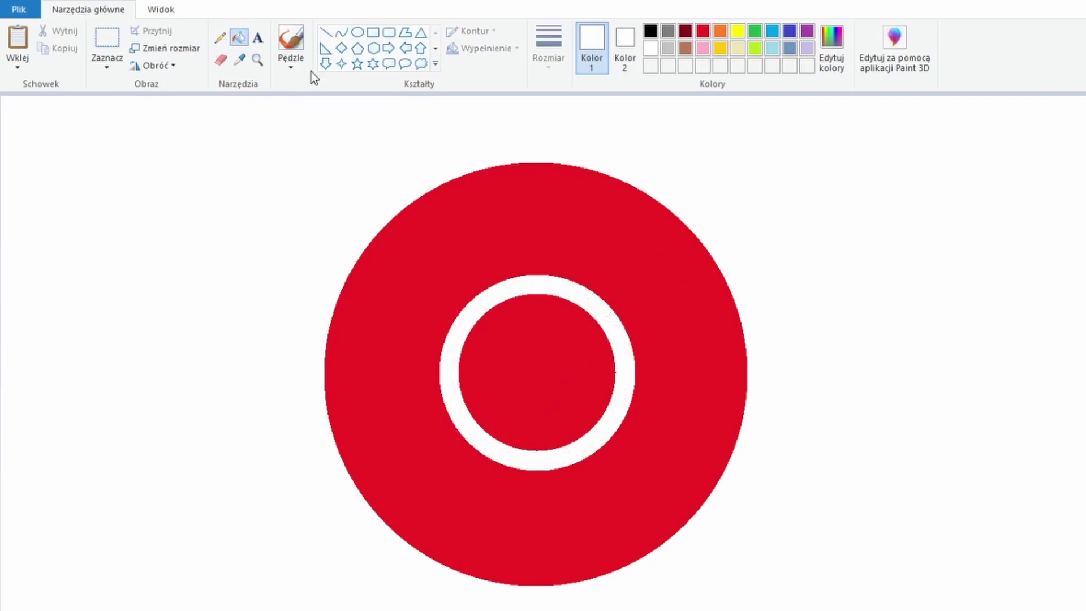
pyautogui.click(242, 61)
pyautogui.click(491, 351)
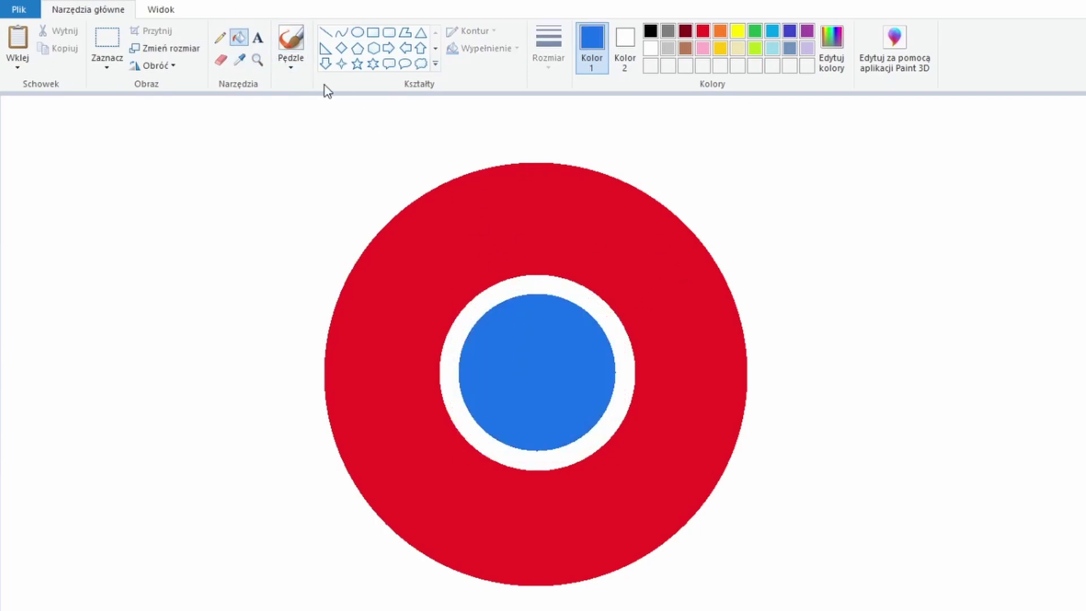
pyautogui.click(239, 60)
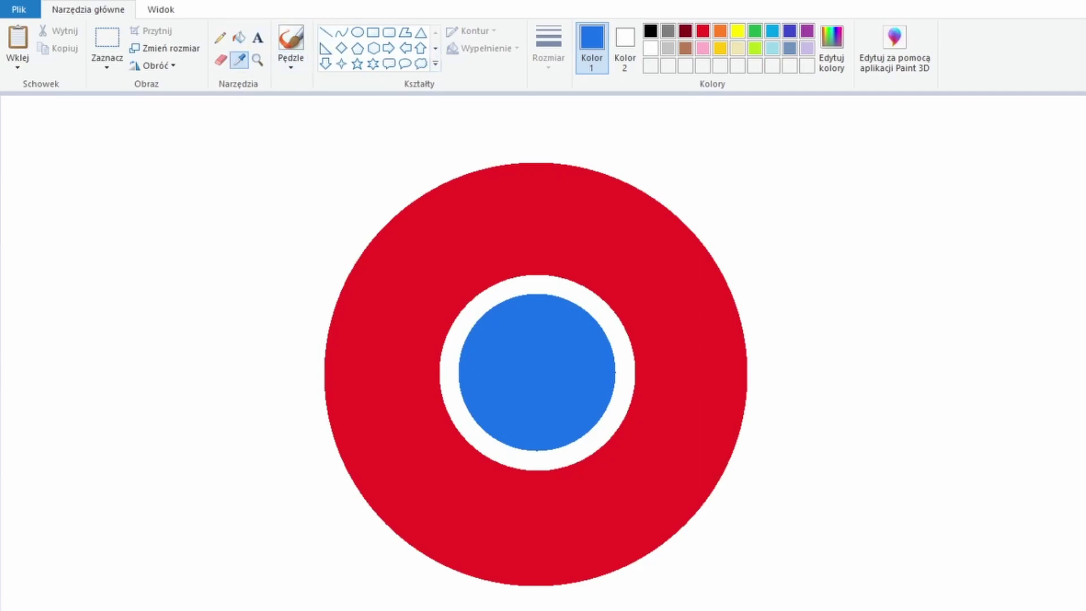
# Step: Draw two green divider lines across the red ring and fill the lower-left section green
pyautogui.click(432, 237)
pyautogui.click(239, 61)
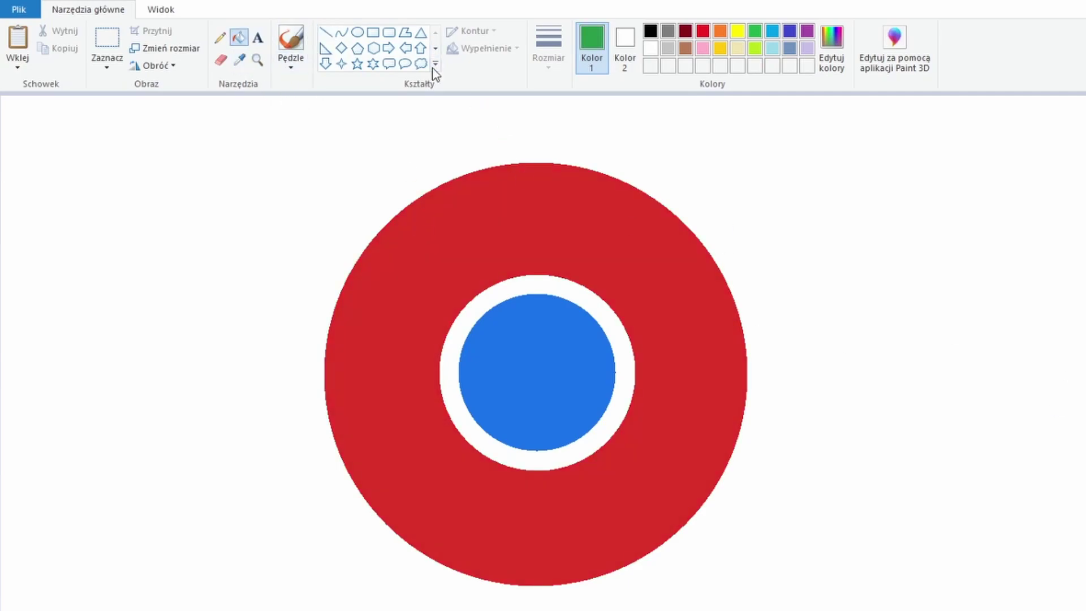
pyautogui.click(326, 33)
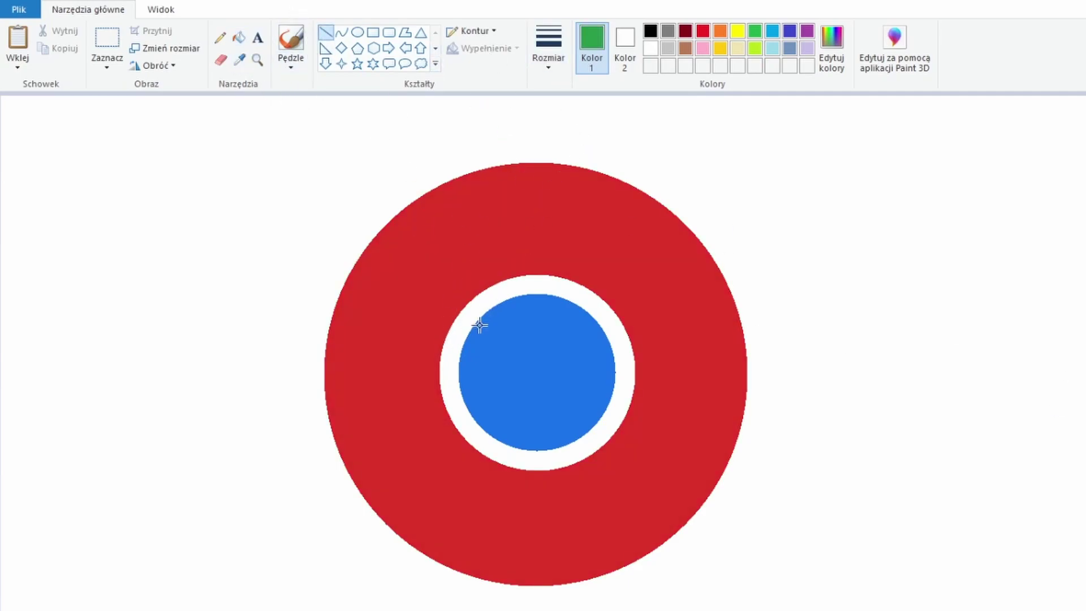
pyautogui.moveTo(440, 389); pyautogui.dragTo(377, 245)
pyautogui.moveTo(623, 422)
pyautogui.mouseDown()
pyautogui.moveTo(543, 589)
pyautogui.moveTo(529, 586)
pyautogui.mouseUp()
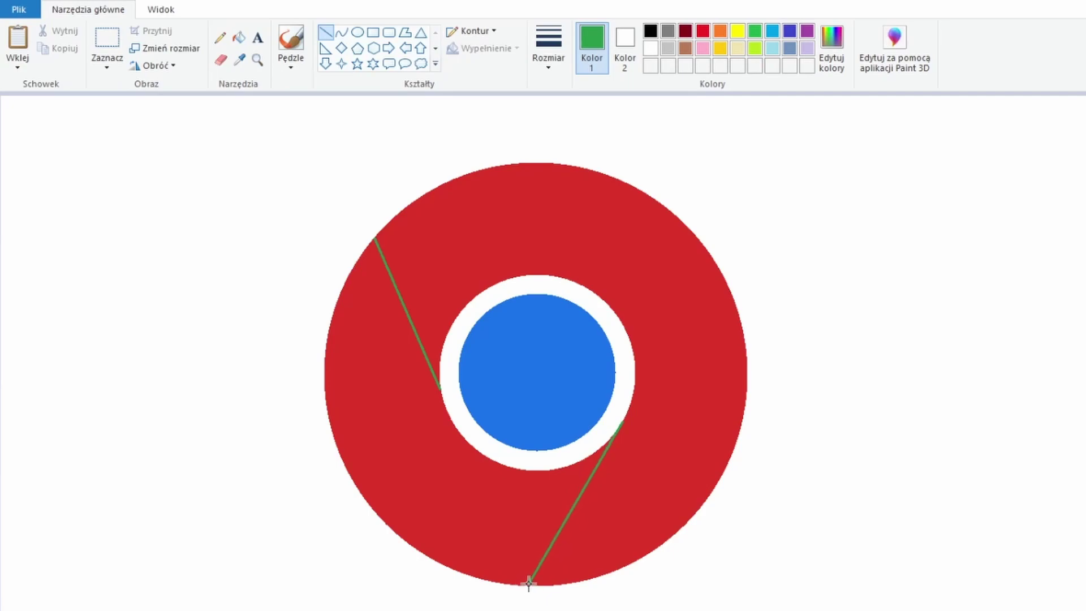
pyautogui.click(239, 37)
pyautogui.click(478, 495)
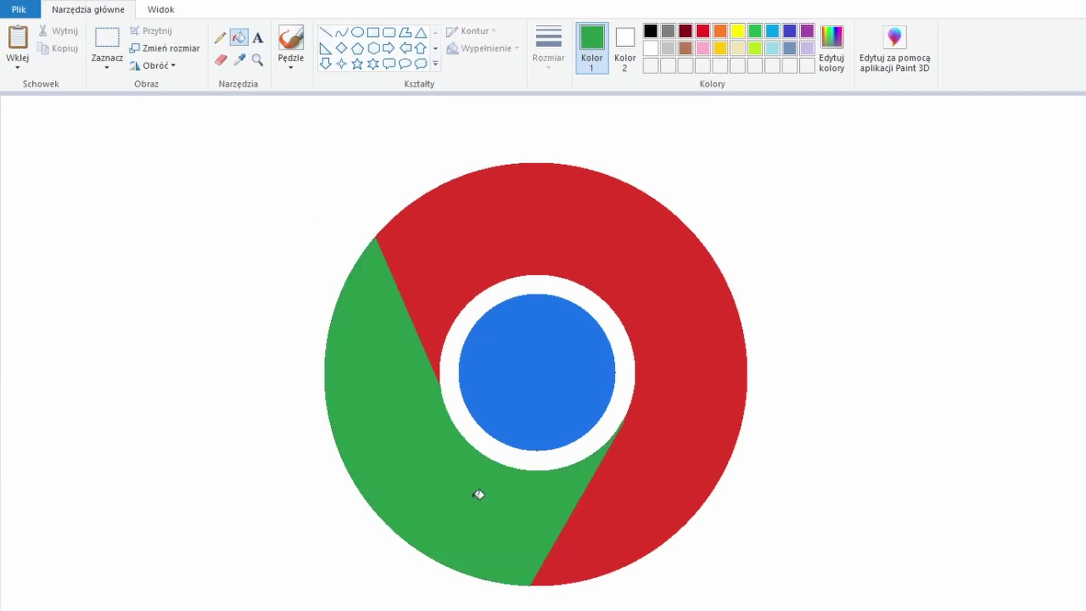
# Step: Draw a yellow divider to the right of the white ring and fill the right section yellow
pyautogui.click(239, 59)
pyautogui.click(720, 48)
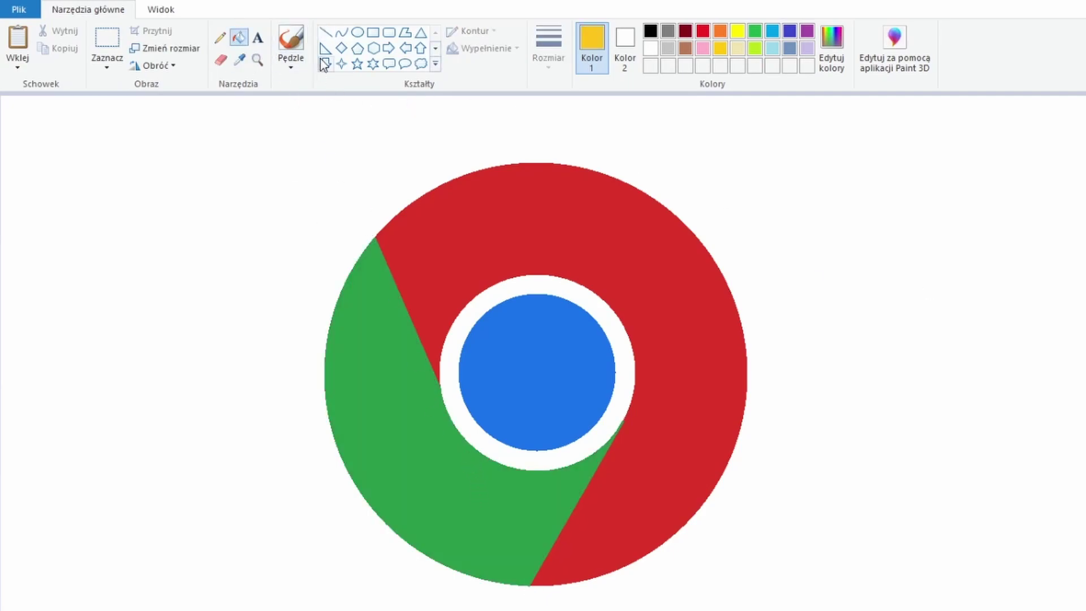
pyautogui.click(325, 32)
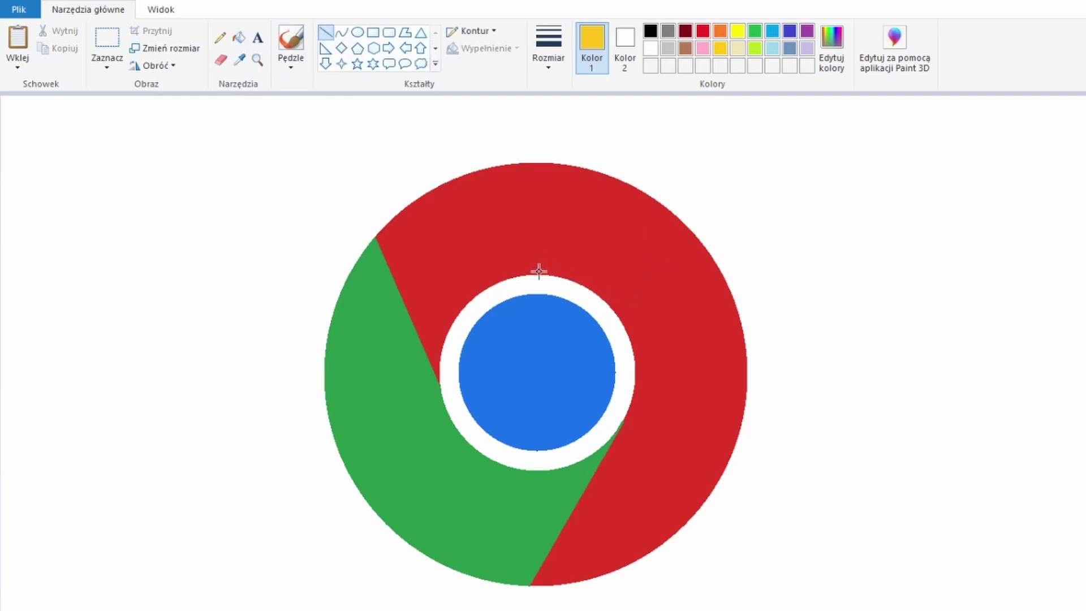
pyautogui.moveTo(554, 275); pyautogui.dragTo(724, 275)
pyautogui.click(239, 37)
pyautogui.click(722, 390)
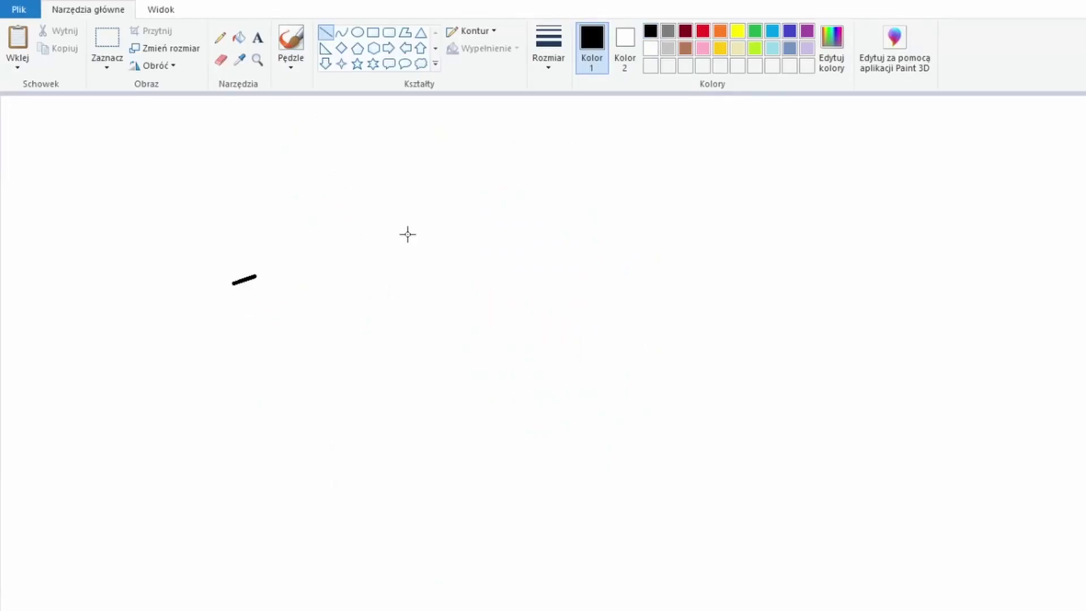
# Step: Draw a slanted black guide line and copy it into three parallel lines
pyautogui.moveTo(232, 283); pyautogui.dragTo(643, 170)
pyautogui.click(107, 37)
pyautogui.moveTo(192, 124); pyautogui.dragTo(679, 313)
pyautogui.moveTo(447, 240)
pyautogui.mouseDown()
pyautogui.moveTo(470, 417)
pyautogui.moveTo(456, 417)
pyautogui.mouseUp()
pyautogui.moveTo(207, 337); pyautogui.dragTo(696, 473)
pyautogui.moveTo(373, 413)
pyautogui.mouseDown()
pyautogui.moveTo(424, 490)
pyautogui.moveTo(370, 445)
pyautogui.mouseUp()
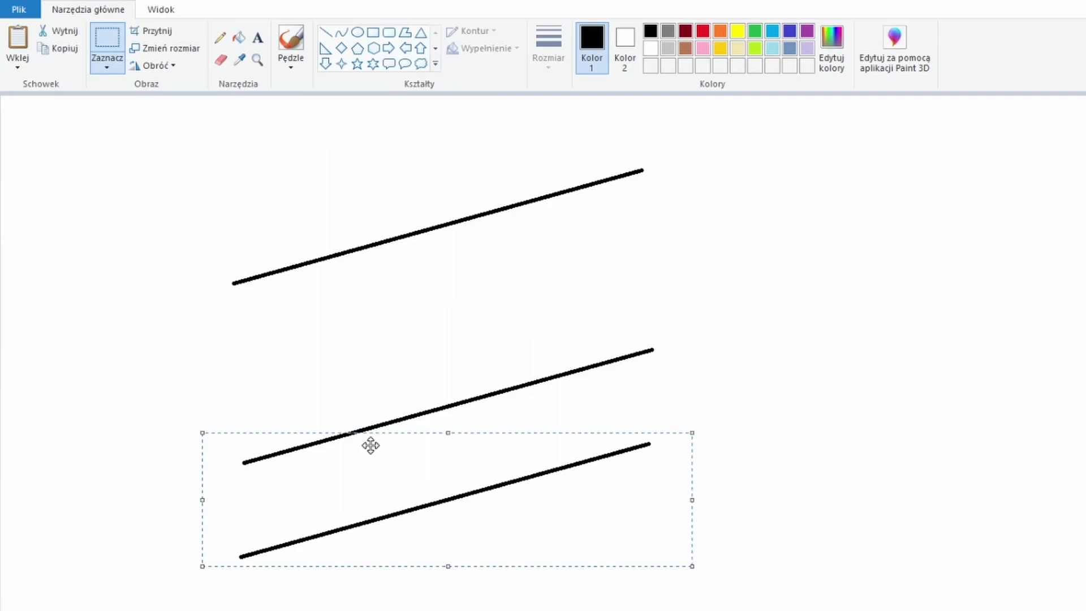
pyautogui.click(326, 32)
# Step: Outline a tilted numeral 4 in olive gold over the guide lines and fill it
pyautogui.click(240, 59)
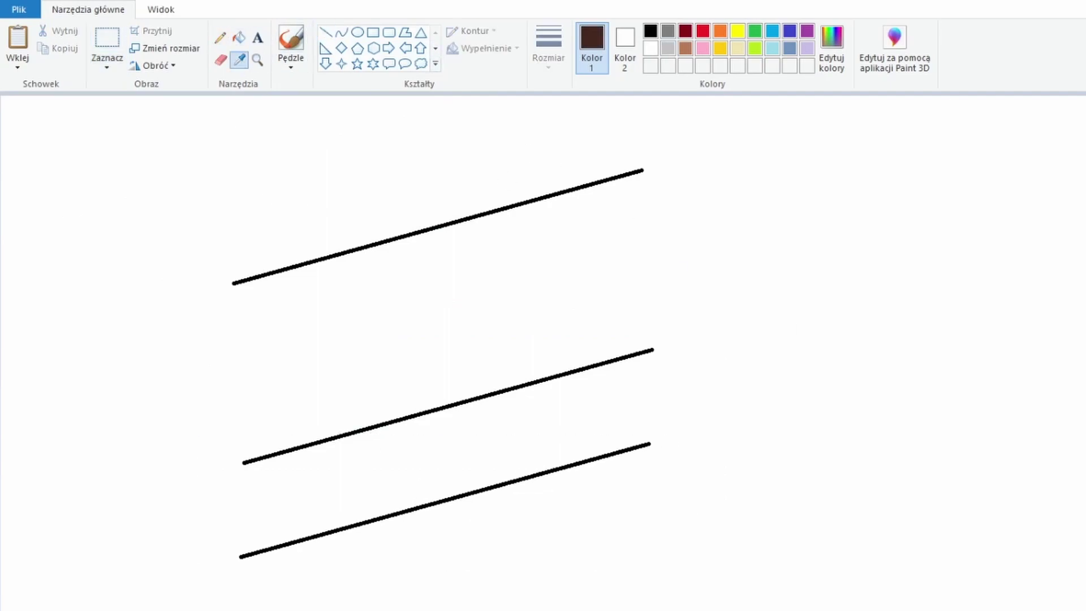
pyautogui.click(325, 32)
pyautogui.moveTo(276, 173)
pyautogui.mouseDown()
pyautogui.moveTo(240, 310)
pyautogui.moveTo(365, 274)
pyautogui.moveTo(303, 157)
pyautogui.moveTo(277, 262)
pyautogui.mouseUp()
pyautogui.moveTo(336, 207)
pyautogui.mouseDown()
pyautogui.moveTo(299, 391)
pyautogui.moveTo(365, 202)
pyautogui.moveTo(334, 208)
pyautogui.mouseUp()
pyautogui.moveTo(278, 262)
pyautogui.mouseDown()
pyautogui.moveTo(382, 247)
pyautogui.moveTo(367, 275)
pyautogui.mouseUp()
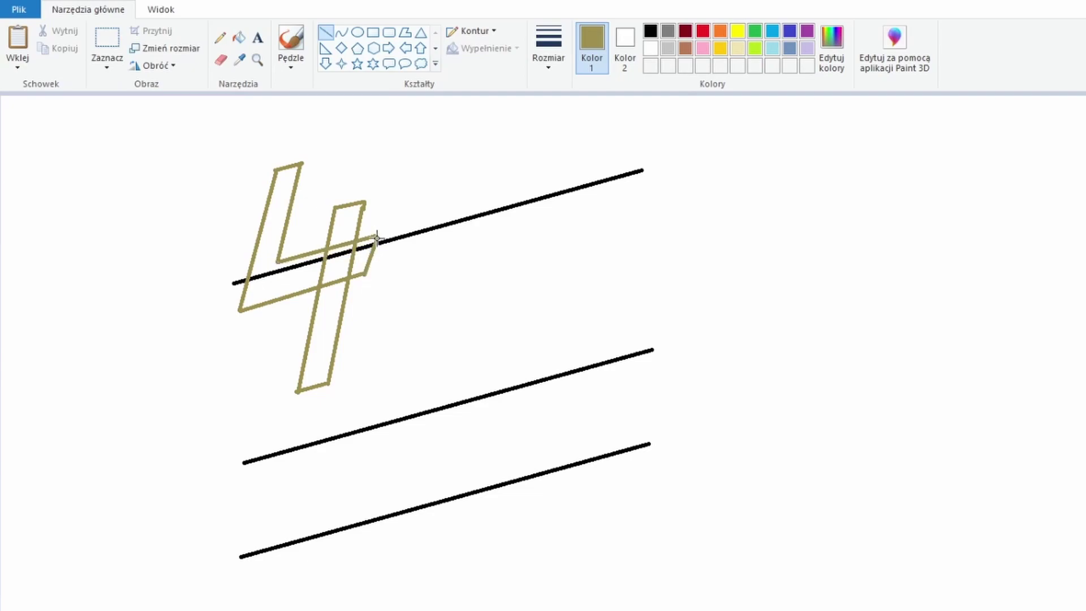
pyautogui.click(239, 37)
pyautogui.click(282, 291)
pyautogui.click(337, 263)
pyautogui.click(288, 215)
pyautogui.click(370, 241)
# Step: Fill the 4's stem gold, then draw a gold oval ring for the first 0
pyautogui.click(319, 337)
pyautogui.click(358, 32)
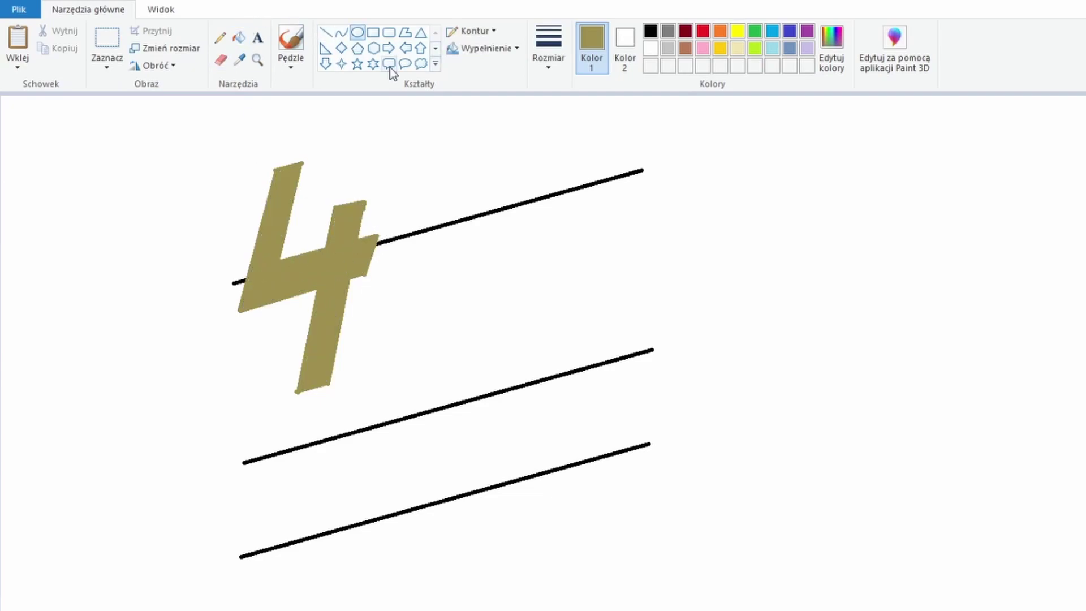
pyautogui.moveTo(379, 152); pyautogui.dragTo(505, 360)
pyautogui.moveTo(461, 260); pyautogui.dragTo(809, 259)
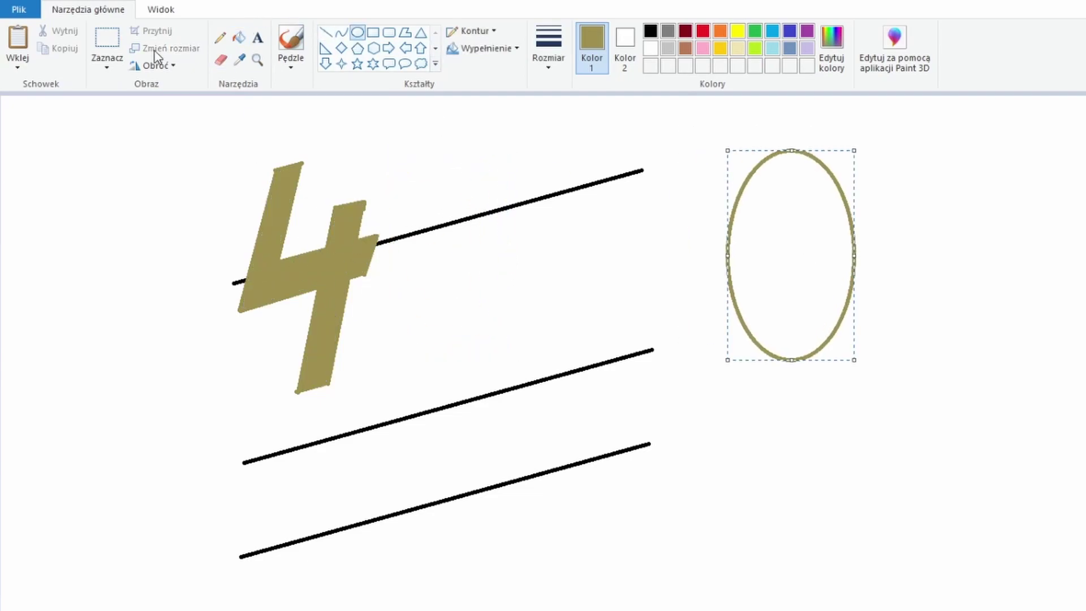
pyautogui.click(107, 39)
pyautogui.moveTo(705, 133); pyautogui.dragTo(895, 376)
pyautogui.click(357, 32)
pyautogui.moveTo(757, 189); pyautogui.dragTo(825, 318)
pyautogui.click(239, 36)
pyautogui.click(742, 255)
# Step: Reposition the gold 0 and make it narrower
pyautogui.click(107, 39)
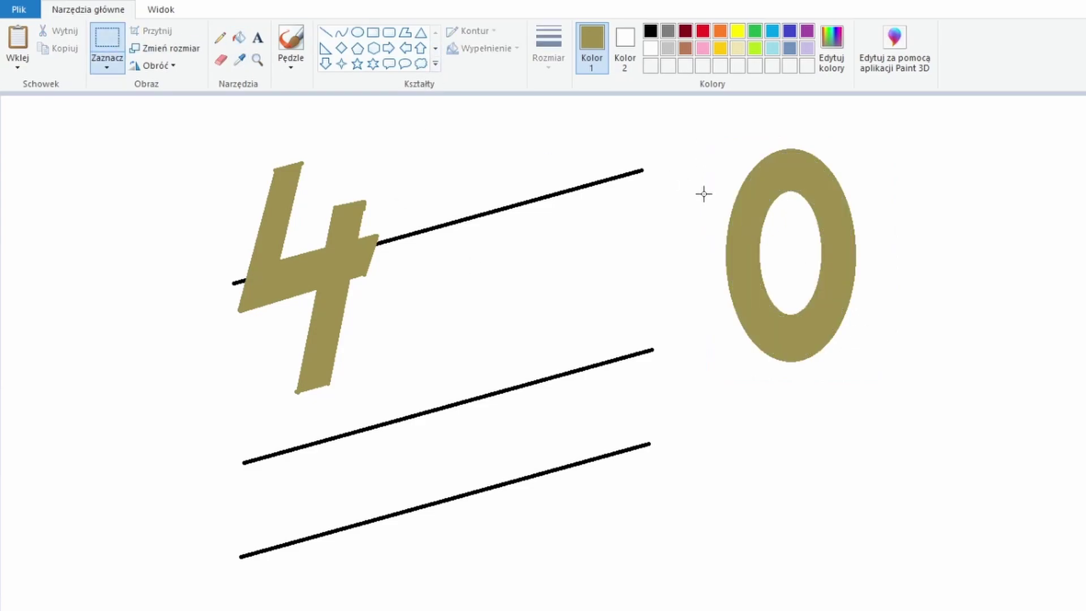
pyautogui.moveTo(701, 141); pyautogui.dragTo(939, 396)
pyautogui.moveTo(815, 254)
pyautogui.mouseDown()
pyautogui.moveTo(453, 237)
pyautogui.moveTo(755, 275)
pyautogui.mouseUp()
pyautogui.click(812, 252)
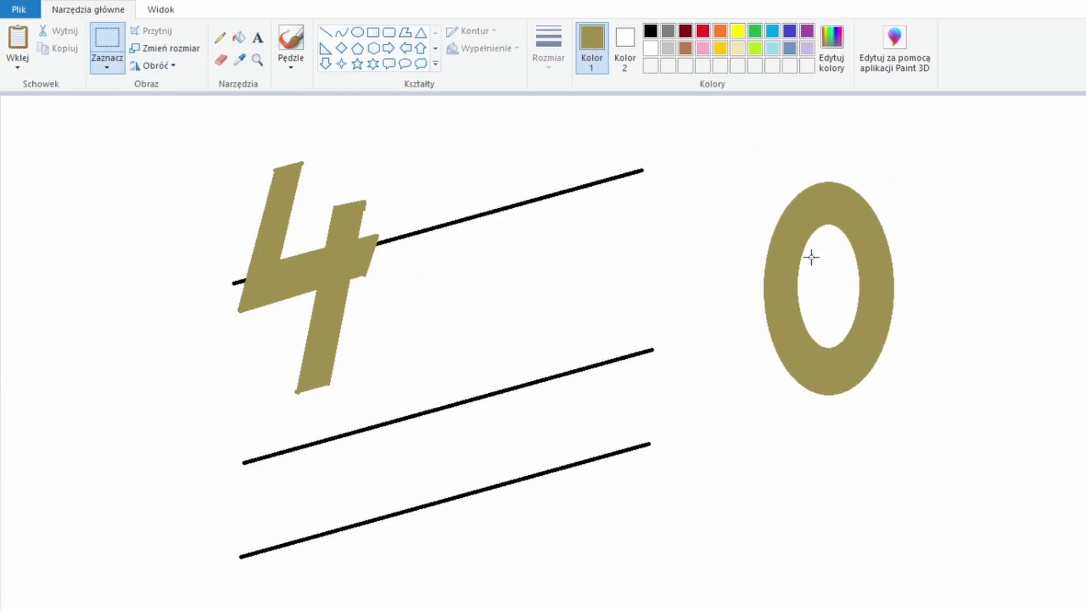
pyautogui.moveTo(737, 158)
pyautogui.mouseDown()
pyautogui.moveTo(922, 298)
pyautogui.moveTo(897, 298)
pyautogui.mouseUp()
# Step: Duplicate the 0 and place the copy beside it to spell 400
pyautogui.hotkey('ctrl', 'c')
pyautogui.hotkey('ctrl', 'v')
pyautogui.hotkey('ctrl', 'g')
pyautogui.click(161, 9)
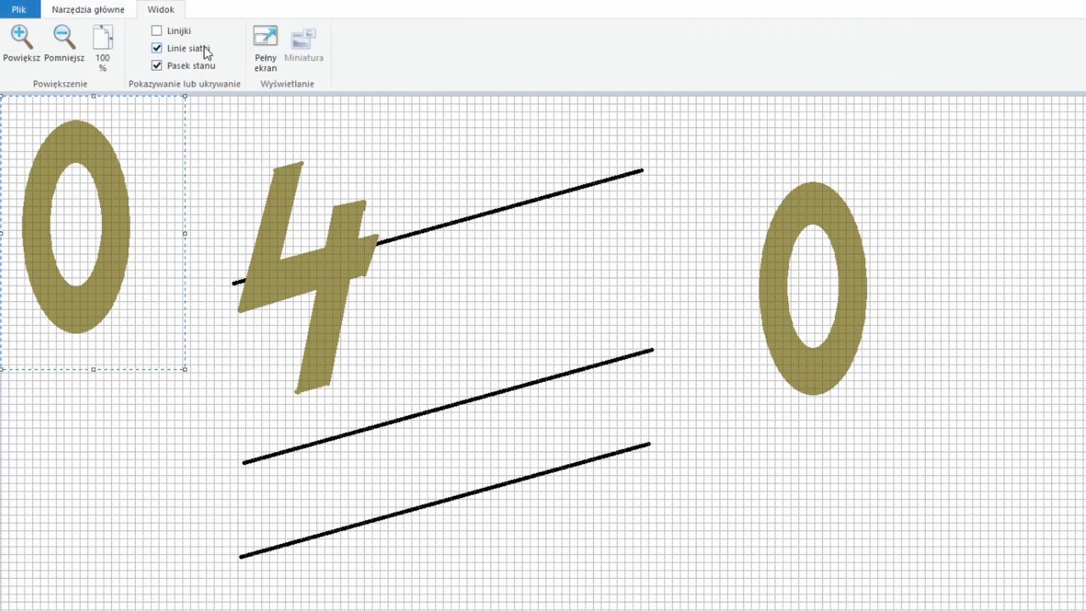
pyautogui.click(195, 48)
pyautogui.click(88, 9)
pyautogui.hotkey('ctrl', 'z')
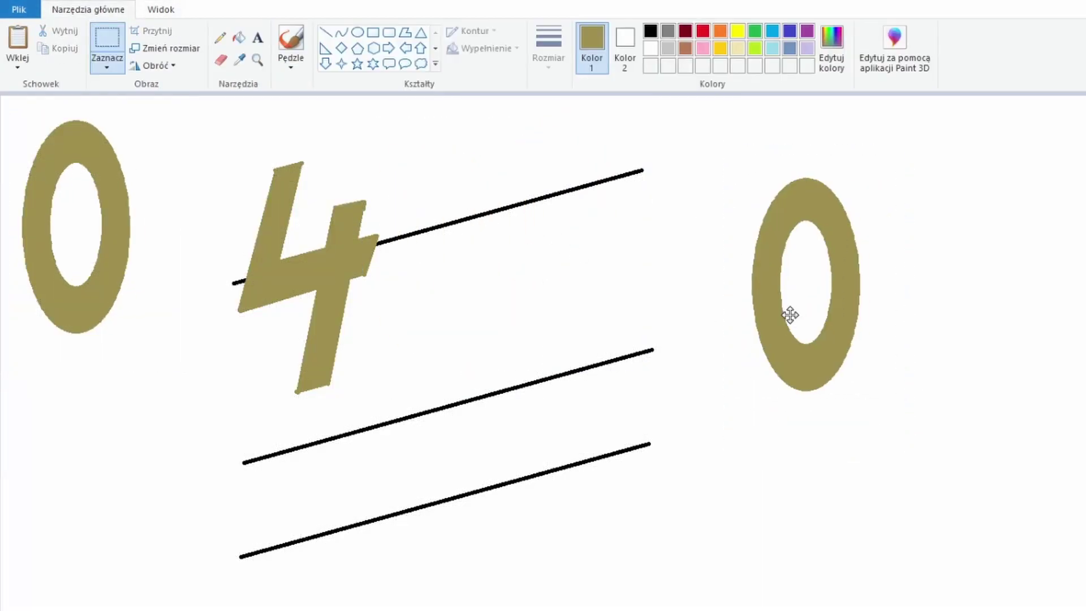
pyautogui.moveTo(788, 311); pyautogui.dragTo(417, 283)
pyautogui.moveTo(376, 250); pyautogui.dragTo(504, 282)
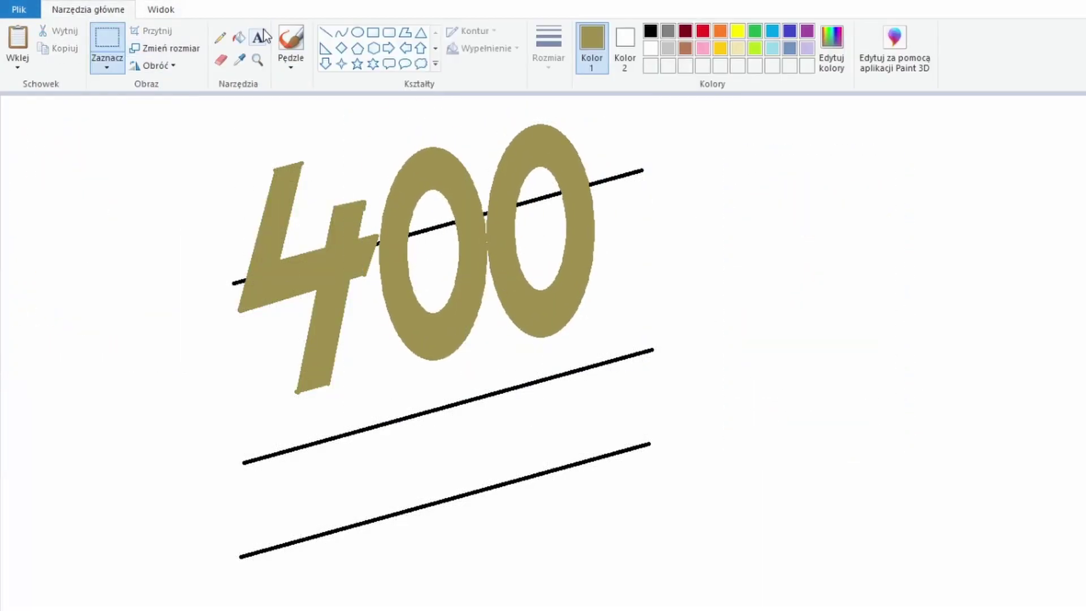
# Step: Draw the rectangles forming a small 'th' beside the 400 and fill them gold
pyautogui.click(373, 32)
pyautogui.moveTo(599, 246); pyautogui.dragTo(611, 316)
pyautogui.moveTo(620, 183); pyautogui.dragTo(632, 311)
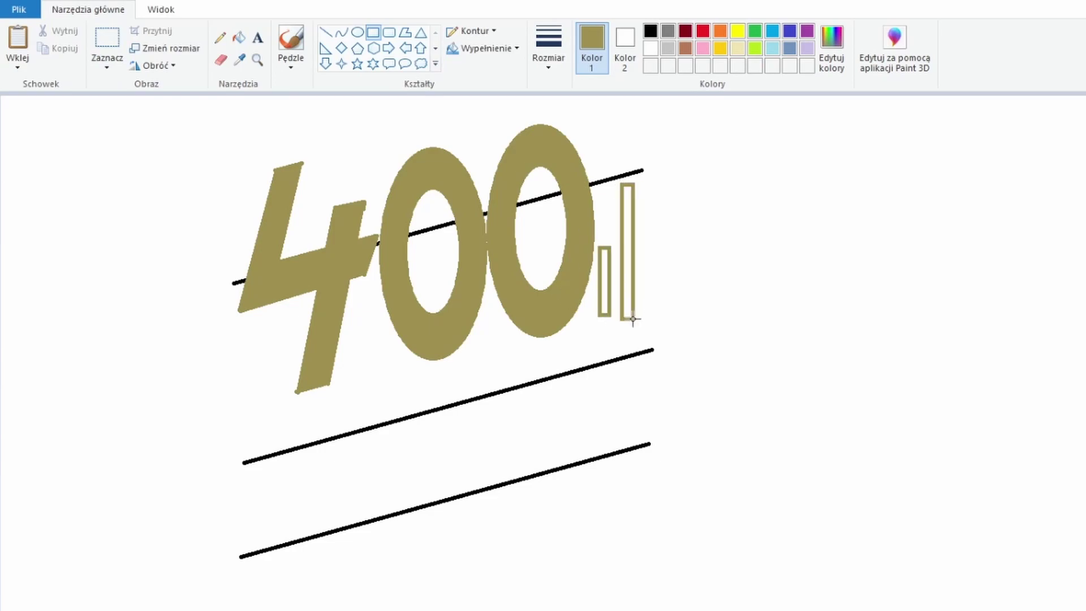
pyautogui.moveTo(639, 250); pyautogui.dragTo(651, 302)
pyautogui.click(611, 269)
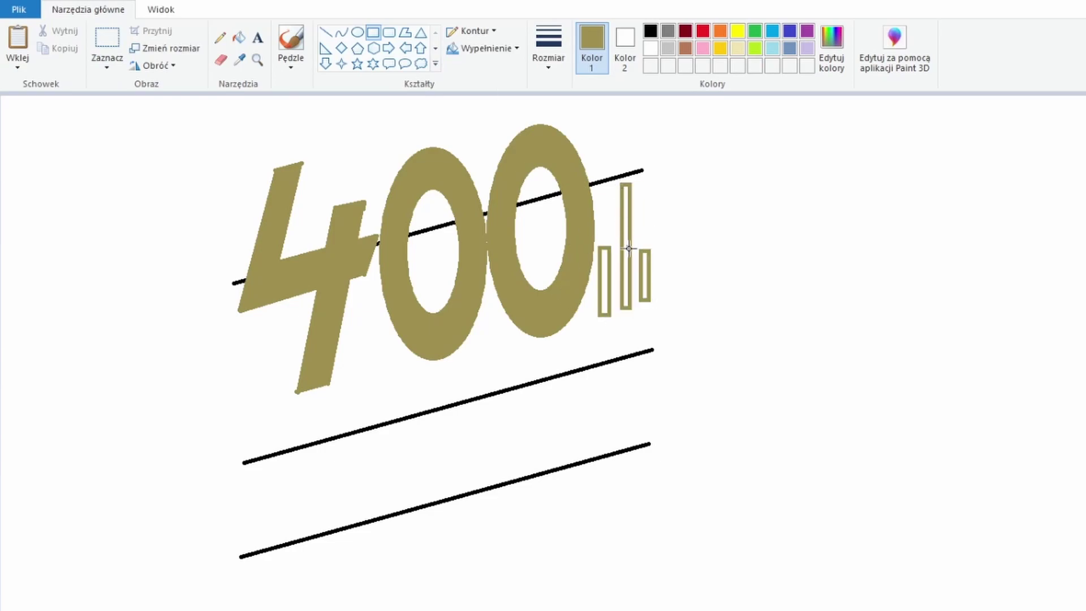
pyautogui.click(239, 37)
pyautogui.click(604, 283)
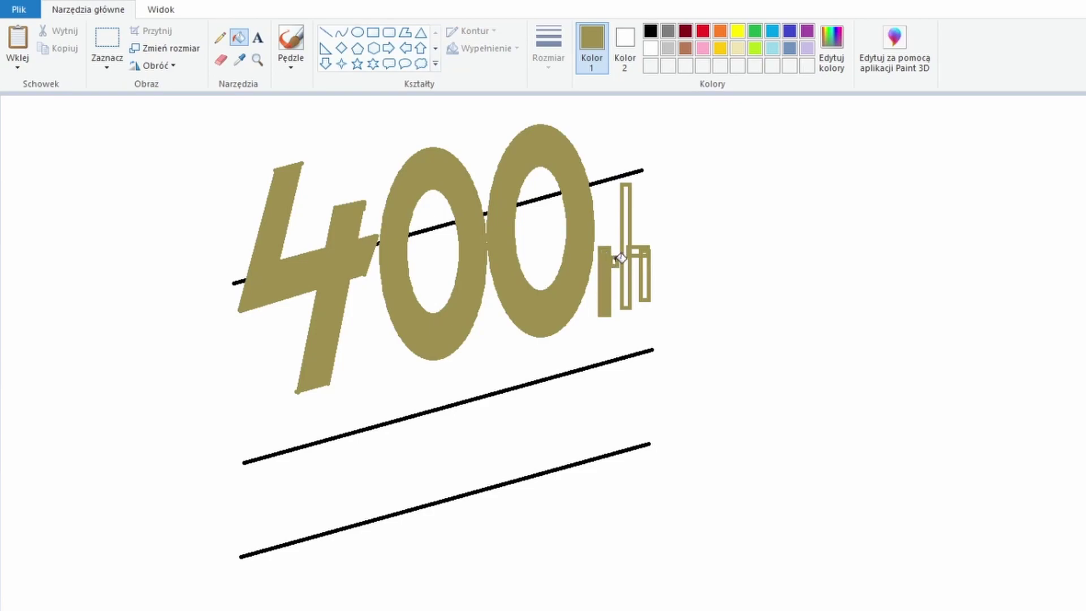
pyautogui.click(617, 258)
pyautogui.click(625, 249)
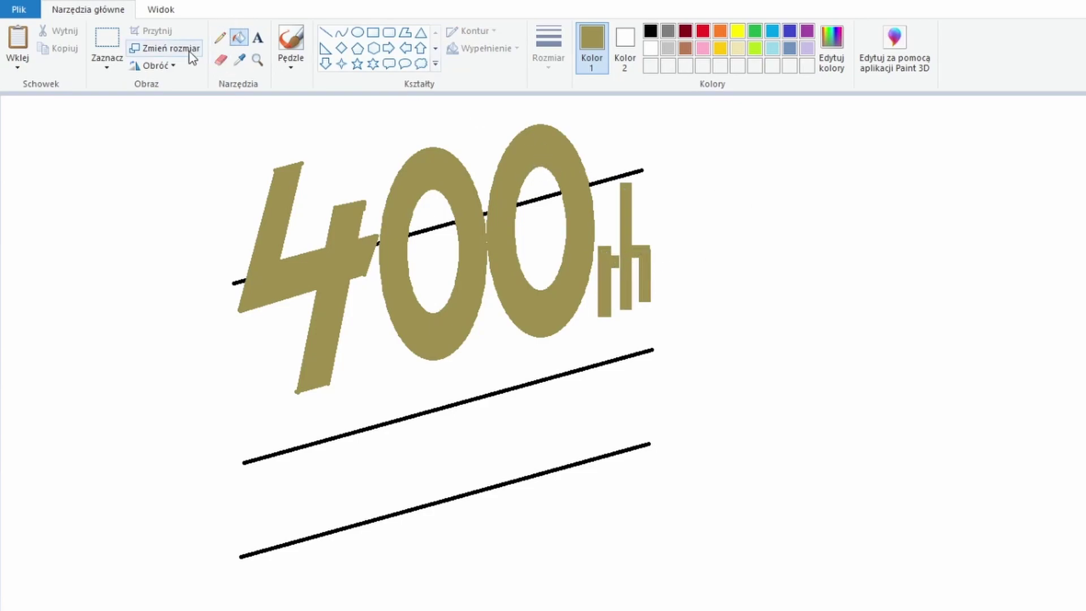
# Step: Pick brown and draw two slanted parallel lines under the 400
pyautogui.click(240, 60)
pyautogui.click(294, 125)
pyautogui.click(325, 32)
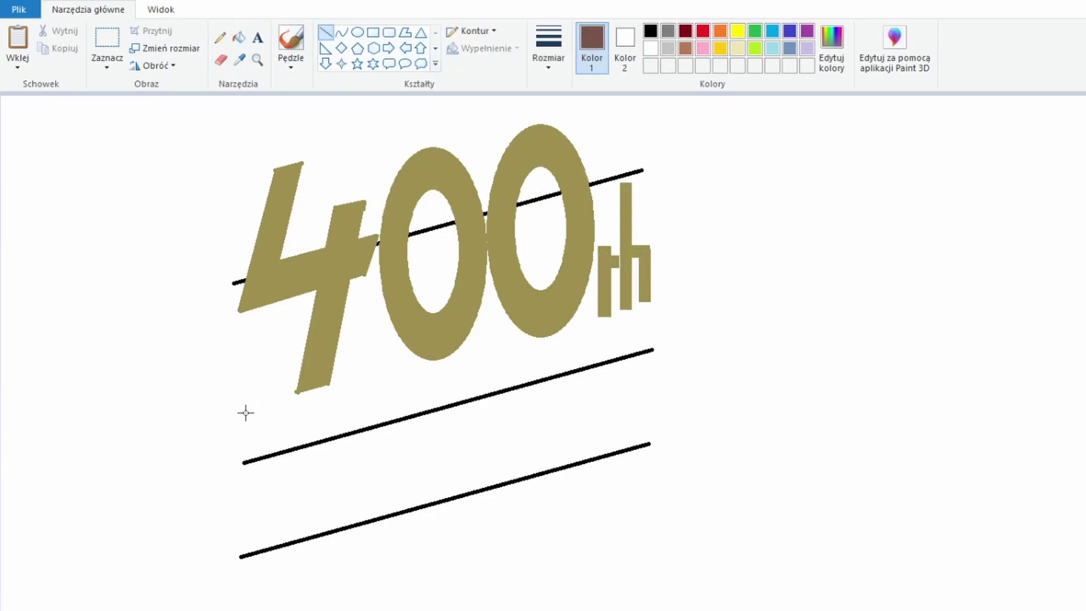
pyautogui.moveTo(219, 417); pyautogui.dragTo(658, 305)
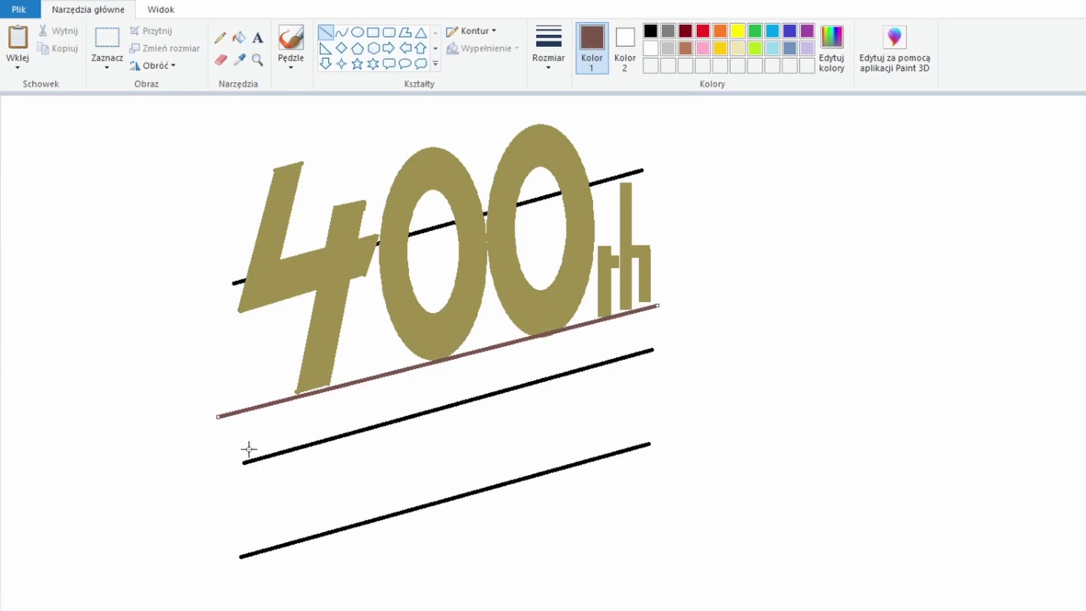
pyautogui.moveTo(658, 305); pyautogui.dragTo(660, 304)
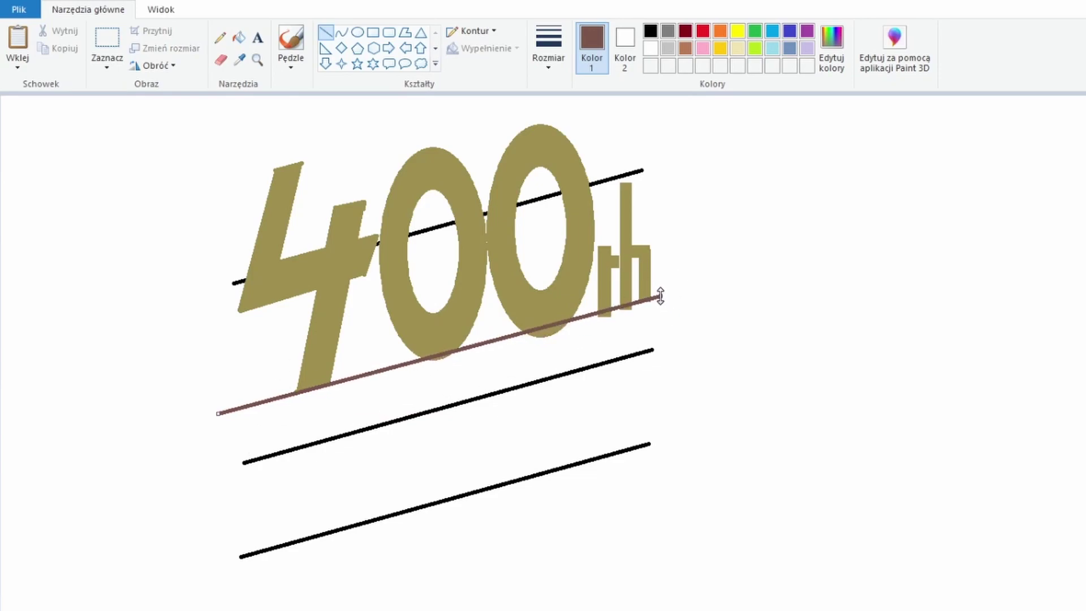
pyautogui.click(221, 60)
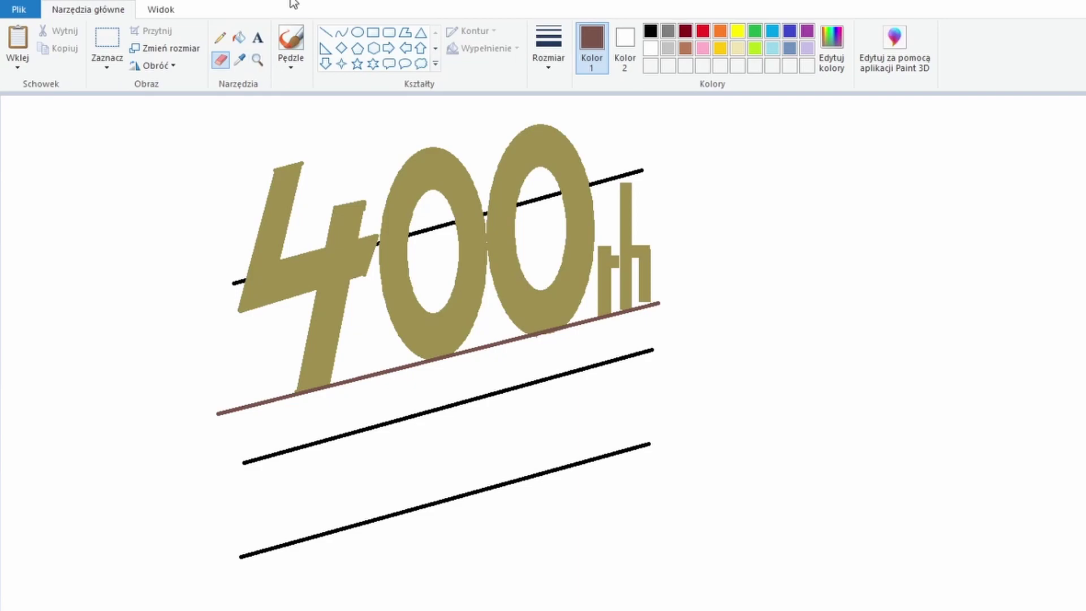
pyautogui.click(325, 33)
pyautogui.moveTo(220, 424); pyautogui.dragTo(660, 311)
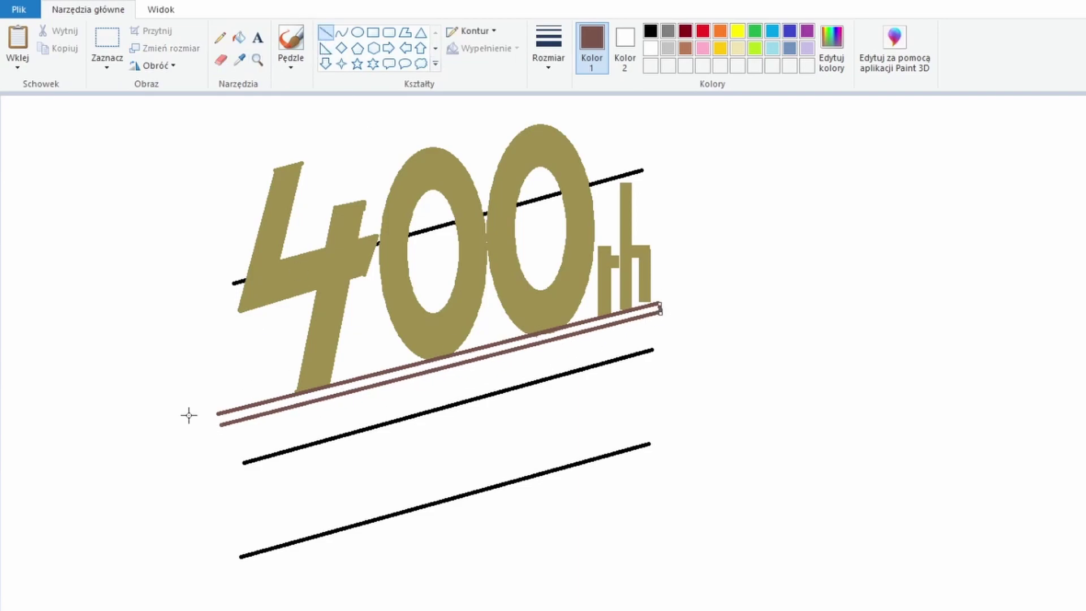
# Step: Fill the band between the two lines brown to form a thick bar
pyautogui.click(239, 37)
pyautogui.click(396, 374)
pyautogui.click(220, 38)
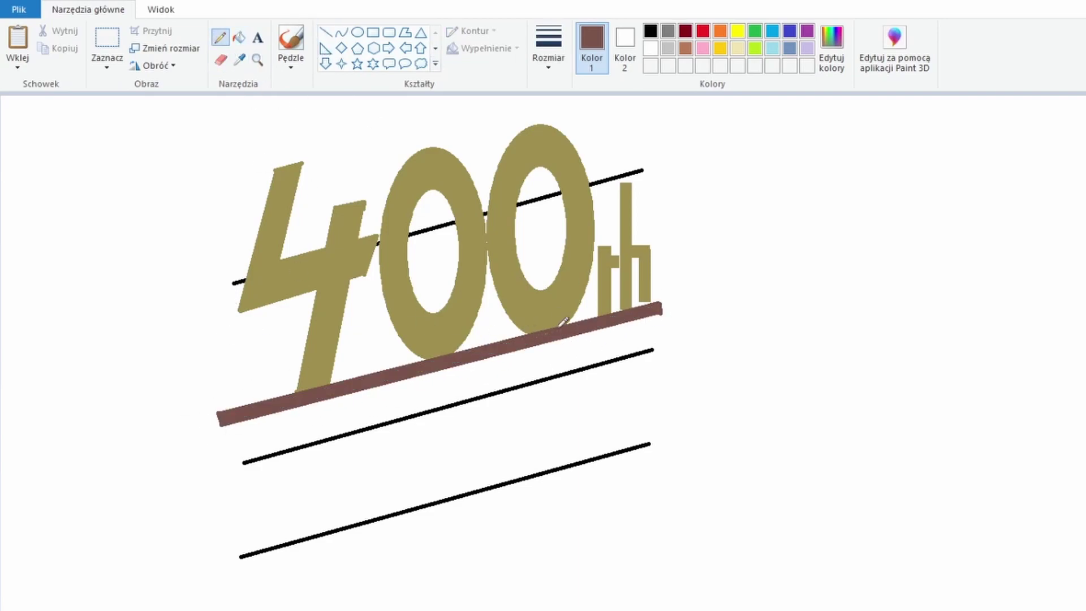
pyautogui.click(239, 59)
# Step: In darker brown, draw depth lines from the 4 and 0s and the jagged edge's vertical bottom
pyautogui.click(305, 396)
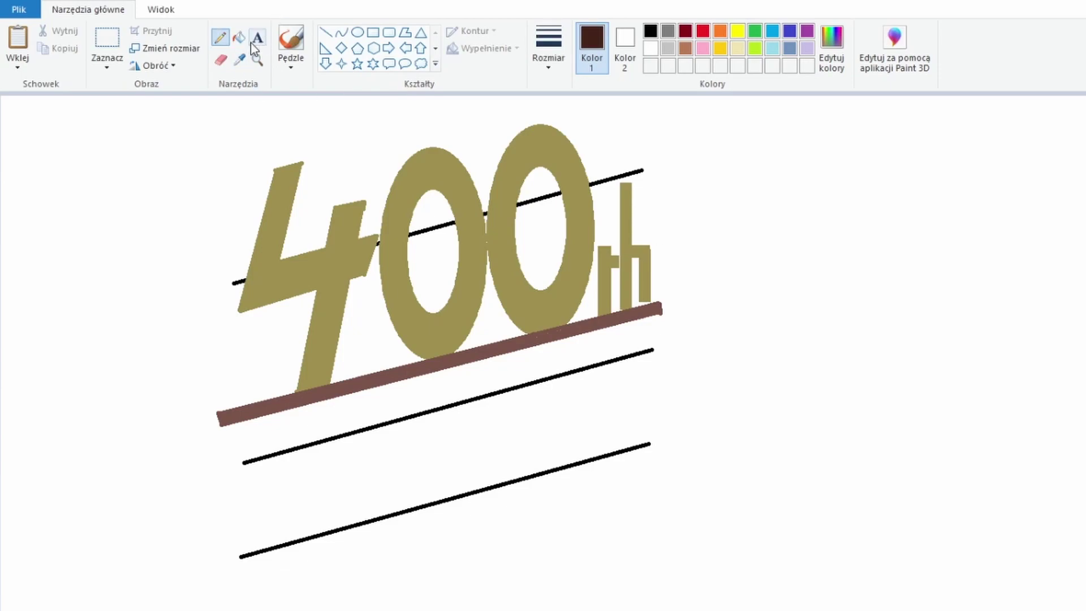
pyautogui.click(325, 33)
pyautogui.moveTo(301, 162); pyautogui.dragTo(390, 192)
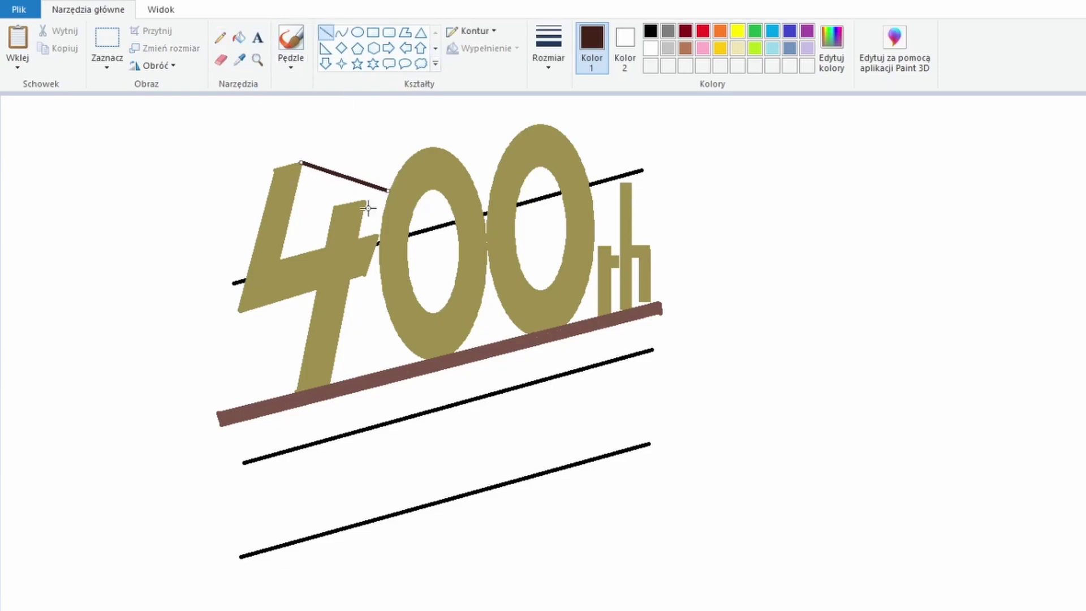
pyautogui.moveTo(240, 311); pyautogui.dragTo(305, 334)
pyautogui.moveTo(449, 152); pyautogui.dragTo(493, 169)
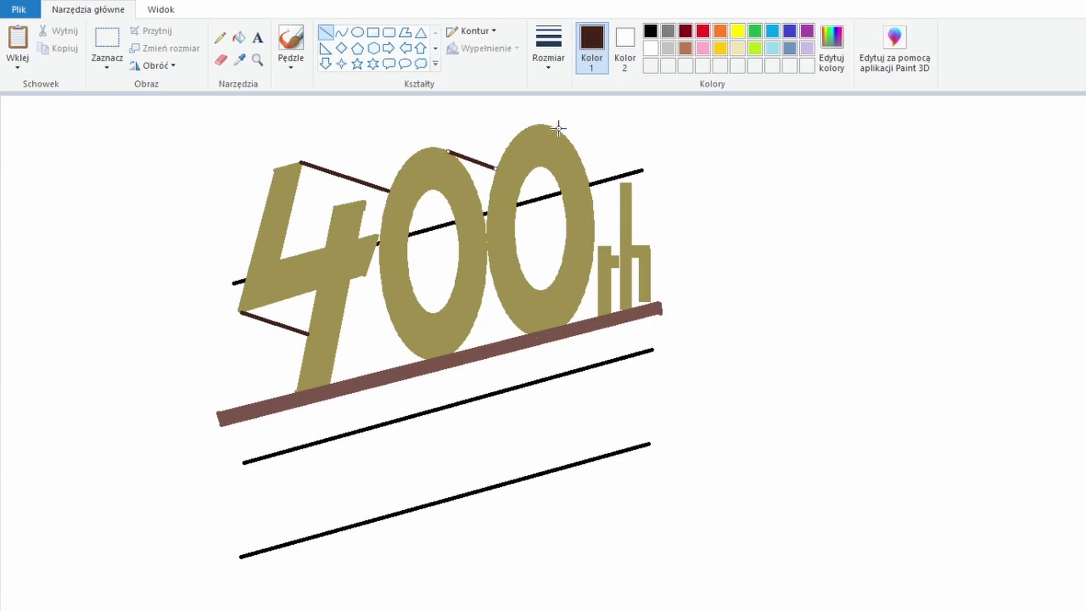
pyautogui.moveTo(549, 124); pyautogui.dragTo(801, 264)
pyautogui.click(221, 59)
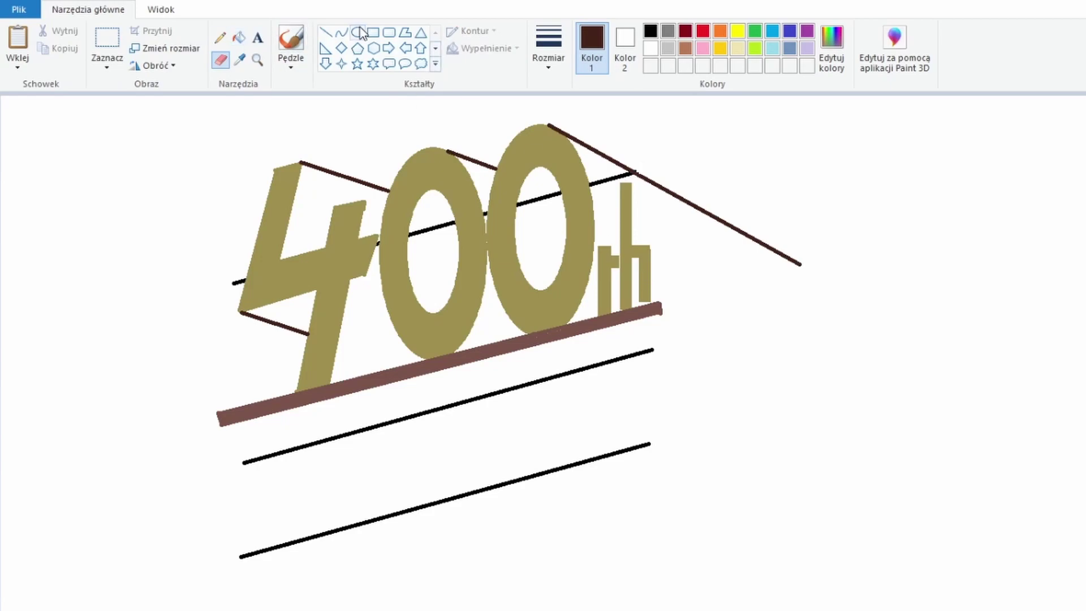
pyautogui.click(326, 31)
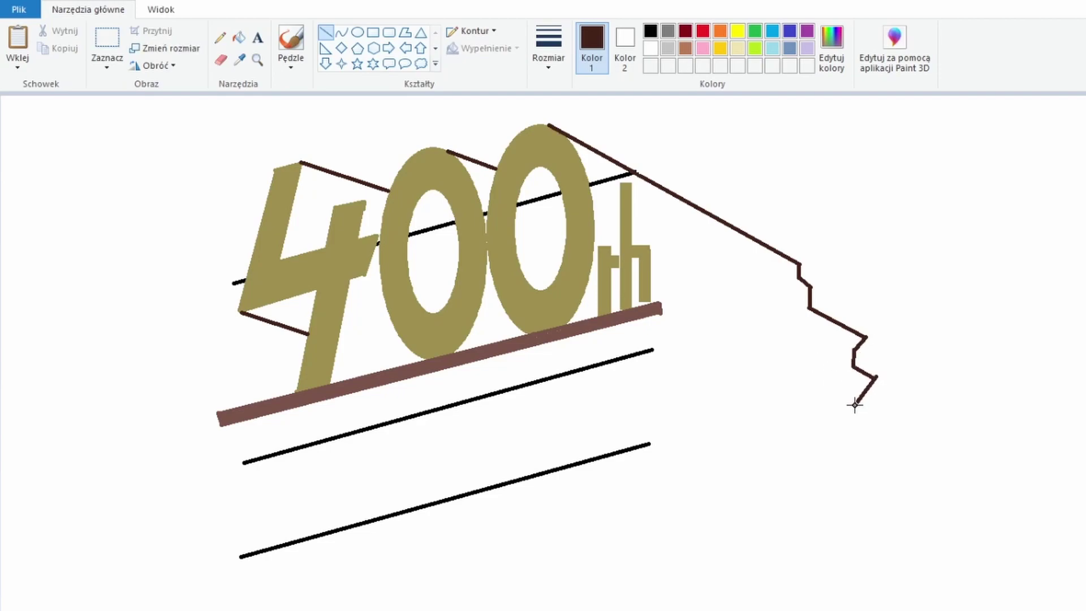
pyautogui.moveTo(886, 431); pyautogui.dragTo(887, 508)
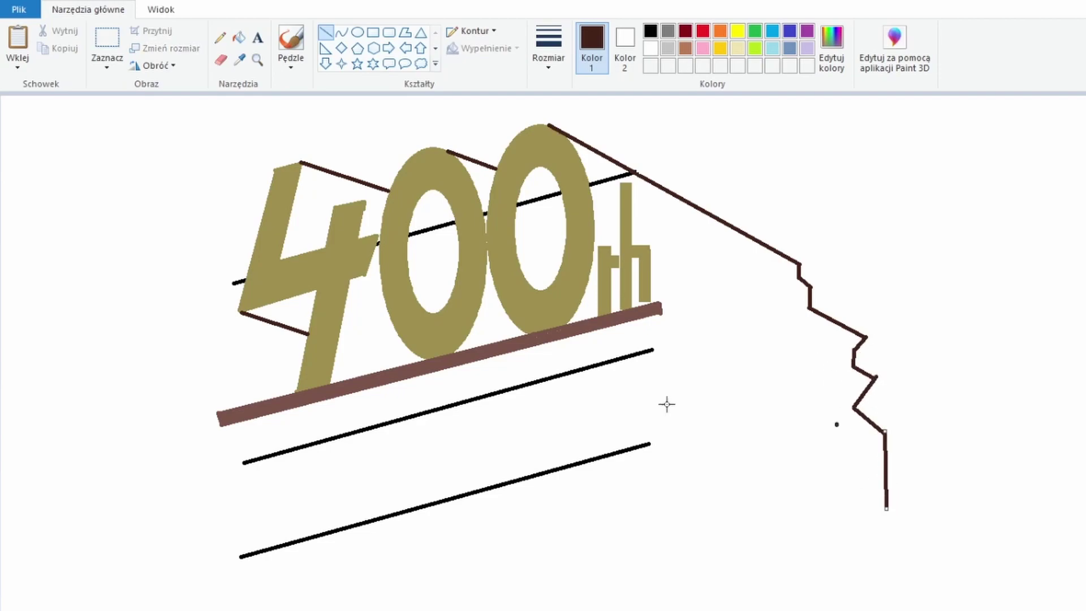
# Step: Fill the regions inside and behind the 4 and both 0s dark brown
pyautogui.click(239, 38)
pyautogui.click(432, 227)
pyautogui.click(484, 184)
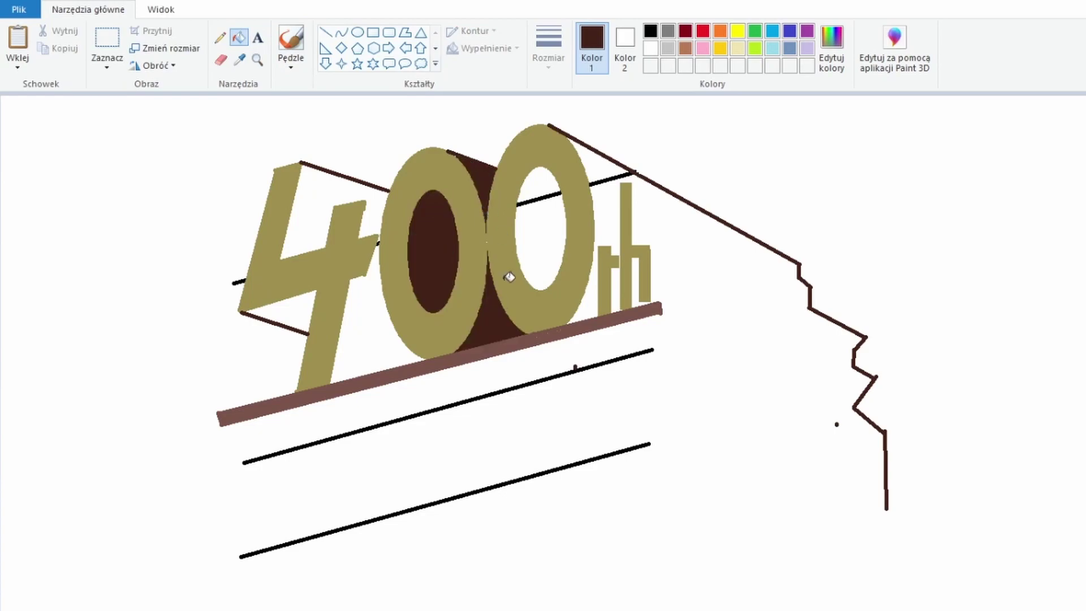
pyautogui.click(528, 235)
pyautogui.click(610, 170)
pyautogui.click(352, 189)
pyautogui.click(300, 310)
# Step: Select the jagged outline and reposition it down to the right
pyautogui.click(325, 32)
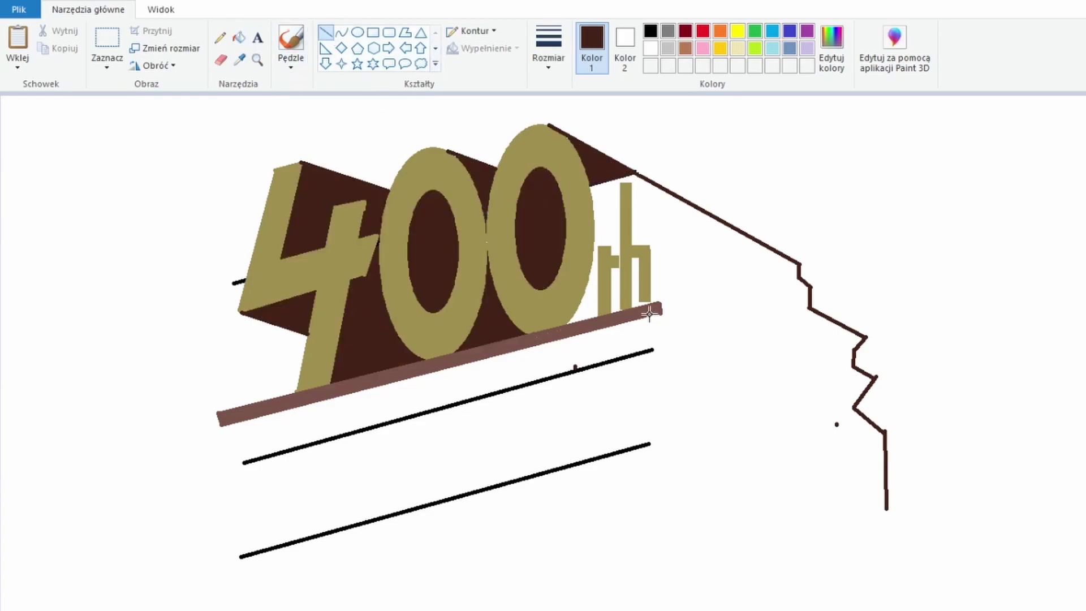
pyautogui.moveTo(660, 312)
pyautogui.mouseDown()
pyautogui.moveTo(830, 413)
pyautogui.moveTo(855, 408)
pyautogui.moveTo(807, 310)
pyautogui.moveTo(662, 313)
pyautogui.mouseUp()
pyautogui.click(107, 48)
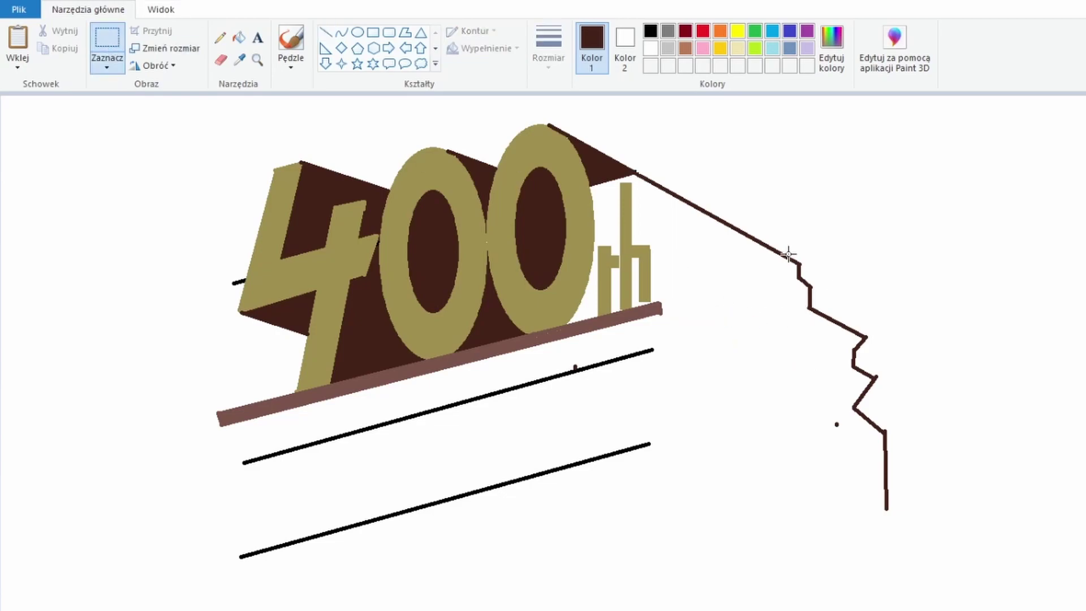
pyautogui.moveTo(788, 236); pyautogui.dragTo(899, 453)
pyautogui.click(895, 289)
pyautogui.moveTo(781, 212)
pyautogui.mouseDown()
pyautogui.moveTo(908, 512)
pyautogui.moveTo(865, 469)
pyautogui.mouseUp()
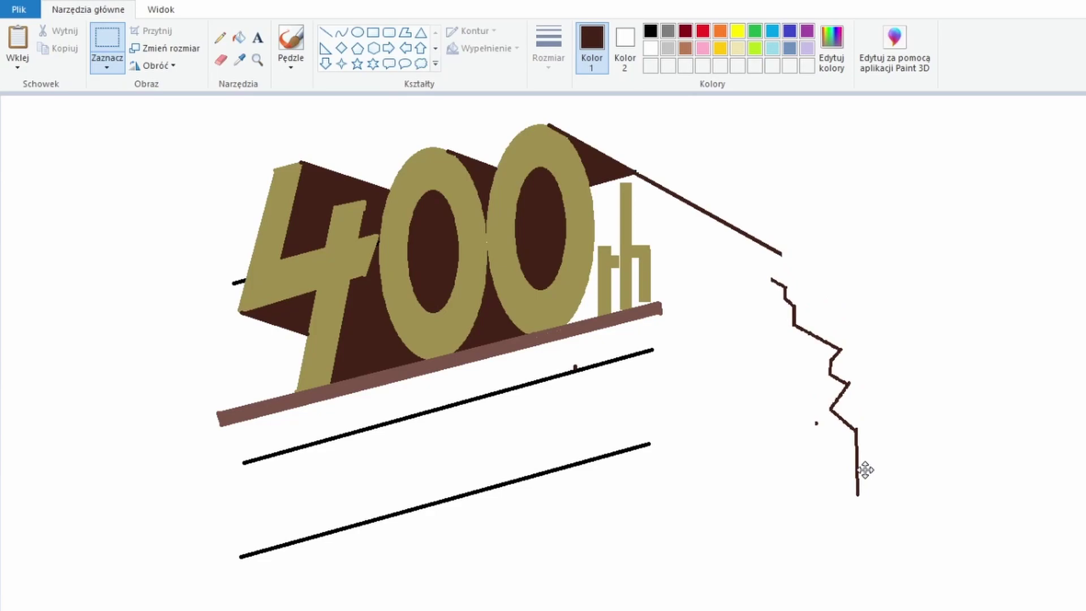
pyautogui.moveTo(865, 469)
pyautogui.mouseDown()
pyautogui.moveTo(958, 494)
pyautogui.moveTo(899, 498)
pyautogui.mouseUp()
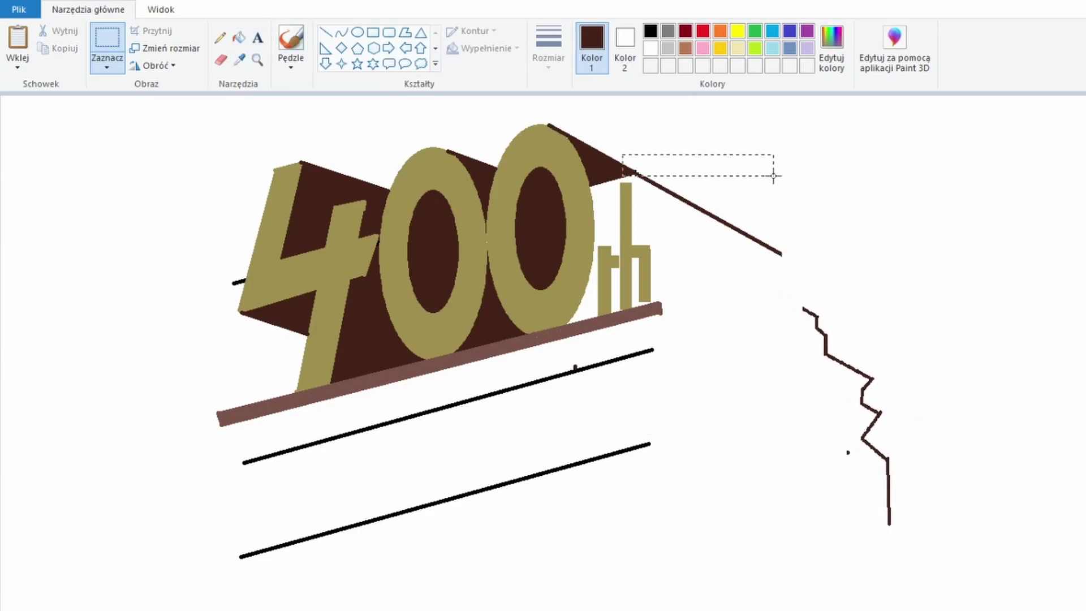
pyautogui.press('Delete')
# Step: Connect the edge lines to the jagged outline and fill the wedge dark brown
pyautogui.click(325, 32)
pyautogui.moveTo(621, 162)
pyautogui.mouseDown()
pyautogui.moveTo(726, 231)
pyautogui.moveTo(807, 311)
pyautogui.mouseUp()
pyautogui.moveTo(663, 314); pyautogui.dragTo(827, 354)
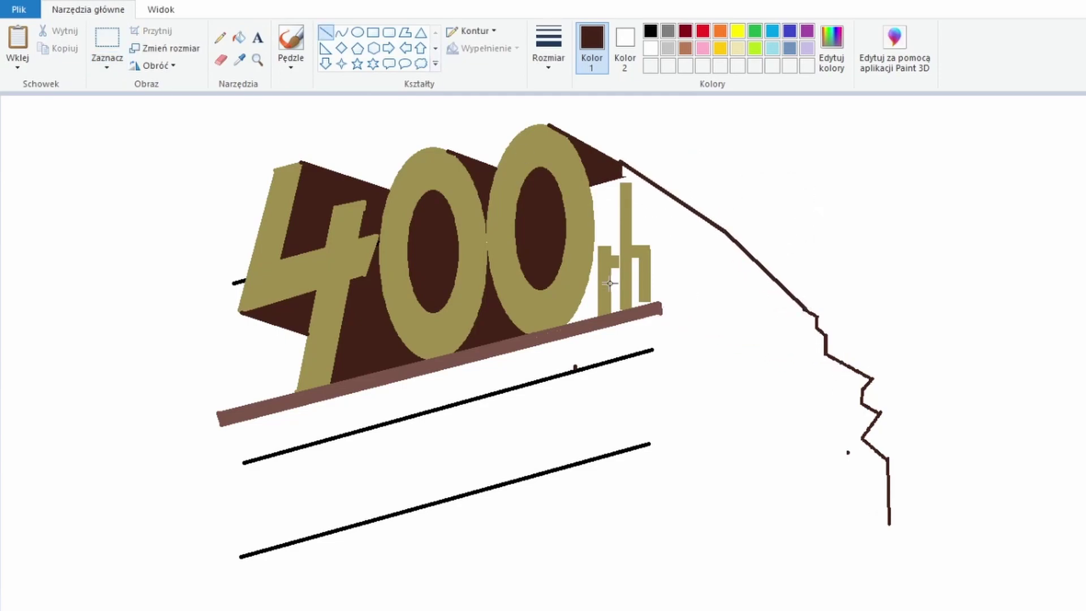
pyautogui.click(238, 37)
pyautogui.click(730, 268)
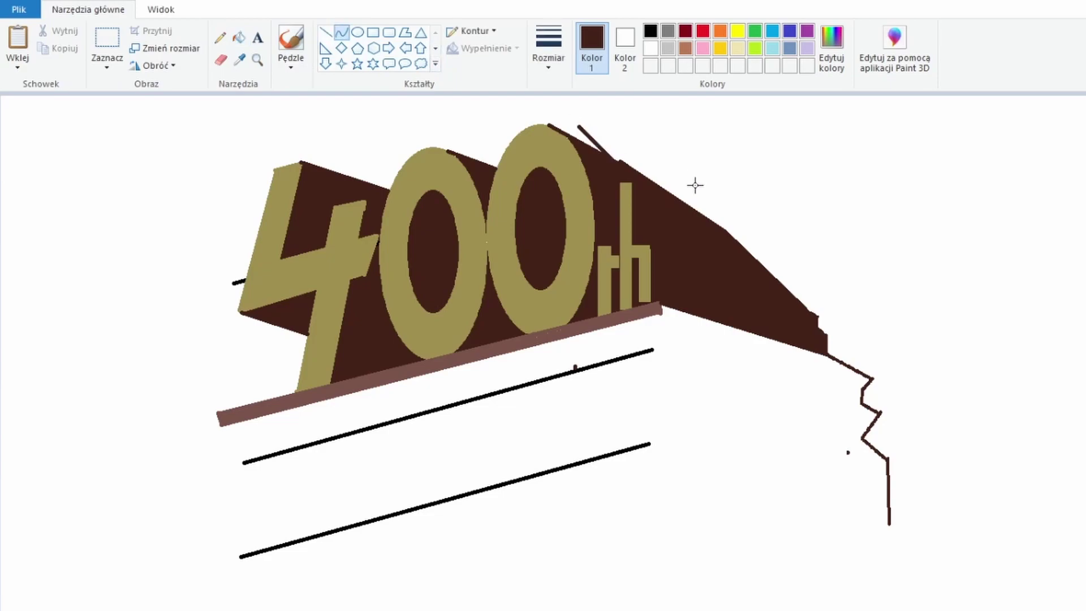
pyautogui.rightClick(696, 217)
pyautogui.hotkey('ctrl', 'z')
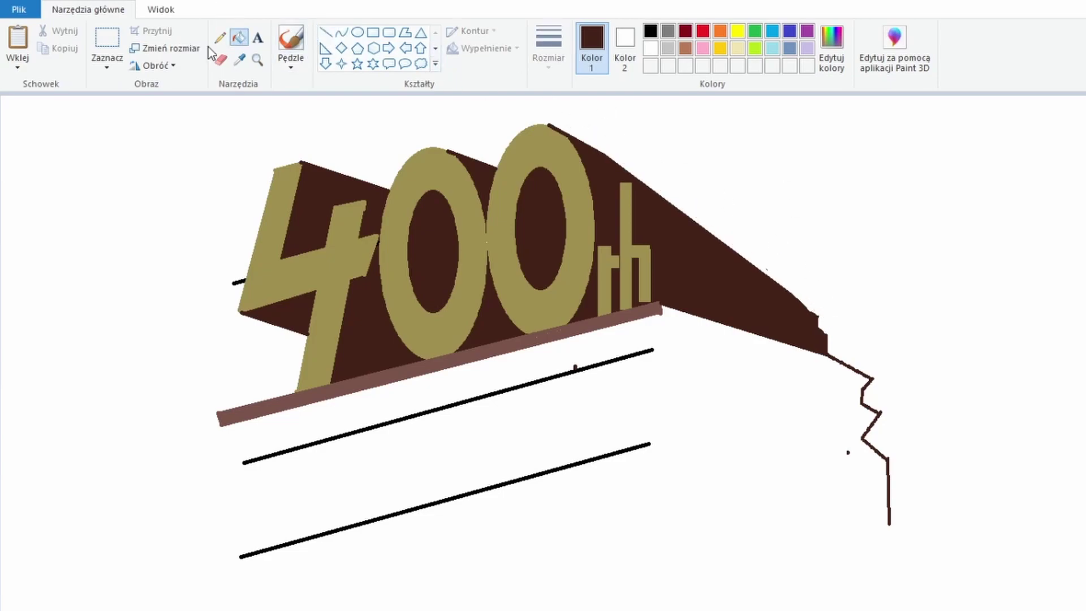
pyautogui.click(326, 32)
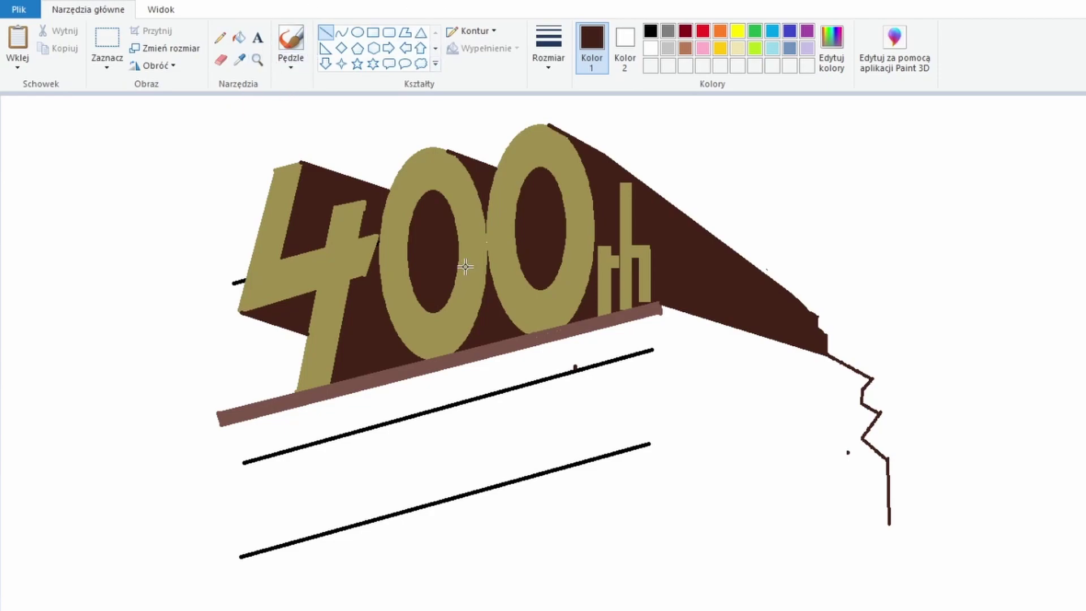
# Step: Sample the gold from the numbers, then try a gold circle below the bar and undo it
pyautogui.click(240, 59)
pyautogui.click(645, 266)
pyautogui.click(358, 32)
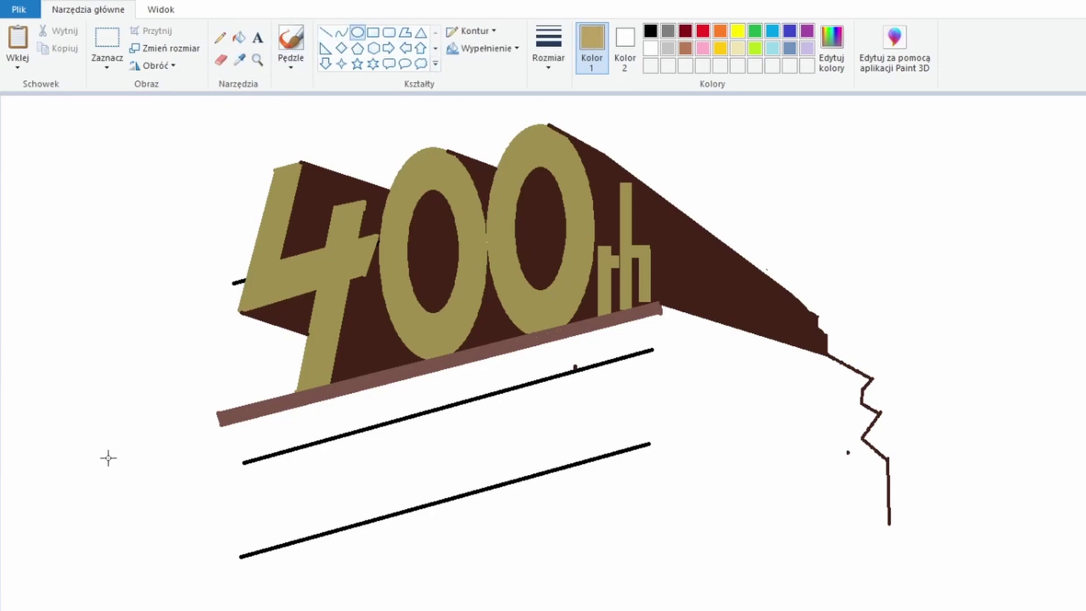
pyautogui.moveTo(247, 422); pyautogui.dragTo(284, 460)
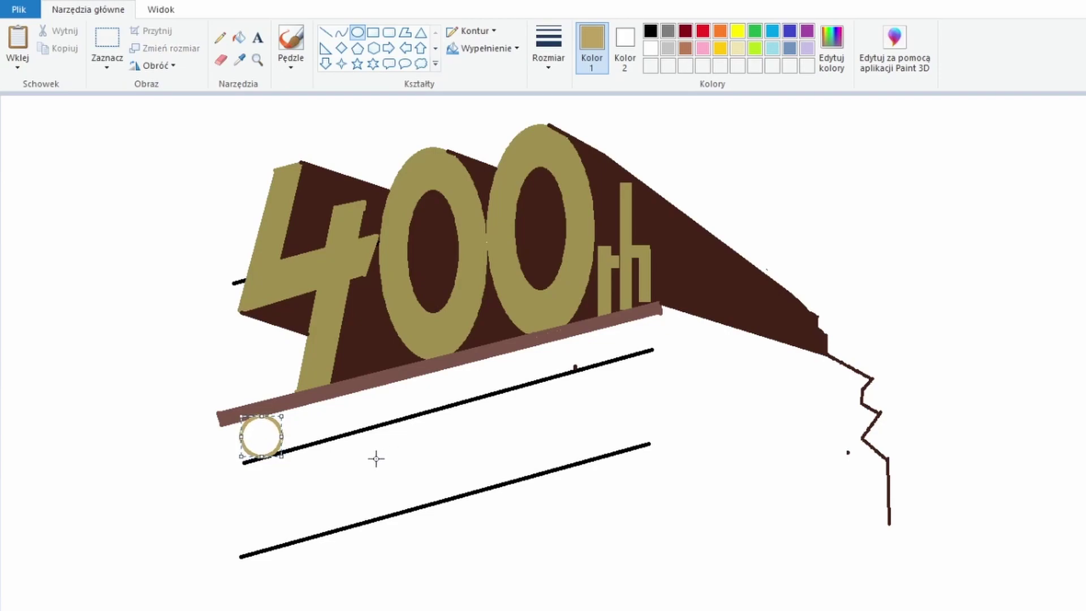
pyautogui.click(221, 39)
pyautogui.click(260, 436)
pyautogui.click(327, 34)
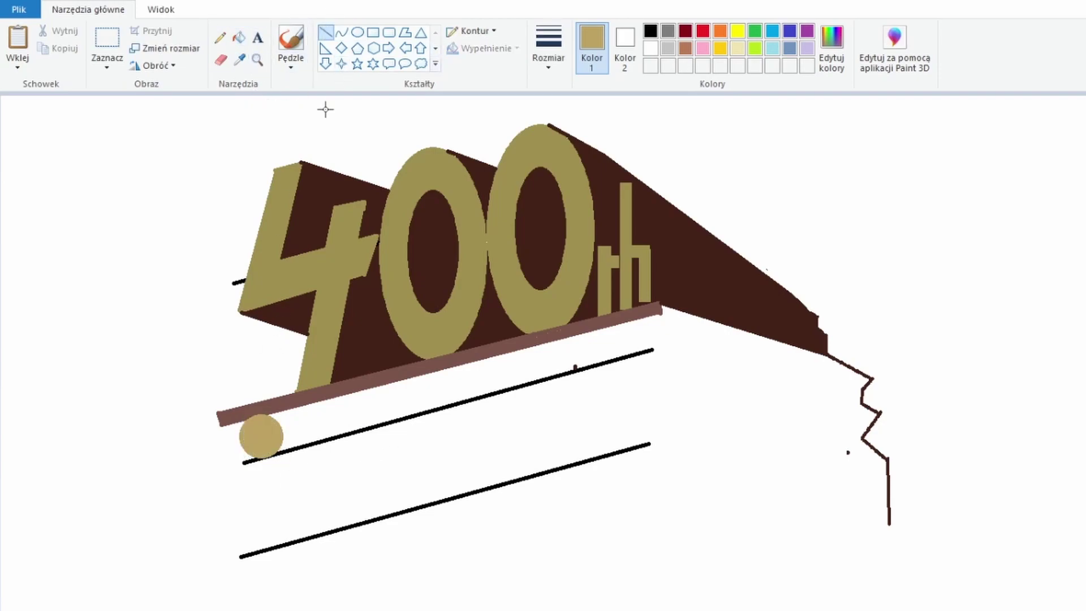
pyautogui.hotkey('ctrl', 'z')
pyautogui.hotkey('ctrl', 'z')
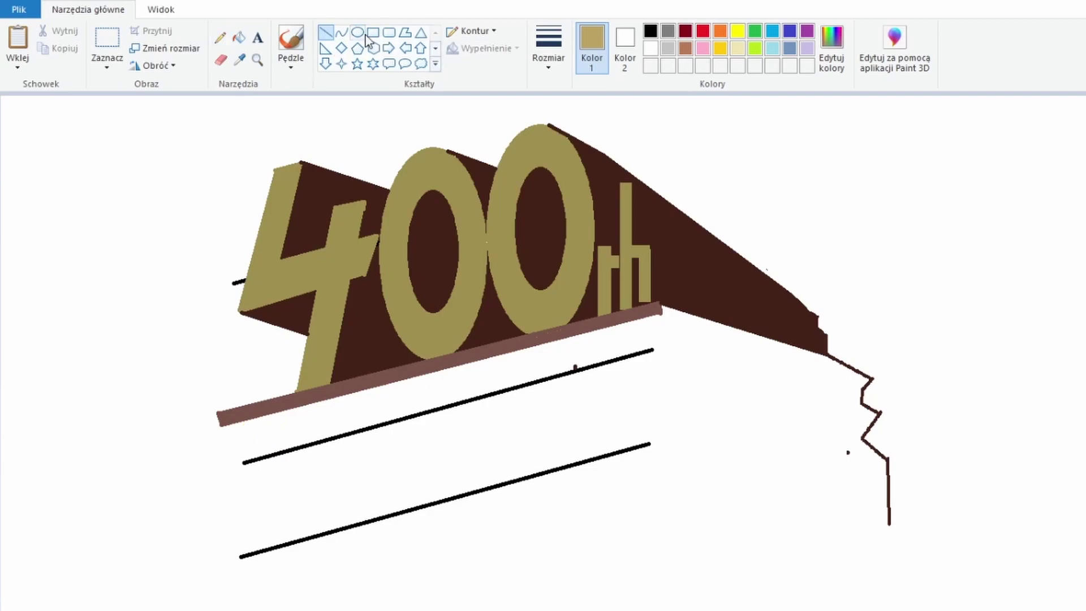
# Step: Place a text box at the top right, type the word and apply Berlin Sans FB Demi
pyautogui.click(257, 37)
pyautogui.click(764, 138)
pyautogui.write('S')
pyautogui.press('BackSpace')
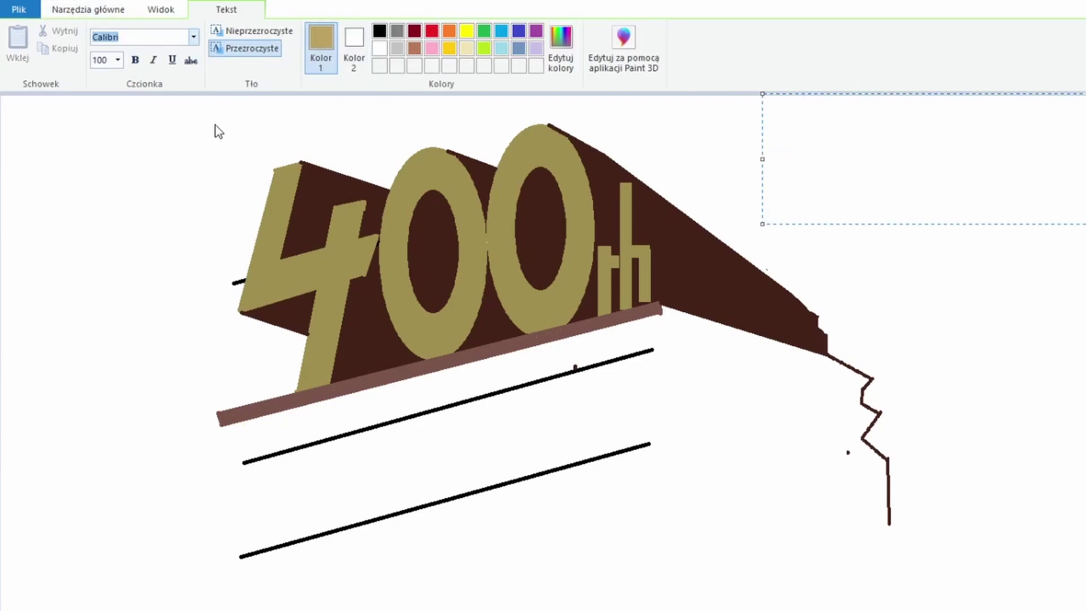
pyautogui.write('S')
pyautogui.press('BackSpace')
pyautogui.write('CENTUR')
pyautogui.hotkey('ctrl', 'a')
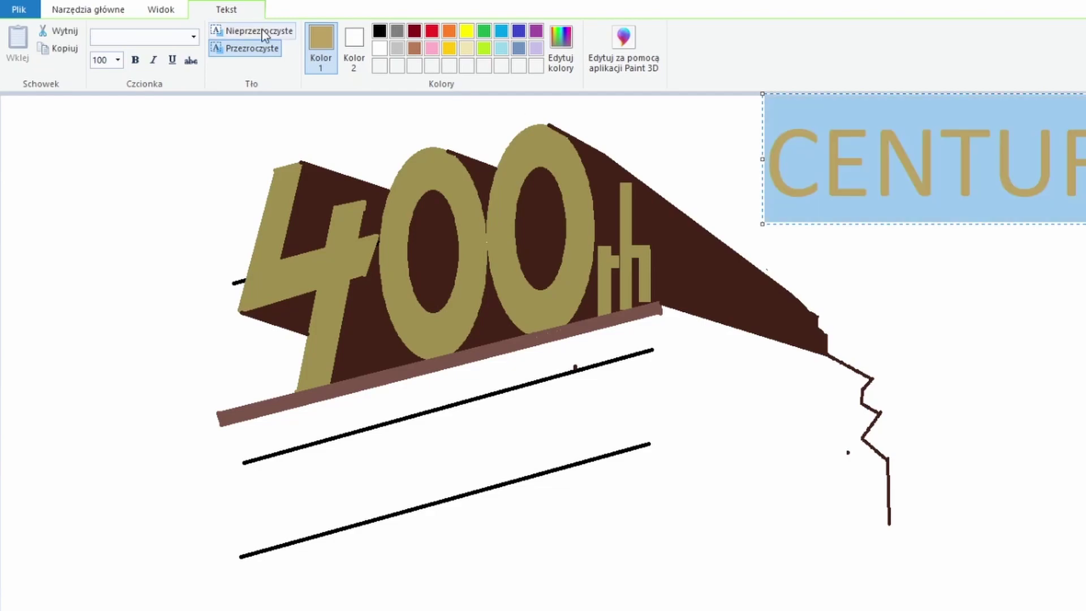
pyautogui.click(857, 148)
# Step: Restore the SUBSCRIBER text via undo/redo and move it near the canvas bottom
pyautogui.moveTo(834, 94); pyautogui.dragTo(637, 162)
pyautogui.hotkey('ctrl', 'a')
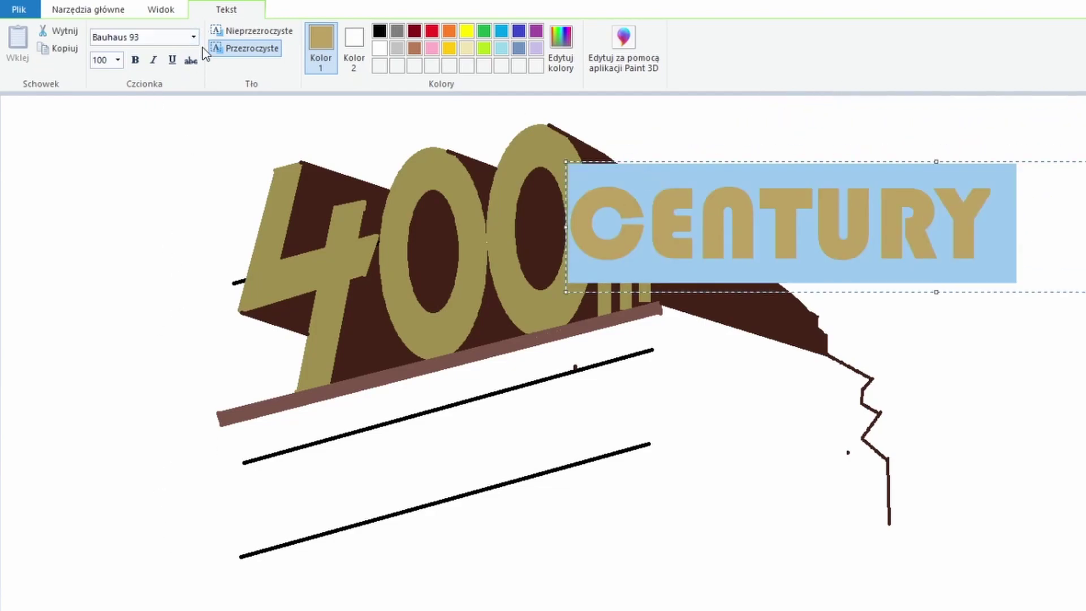
pyautogui.hotkey('ctrl', 'z')
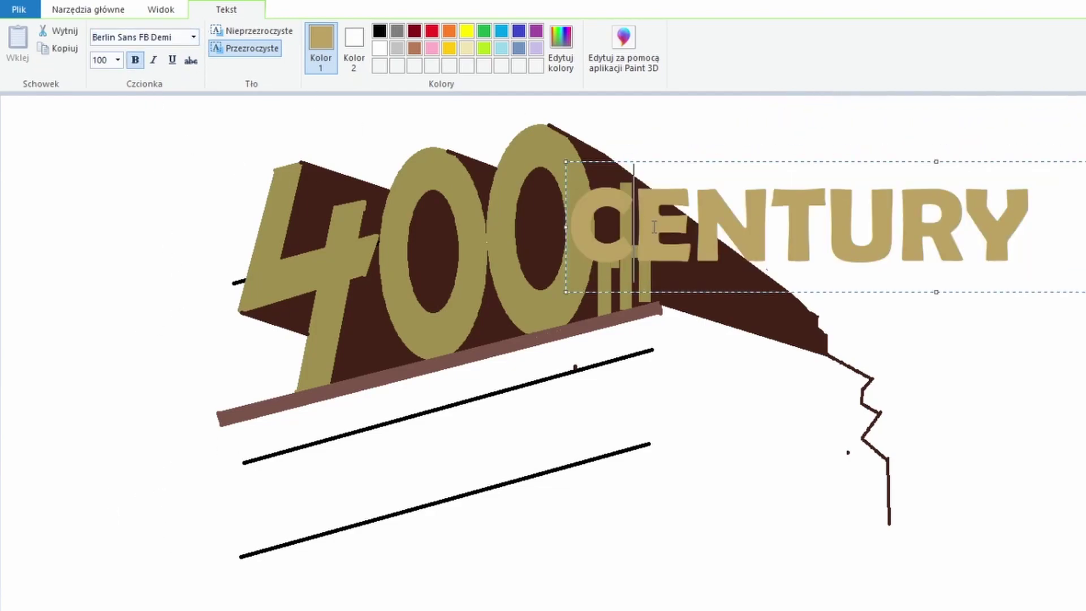
pyautogui.hotkey('ctrl', 'z')
pyautogui.hotkey('ctrl', 'z')
pyautogui.hotkey('ctrl', 'y')
pyautogui.hotkey('ctrl', 'y')
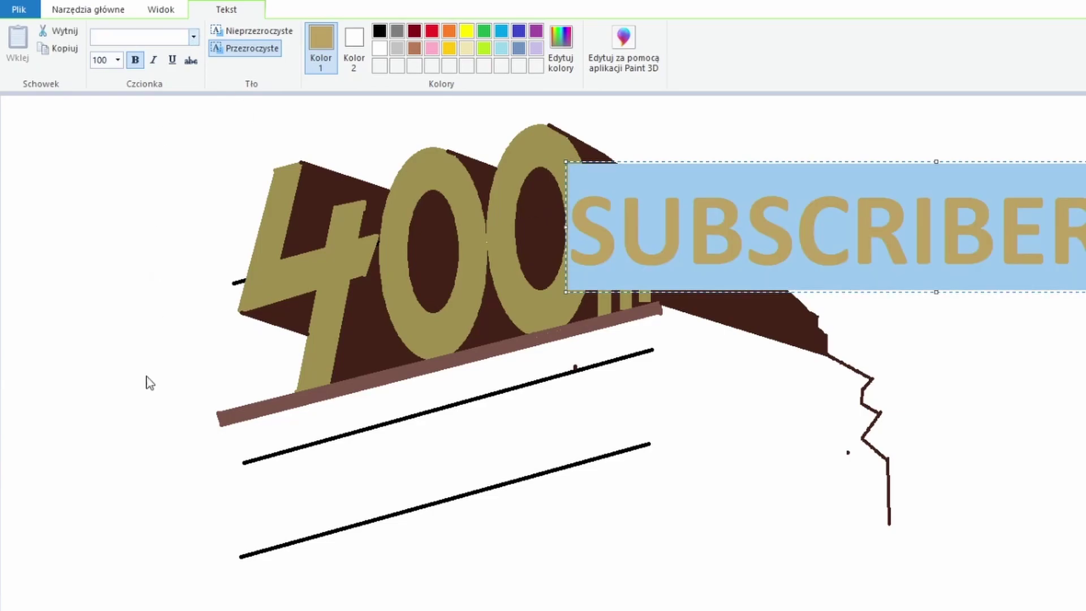
pyautogui.hotkey('ctrl', 'y')
pyautogui.hotkey('ctrl', 'y')
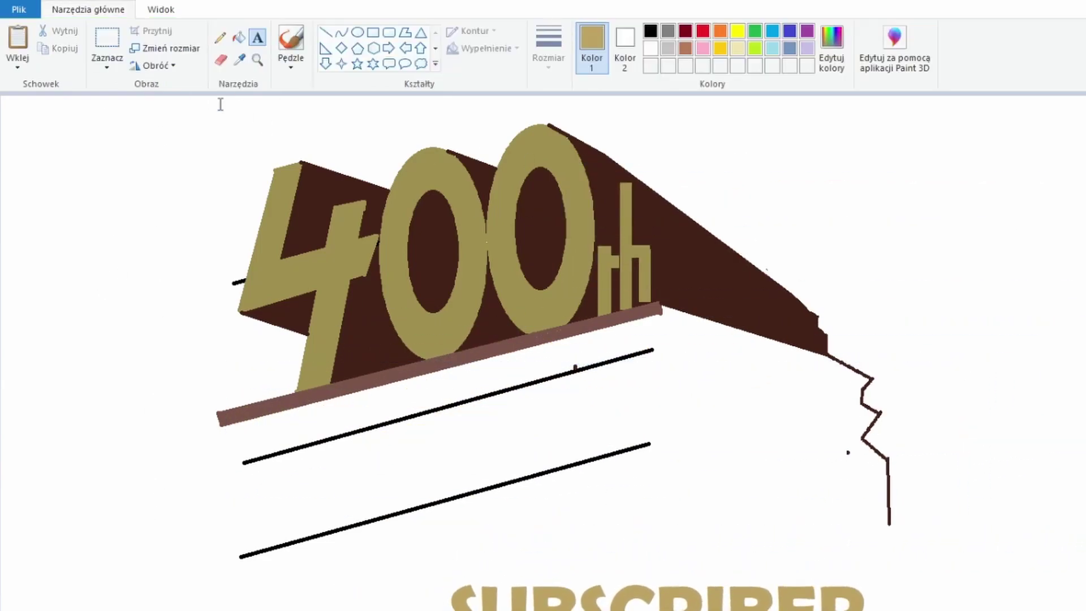
pyautogui.moveTo(667, 583)
pyautogui.mouseDown()
pyautogui.moveTo(378, 376)
pyautogui.moveTo(546, 540)
pyautogui.mouseUp()
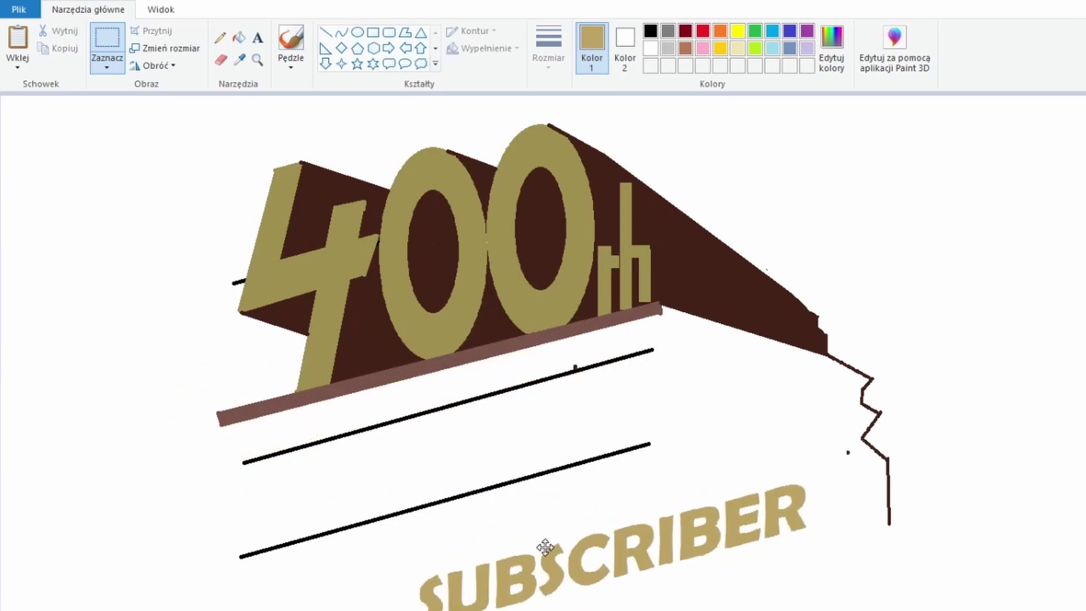
pyautogui.click(326, 32)
pyautogui.click(240, 59)
# Step: Draw the pedestal's left edge in dark brown and move SUBSCRIBER to the upper right
pyautogui.click(314, 187)
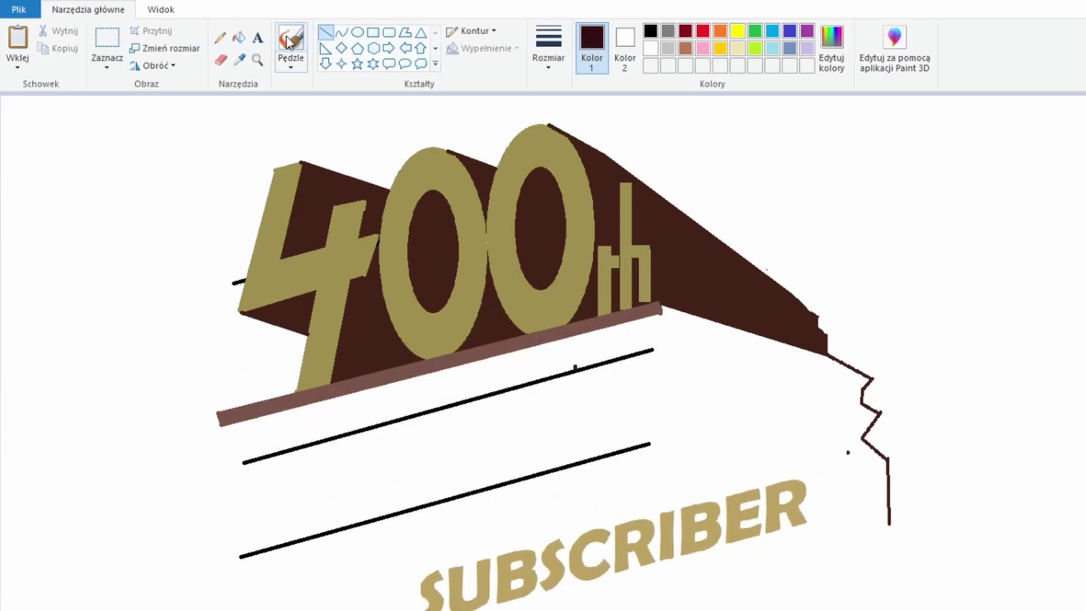
pyautogui.moveTo(242, 456); pyautogui.dragTo(245, 463)
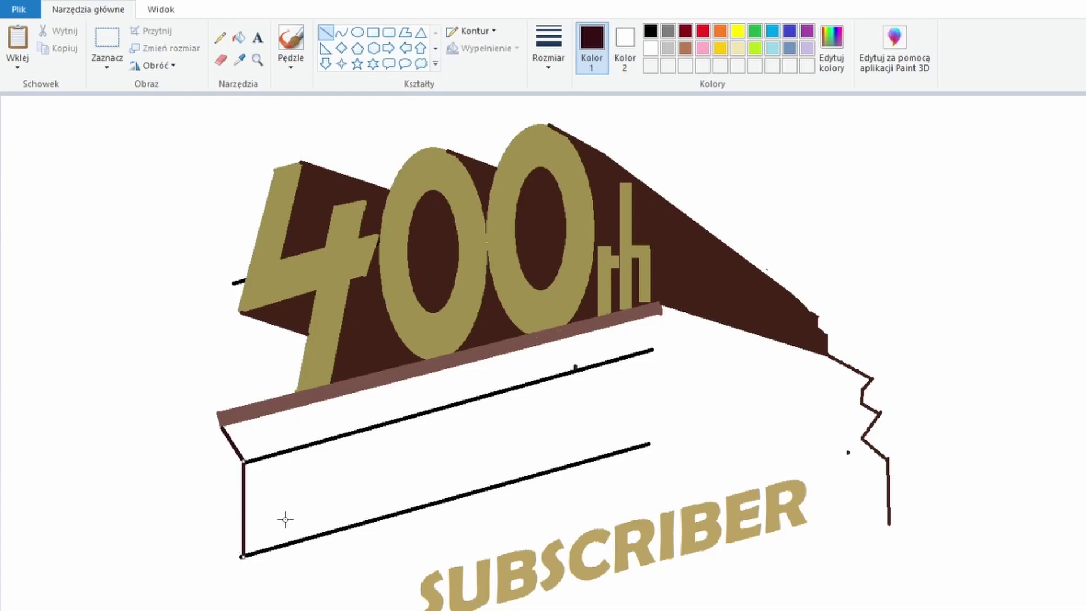
pyautogui.click(107, 40)
pyautogui.moveTo(821, 470); pyautogui.dragTo(566, 587)
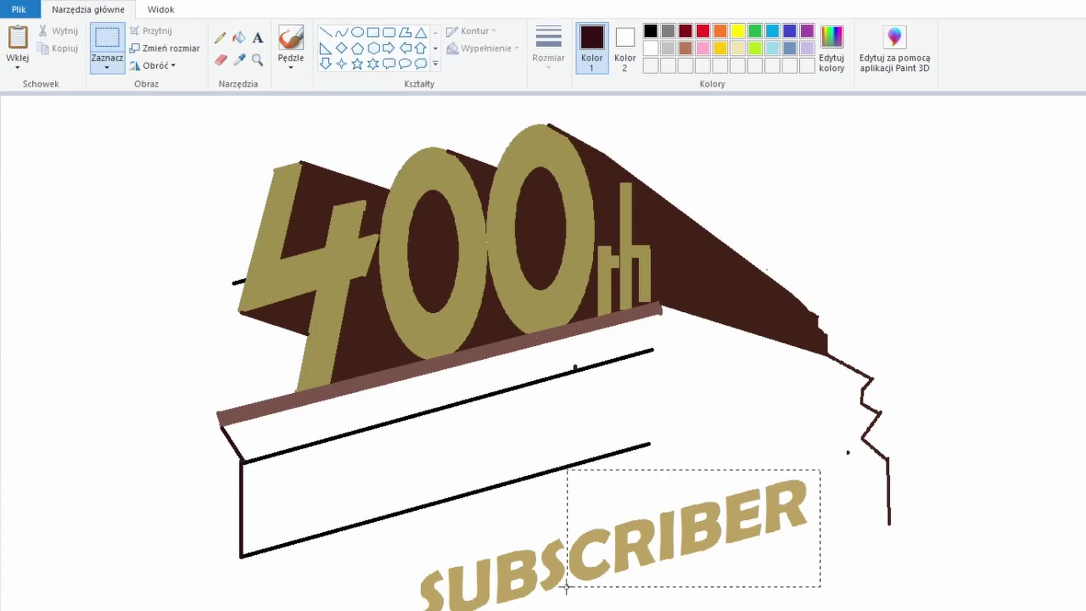
pyautogui.click(107, 67)
pyautogui.click(136, 131)
pyautogui.moveTo(357, 600); pyautogui.dragTo(808, 529)
pyautogui.moveTo(584, 570); pyautogui.dragTo(878, 205)
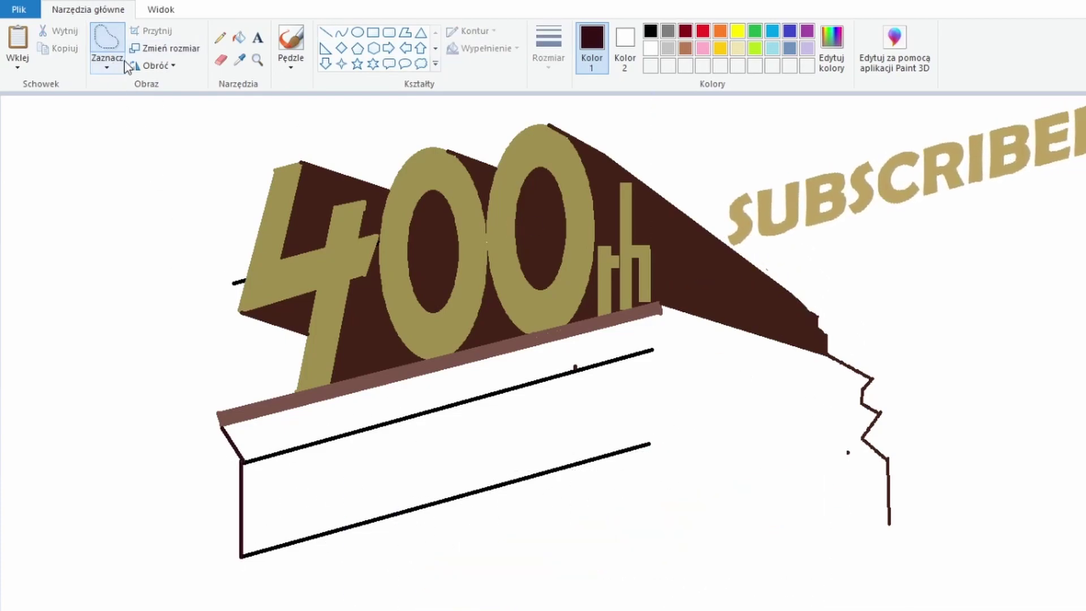
# Step: Enlarge the jagged right edge of the shadow and move it into place
pyautogui.click(326, 33)
pyautogui.moveTo(648, 444)
pyautogui.mouseDown()
pyautogui.moveTo(894, 523)
pyautogui.moveTo(647, 445)
pyautogui.mouseUp()
pyautogui.click(107, 40)
pyautogui.moveTo(892, 370); pyautogui.dragTo(842, 542)
pyautogui.moveTo(892, 542); pyautogui.dragTo(937, 589)
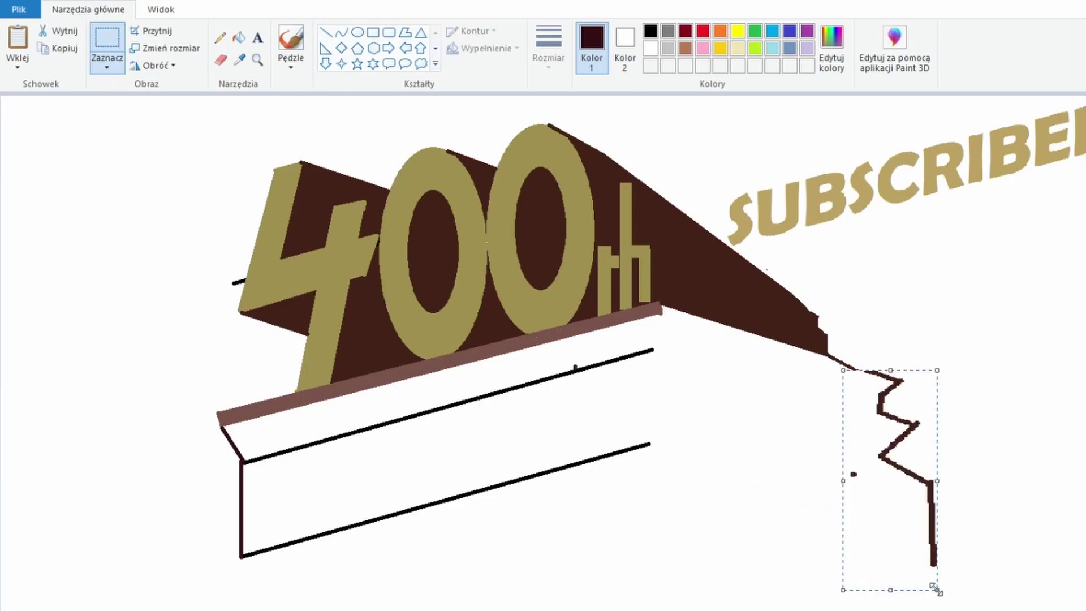
pyautogui.moveTo(924, 494); pyautogui.dragTo(878, 536)
# Step: Draw the side face's bottom edge to the jagged edge and fill the pedestal faces dark brown
pyautogui.click(326, 32)
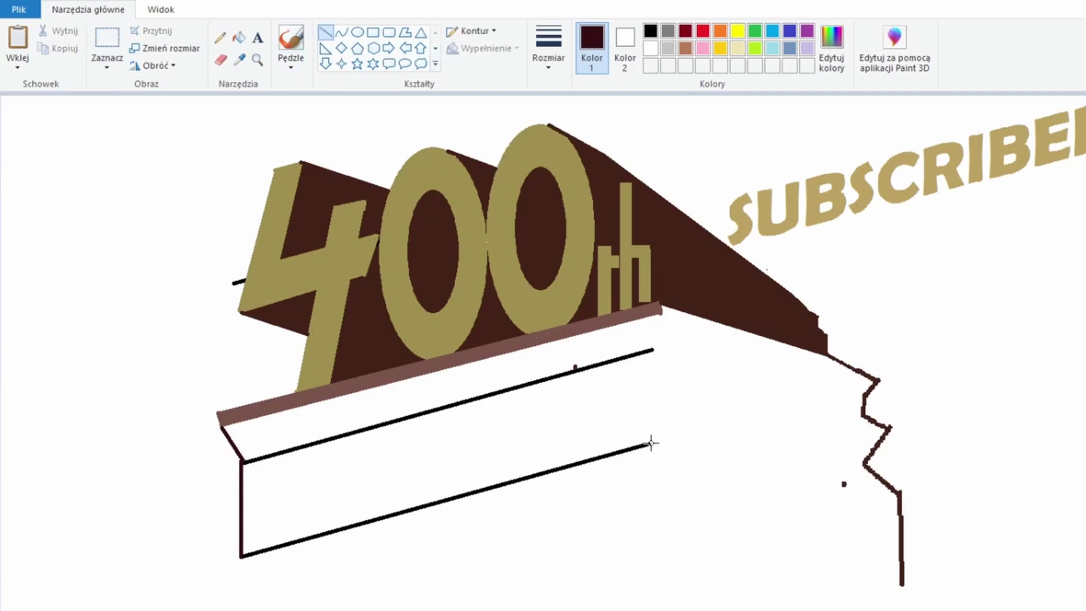
pyautogui.moveTo(652, 444)
pyautogui.mouseDown()
pyautogui.moveTo(884, 572)
pyautogui.moveTo(894, 526)
pyautogui.mouseUp()
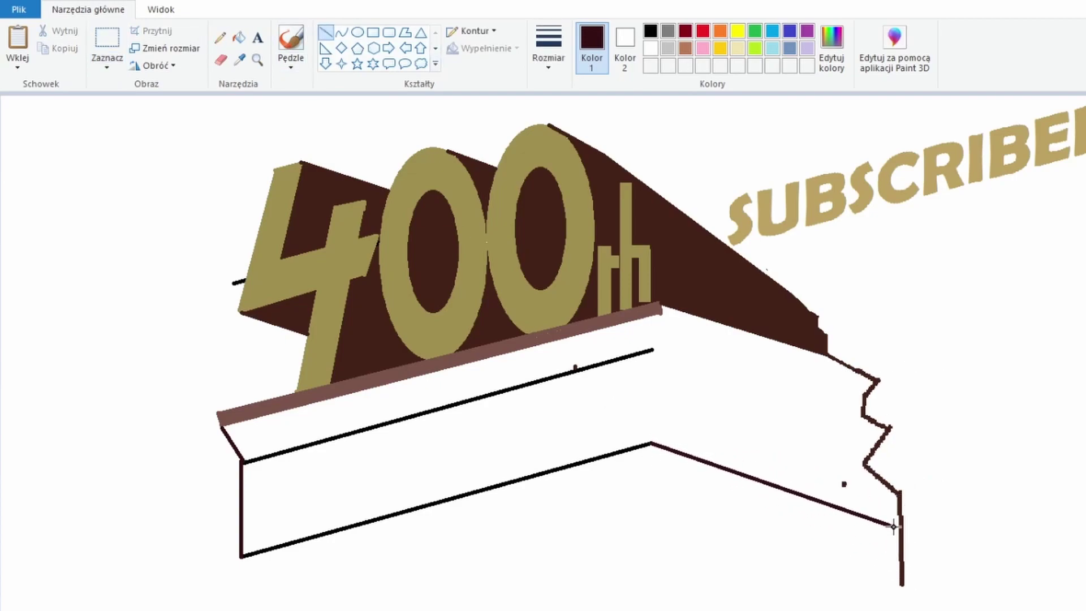
pyautogui.moveTo(894, 526); pyautogui.dragTo(900, 495)
pyautogui.click(239, 37)
pyautogui.click(718, 388)
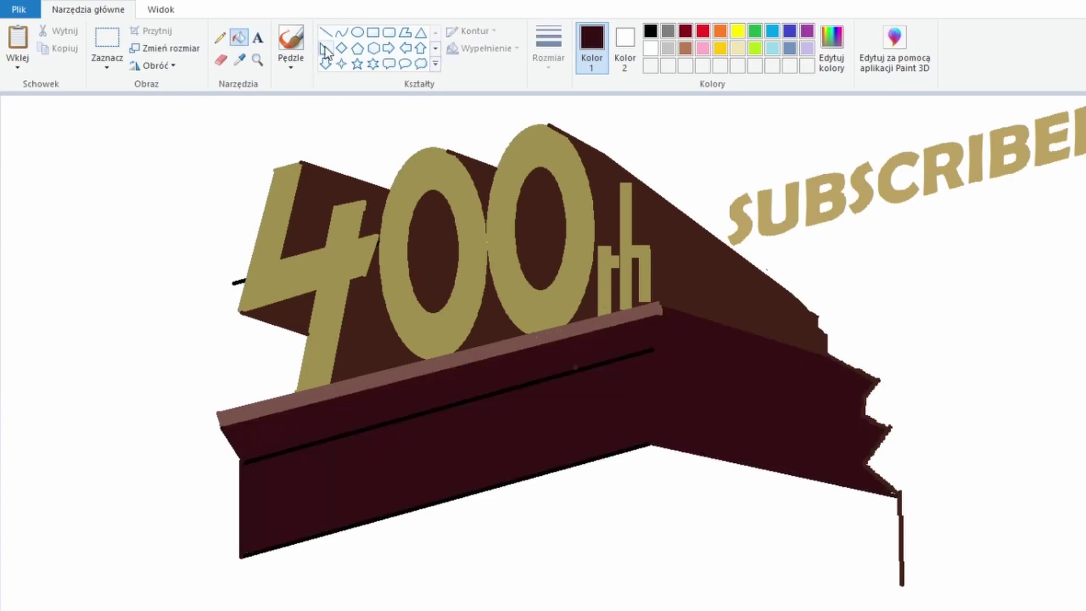
pyautogui.click(107, 67)
pyautogui.click(114, 101)
pyautogui.moveTo(729, 171)
pyautogui.mouseDown()
pyautogui.moveTo(719, 211)
pyautogui.moveTo(730, 169)
pyautogui.mouseUp()
# Step: Place SUBSCRIBER on the pedestal front and add the word SPECIAL below it
pyautogui.moveTo(796, 153); pyautogui.dragTo(354, 368)
pyautogui.click(258, 38)
pyautogui.click(643, 299)
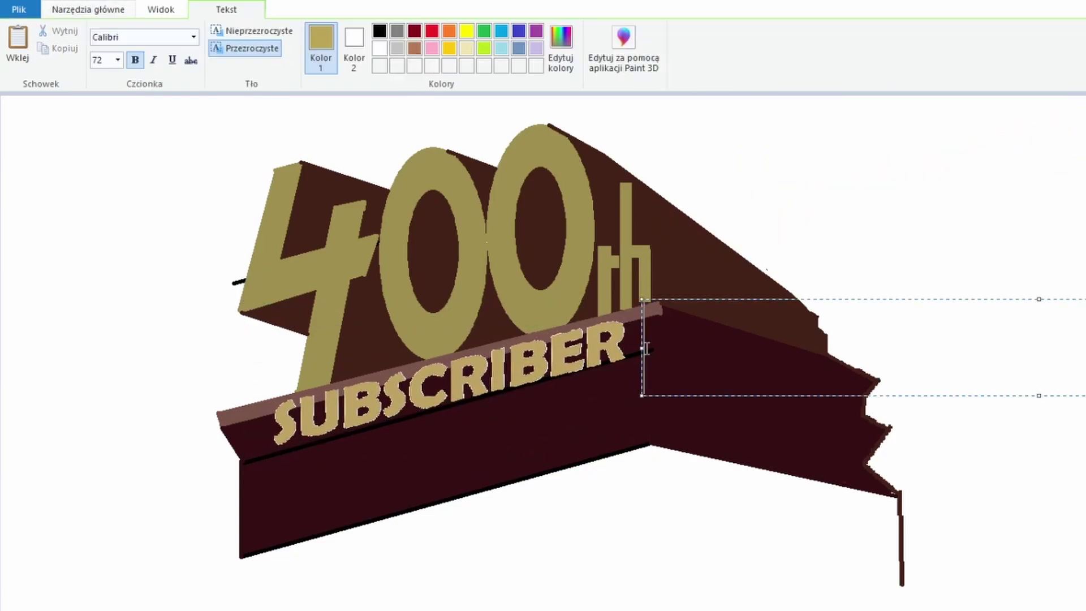
pyautogui.write('SPECIAL')
pyautogui.hotkey('ctrl', 'a')
pyautogui.moveTo(723, 300); pyautogui.dragTo(396, 400)
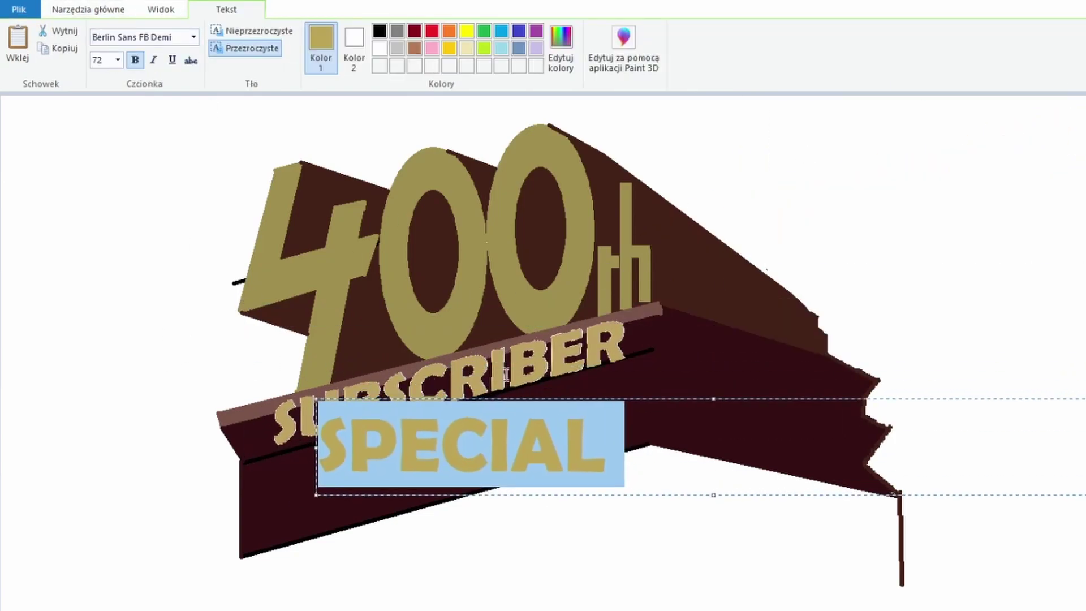
pyautogui.moveTo(566, 399); pyautogui.dragTo(722, 529)
# Step: Select SPECIAL and slant it to match the pedestal angle under SUBSCRIBER
pyautogui.click(107, 40)
pyautogui.moveTo(461, 503); pyautogui.dragTo(778, 610)
pyautogui.moveTo(456, 502); pyautogui.dragTo(778, 610)
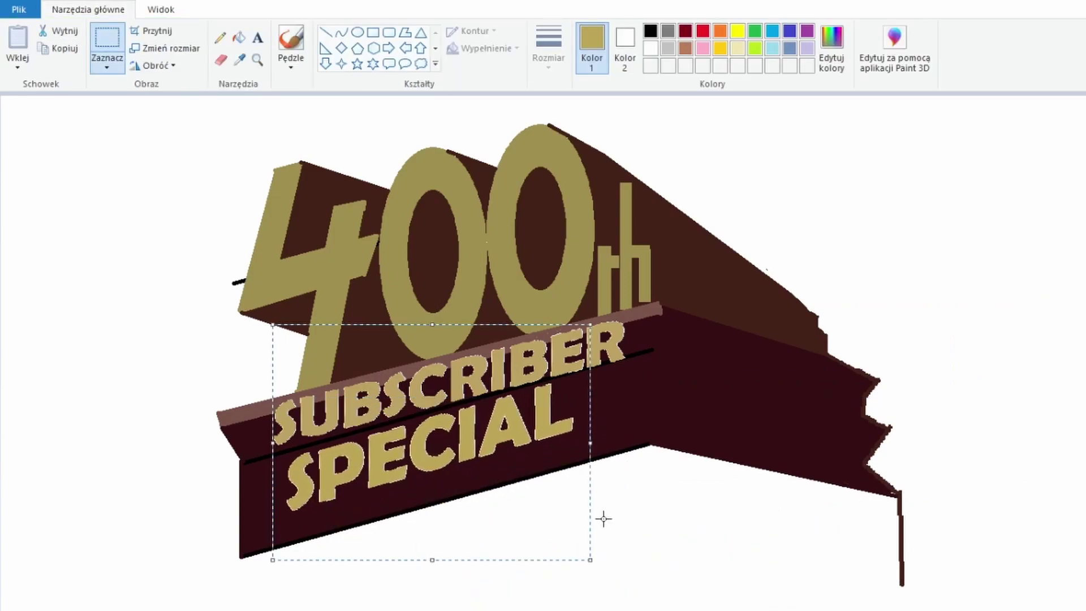
pyautogui.moveTo(602, 517); pyautogui.dragTo(534, 498)
pyautogui.click(239, 59)
# Step: Draw an orange dividing line across the h and fill SPECIAL's C, I, A and L orange
pyautogui.click(396, 227)
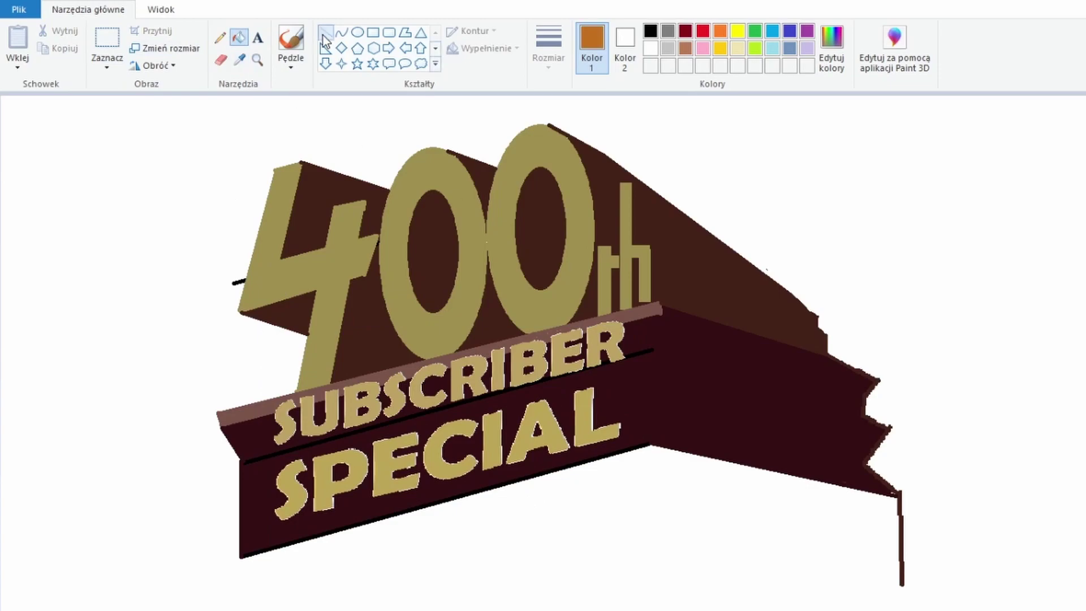
pyautogui.click(325, 32)
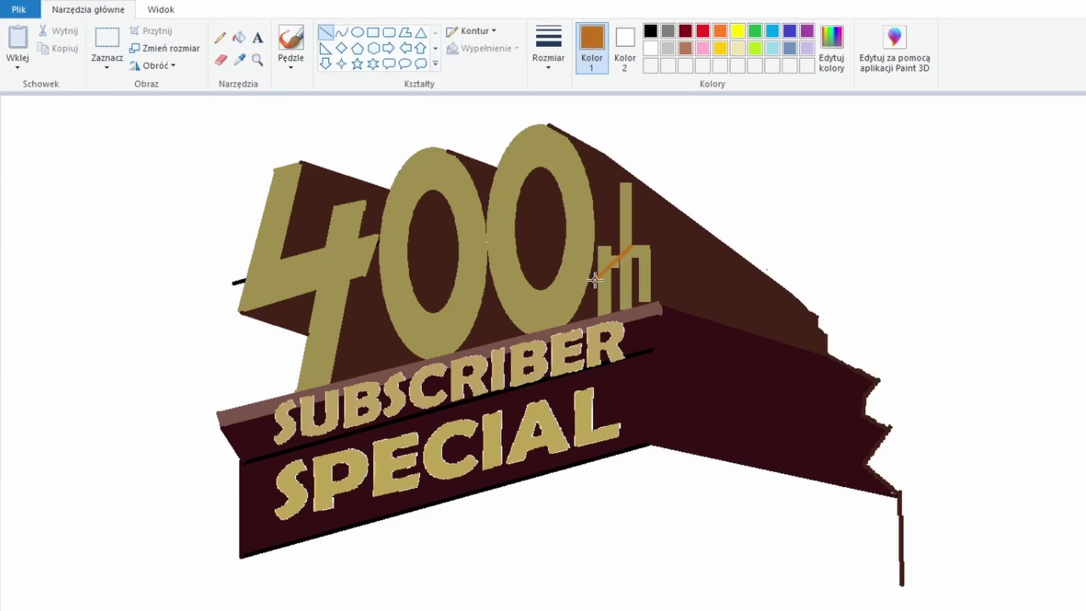
pyautogui.moveTo(599, 275); pyautogui.dragTo(598, 277)
pyautogui.click(239, 38)
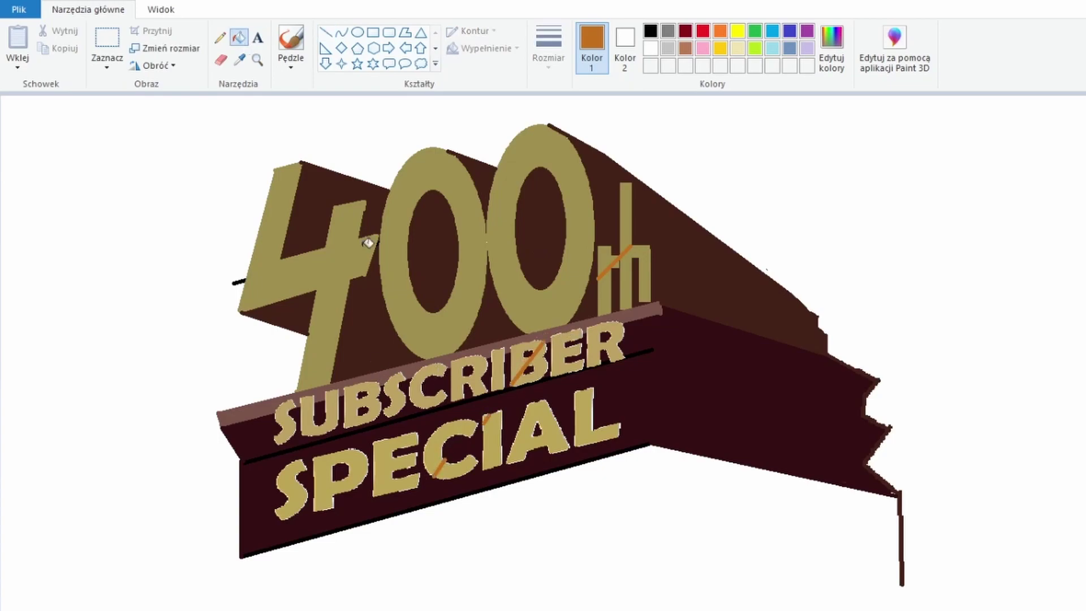
pyautogui.click(447, 468)
pyautogui.click(492, 447)
pyautogui.click(535, 444)
pyautogui.click(588, 423)
# Step: Fill the right part of the B, SUBSCRIBER's E and R, and the h's lower parts orange
pyautogui.click(535, 368)
pyautogui.click(565, 351)
pyautogui.click(604, 339)
pyautogui.click(604, 292)
pyautogui.click(639, 259)
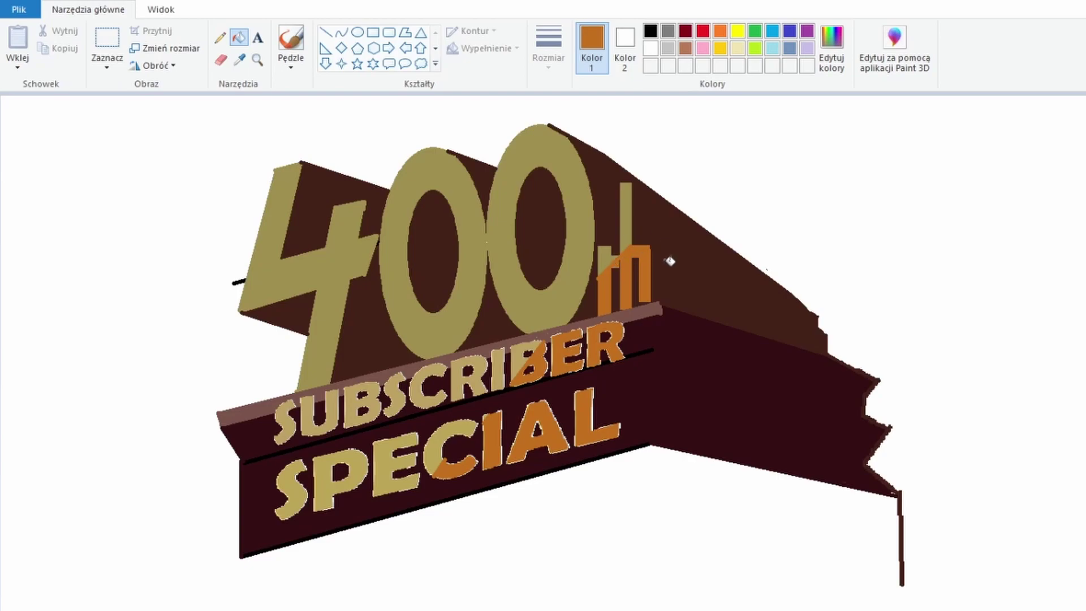
# Step: Outline an extension of the dark brown shadow to the right and fill it brown
pyautogui.click(570, 298)
pyautogui.click(428, 467)
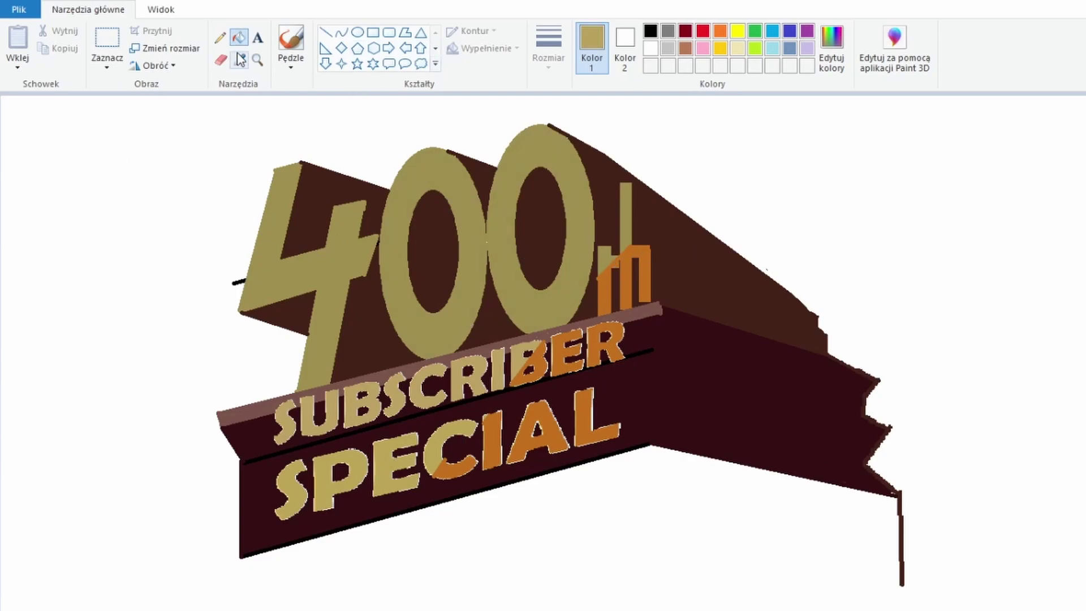
pyautogui.click(325, 32)
pyautogui.click(240, 59)
pyautogui.click(735, 261)
pyautogui.moveTo(731, 247)
pyautogui.mouseDown()
pyautogui.moveTo(823, 289)
pyautogui.moveTo(820, 312)
pyautogui.mouseUp()
pyautogui.moveTo(820, 313); pyautogui.dragTo(833, 322)
pyautogui.click(239, 37)
pyautogui.click(786, 277)
# Step: Draw a line along the shadow's top edge and fill the white sliver there brown
pyautogui.click(832, 334)
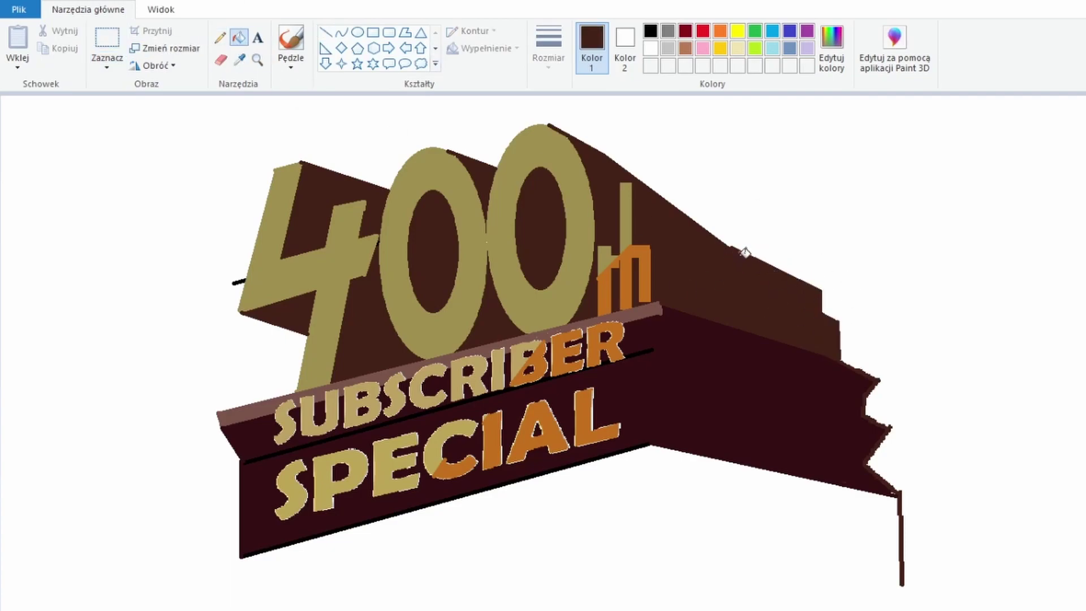
pyautogui.click(326, 33)
pyautogui.moveTo(571, 134); pyautogui.dragTo(819, 287)
pyautogui.click(239, 38)
pyautogui.click(645, 190)
# Step: Erase the black stub left of the 4 and sample the pedestal front's maroon
pyautogui.press('p')
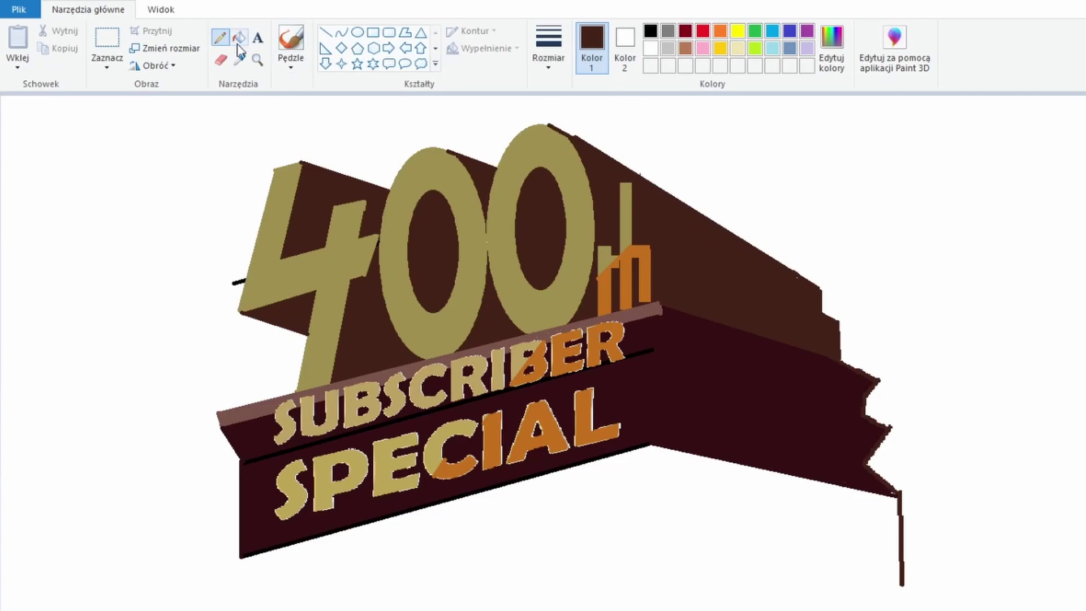
pyautogui.click(221, 59)
pyautogui.moveTo(242, 281); pyautogui.dragTo(233, 292)
pyautogui.click(239, 37)
pyautogui.click(240, 59)
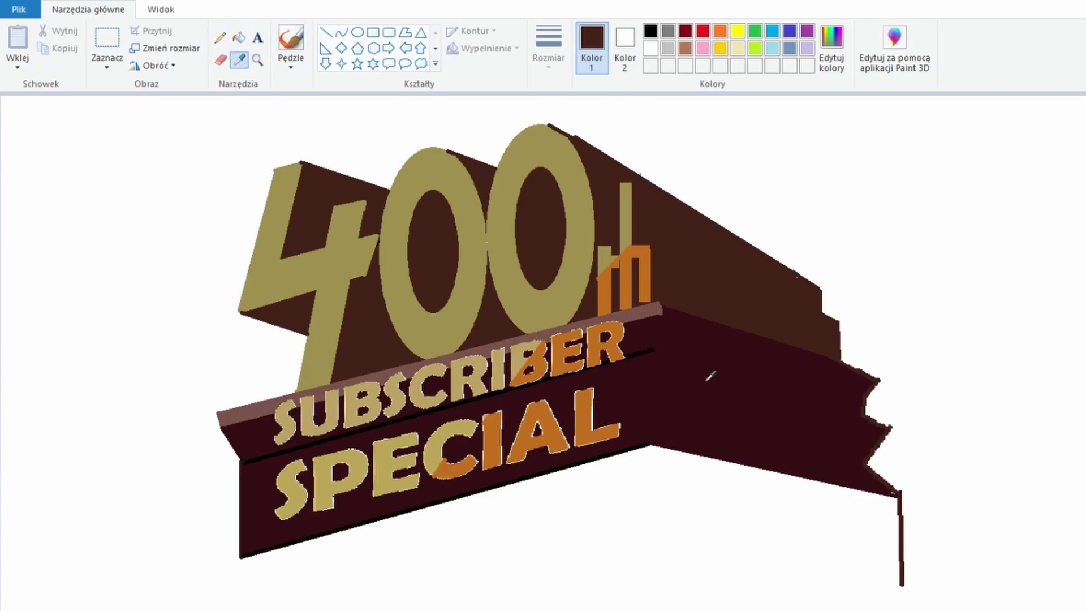
pyautogui.click(643, 347)
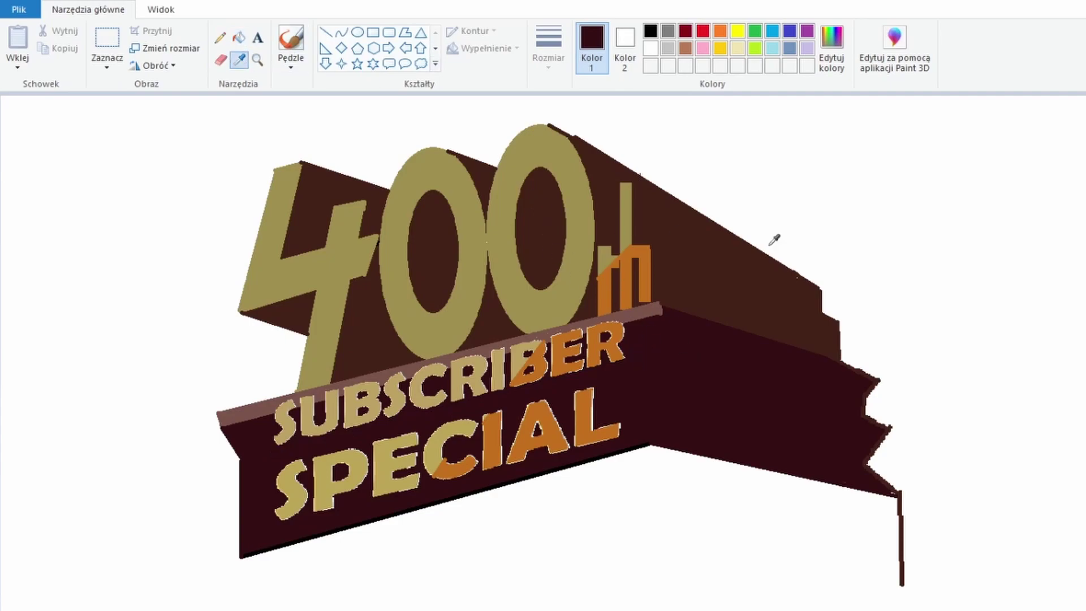
pyautogui.click(341, 32)
# Step: Draw curved dark inner edges down inside both zeros
pyautogui.moveTo(439, 194); pyautogui.dragTo(436, 313)
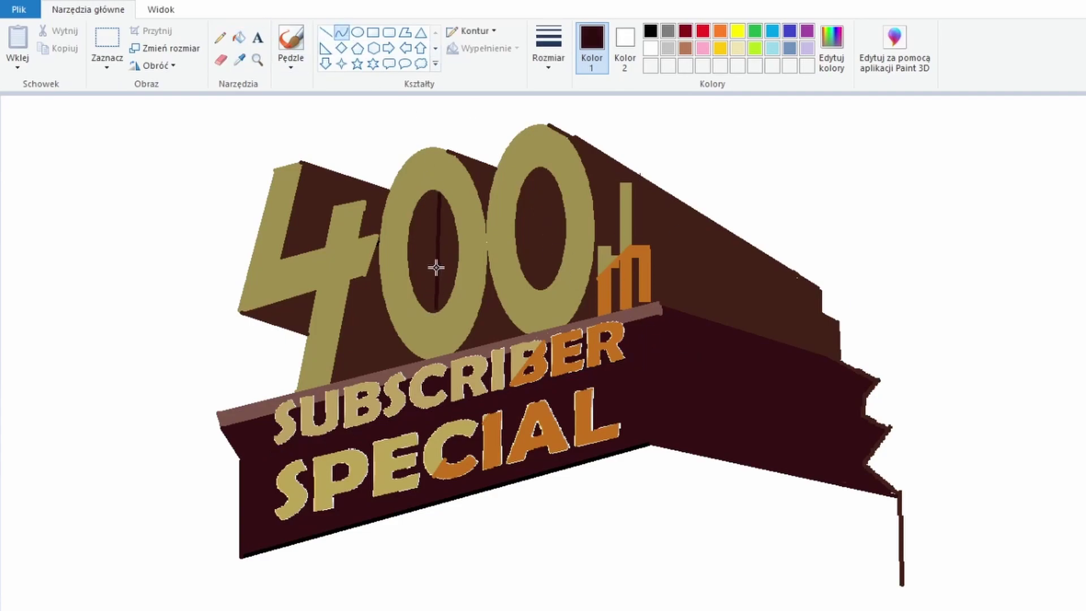
pyautogui.moveTo(436, 254); pyautogui.dragTo(431, 254)
pyautogui.moveTo(544, 169); pyautogui.dragTo(548, 289)
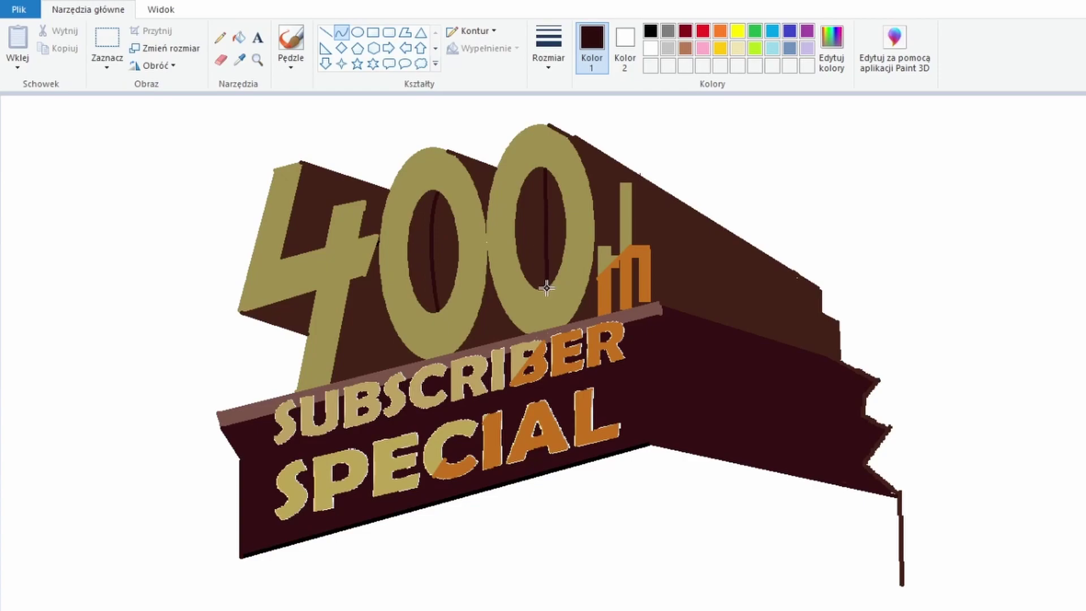
pyautogui.moveTo(543, 226); pyautogui.dragTo(538, 226)
# Step: Add short dark edge lines between the 4 and 0 and beside the 4
pyautogui.click(326, 33)
pyautogui.moveTo(338, 340)
pyautogui.mouseDown()
pyautogui.moveTo(389, 340)
pyautogui.moveTo(384, 356)
pyautogui.mouseUp()
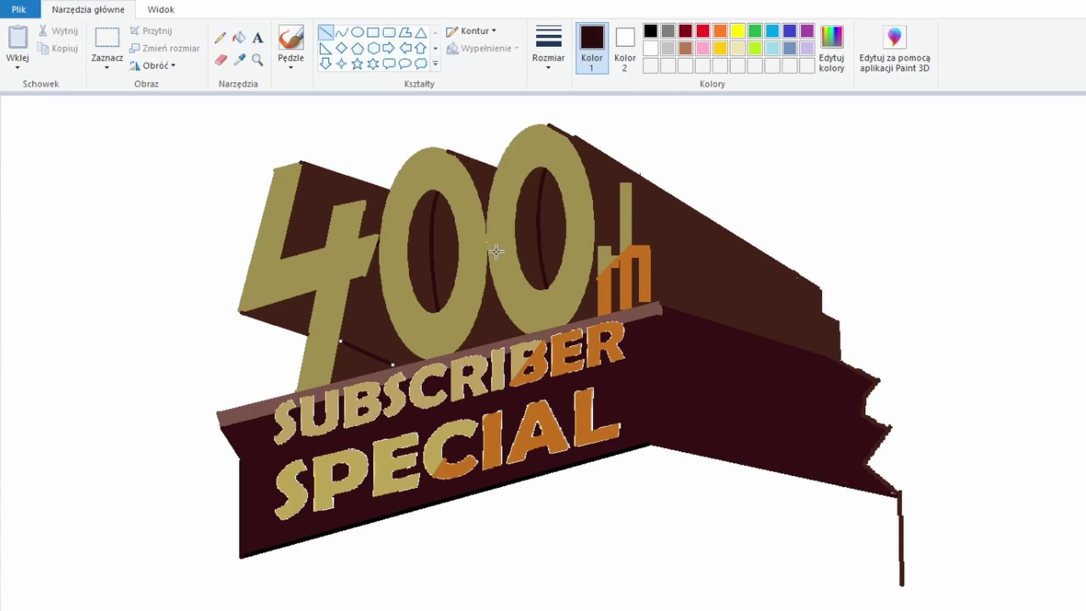
pyautogui.click(221, 37)
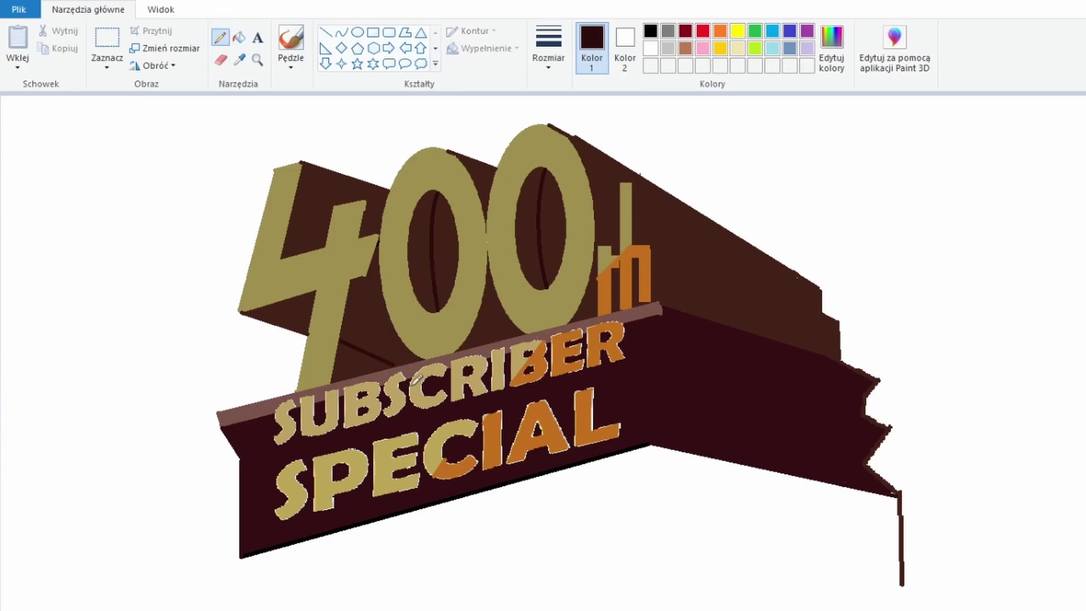
pyautogui.click(326, 33)
pyautogui.moveTo(353, 282); pyautogui.dragTo(383, 300)
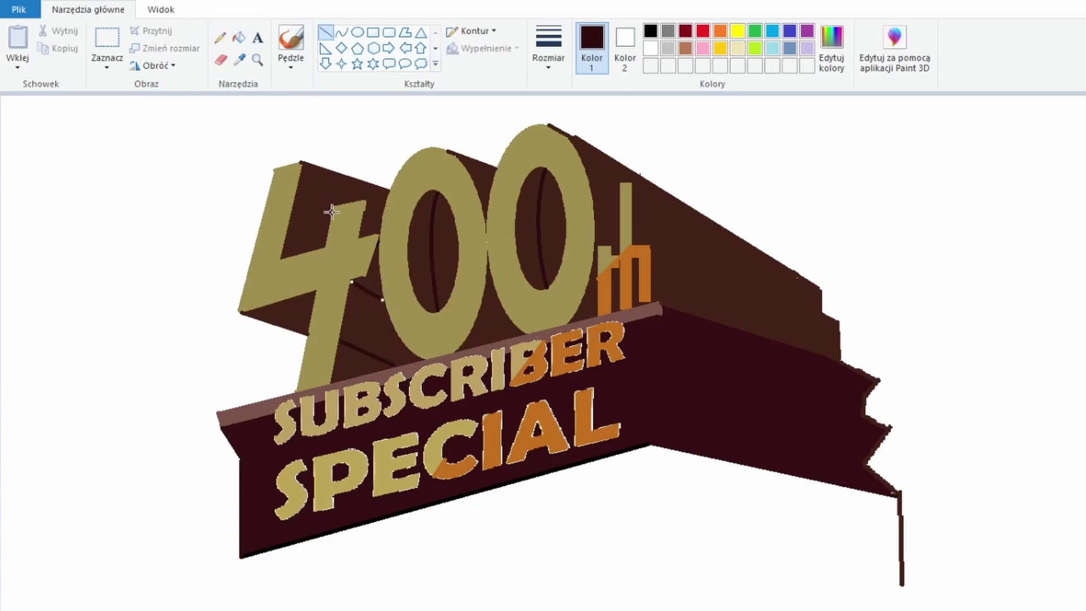
# Step: Darken the shadow inside both zeros and behind the digits
pyautogui.click(238, 37)
pyautogui.click(374, 322)
pyautogui.click(440, 249)
pyautogui.click(553, 220)
# Step: Draw two parallel ridge lines across the top shadow
pyautogui.click(326, 33)
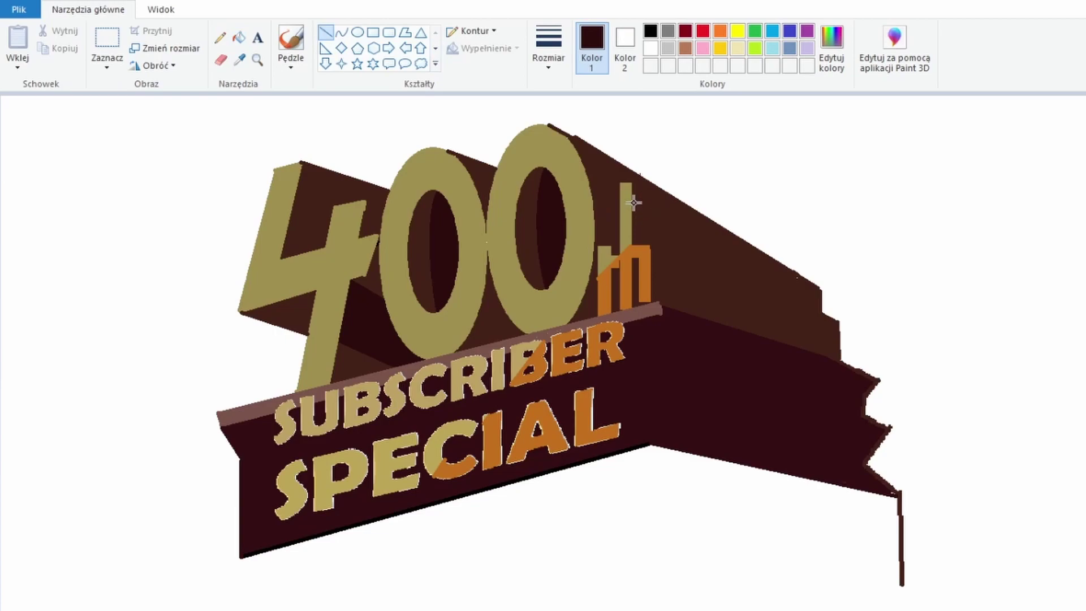
pyautogui.moveTo(631, 208)
pyautogui.mouseDown()
pyautogui.moveTo(739, 254)
pyautogui.moveTo(826, 314)
pyautogui.mouseUp()
pyautogui.moveTo(651, 284); pyautogui.dragTo(839, 350)
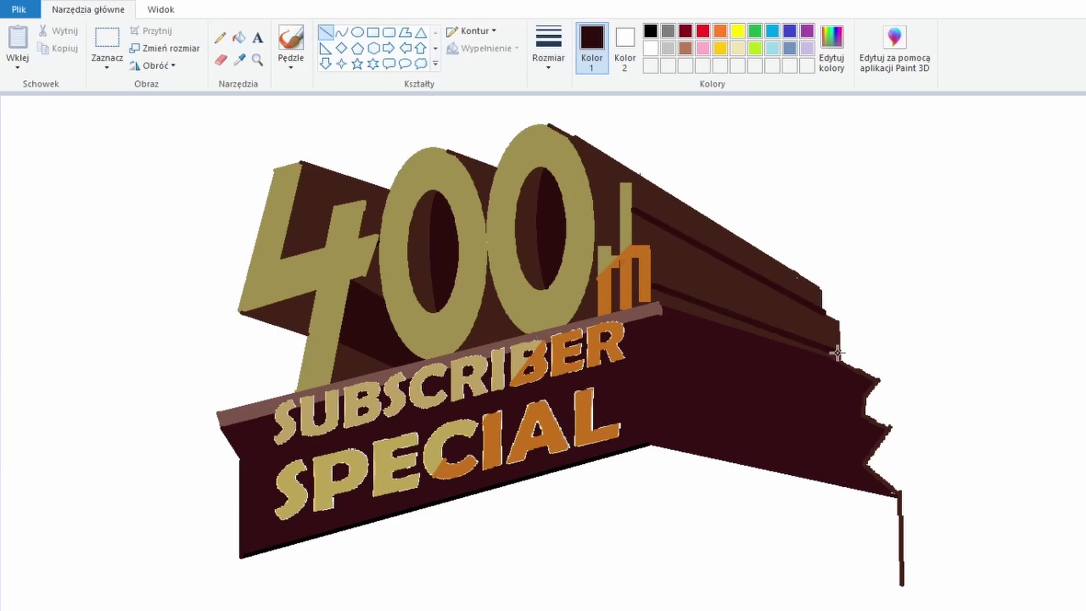
pyautogui.click(685, 48)
pyautogui.click(239, 37)
# Step: Fill the thin ribbon band light brown and draw darker brown lines along its right side
pyautogui.click(396, 371)
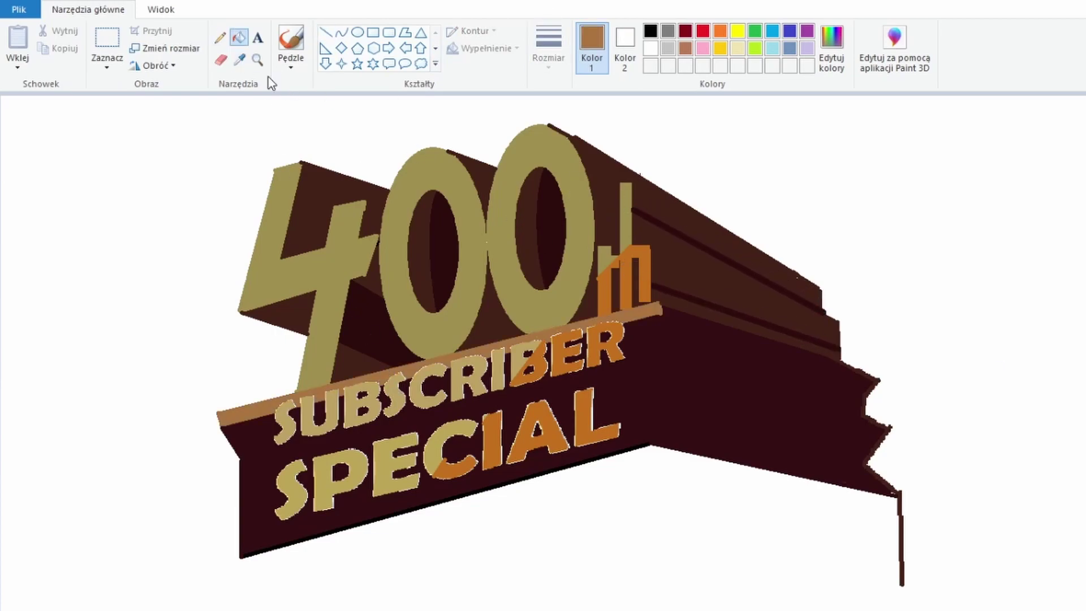
pyautogui.click(645, 316)
pyautogui.click(326, 33)
pyautogui.moveTo(662, 309)
pyautogui.mouseDown()
pyautogui.moveTo(880, 380)
pyautogui.moveTo(642, 320)
pyautogui.mouseUp()
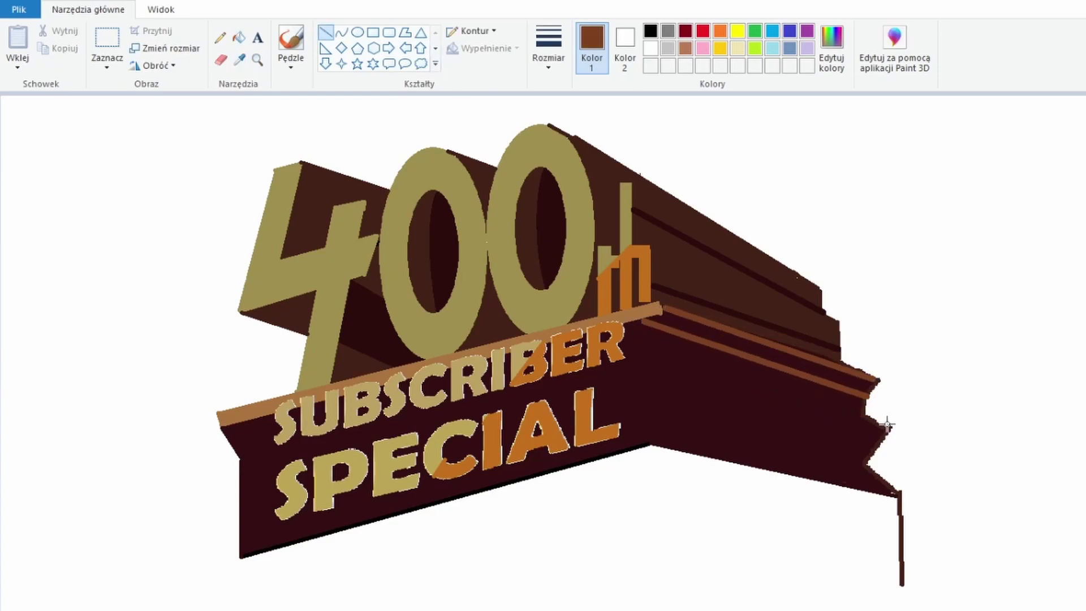
pyautogui.moveTo(888, 425); pyautogui.dragTo(622, 359)
# Step: Draw a light-brown line under SUBSCRIBER and fill the band beneath it light brown
pyautogui.click(240, 59)
pyautogui.click(232, 416)
pyautogui.moveTo(244, 452)
pyautogui.mouseDown()
pyautogui.moveTo(623, 362)
pyautogui.moveTo(243, 465)
pyautogui.mouseUp()
pyautogui.click(239, 37)
pyautogui.click(381, 412)
pyautogui.hotkey('ctrl', 'z')
pyautogui.click(220, 38)
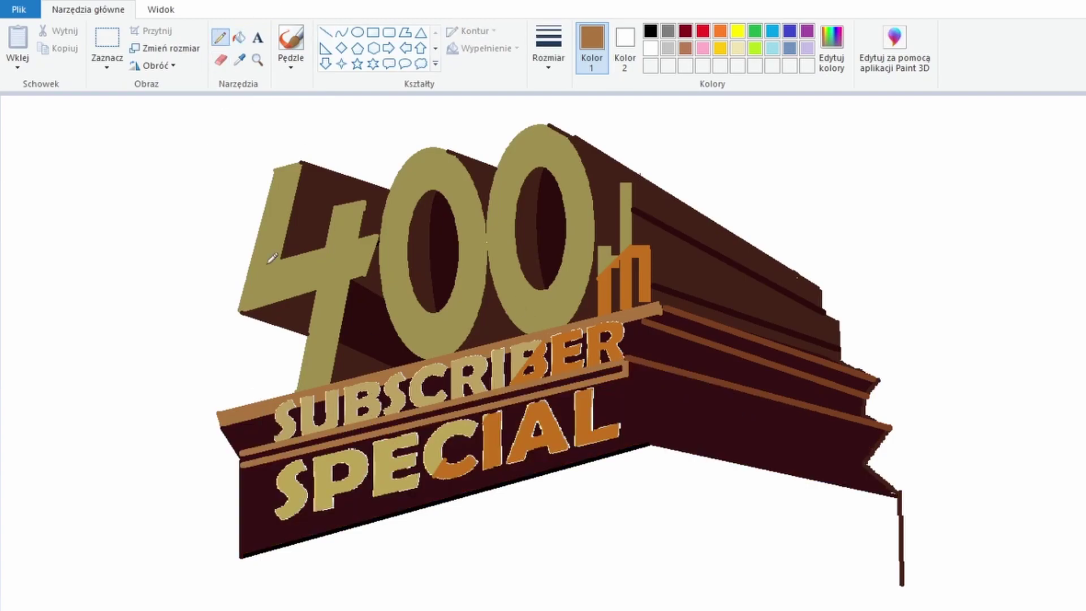
pyautogui.click(238, 37)
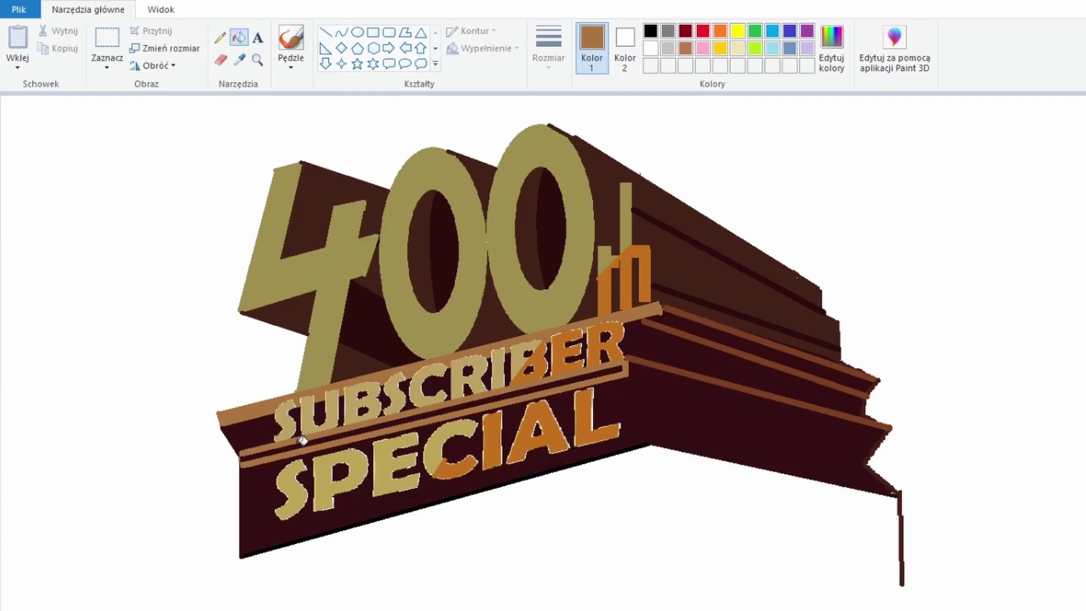
pyautogui.click(430, 412)
# Step: Draw brown lines to the right ribbon's edge and along the ribbon's bottom edge
pyautogui.click(240, 59)
pyautogui.click(634, 362)
pyautogui.click(325, 33)
pyautogui.moveTo(629, 377); pyautogui.dragTo(879, 380)
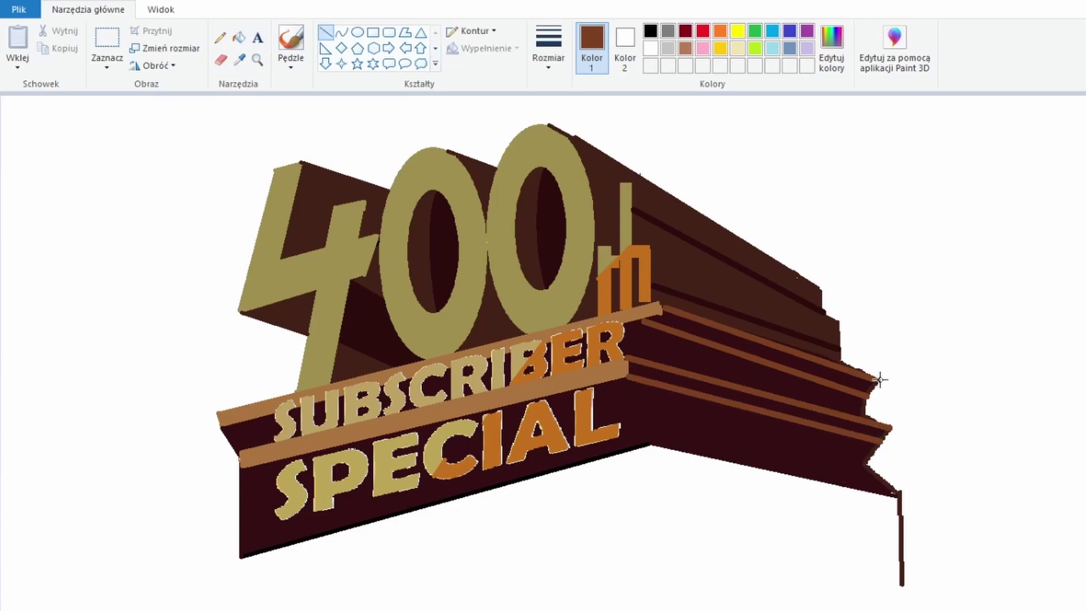
pyautogui.moveTo(242, 557)
pyautogui.mouseDown()
pyautogui.moveTo(648, 446)
pyautogui.moveTo(899, 496)
pyautogui.mouseUp()
# Step: Outline the lower base block in sampled rust brown
pyautogui.click(239, 60)
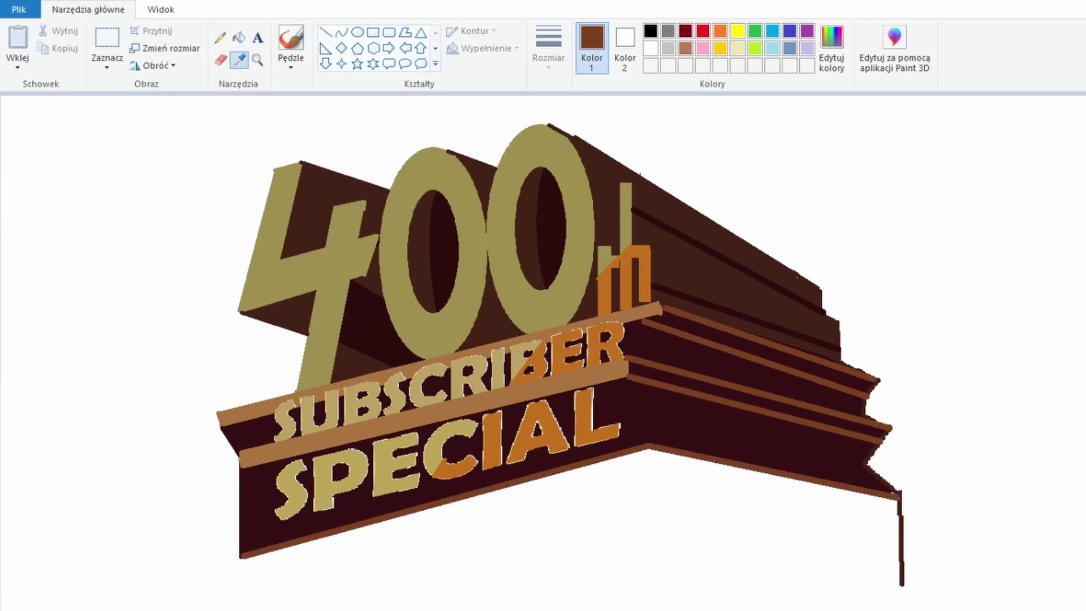
pyautogui.click(243, 556)
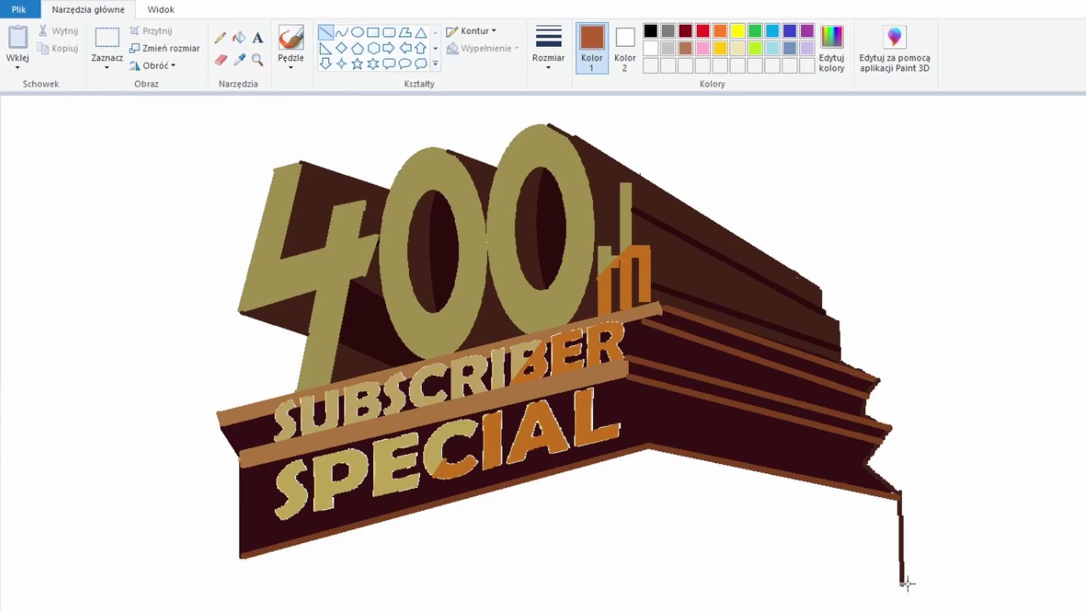
pyautogui.moveTo(648, 450)
pyautogui.mouseDown()
pyautogui.moveTo(648, 572)
pyautogui.moveTo(241, 572)
pyautogui.moveTo(241, 557)
pyautogui.mouseUp()
# Step: Fill the lower front block rust brown, draw the base's bottom edge, and fill the lower right dark brown
pyautogui.click(239, 37)
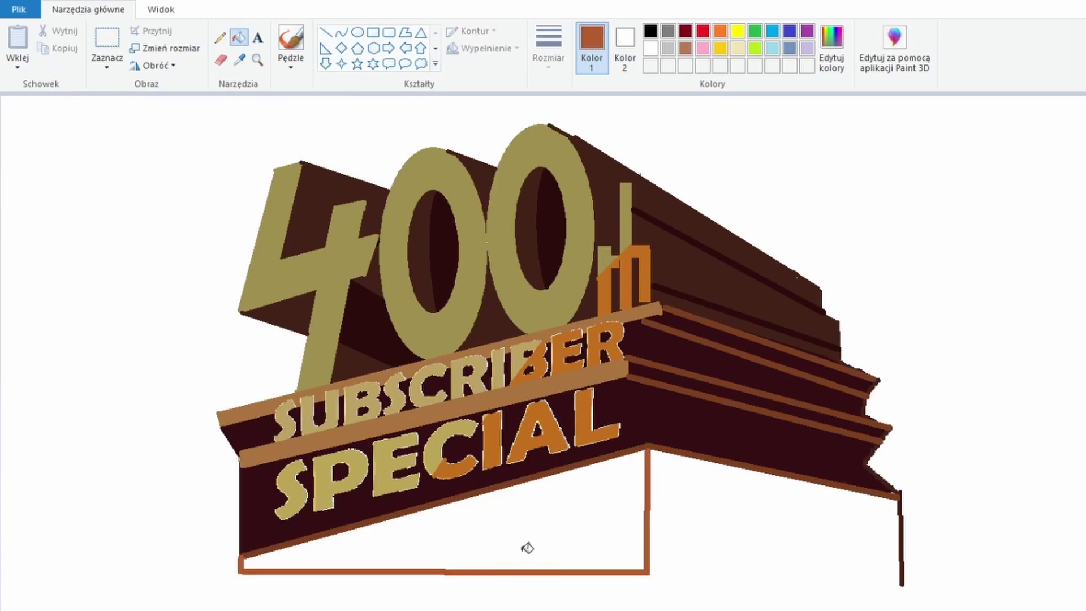
pyautogui.click(527, 548)
pyautogui.click(239, 60)
pyautogui.click(339, 198)
pyautogui.click(325, 33)
pyautogui.moveTo(648, 571); pyautogui.dragTo(901, 573)
pyautogui.click(776, 509)
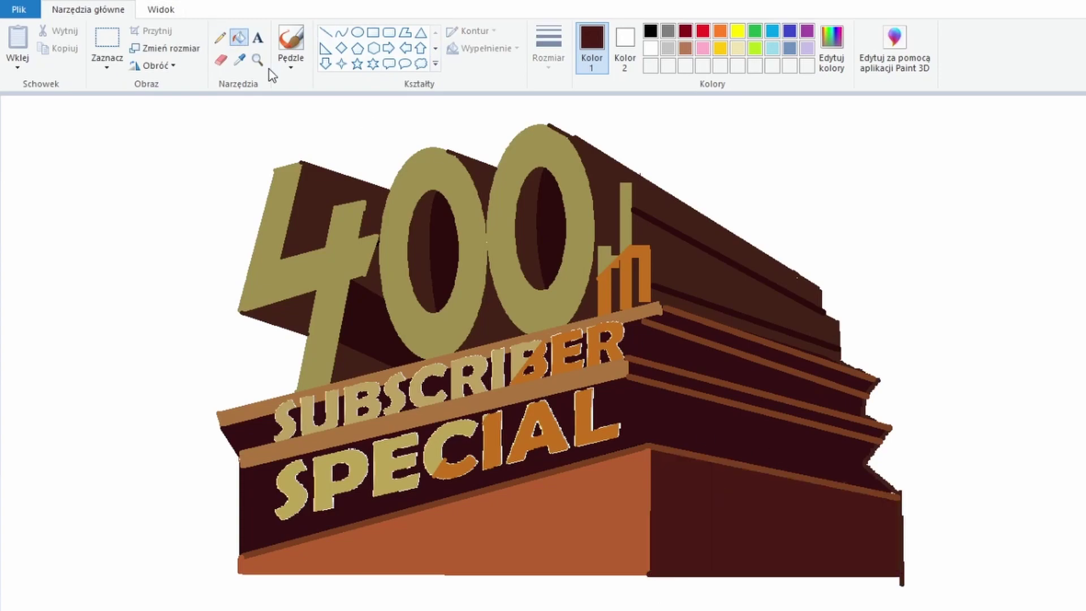
# Step: Draw two dark red arches on the base and fill them red
pyautogui.click(221, 59)
pyautogui.click(686, 31)
pyautogui.click(341, 32)
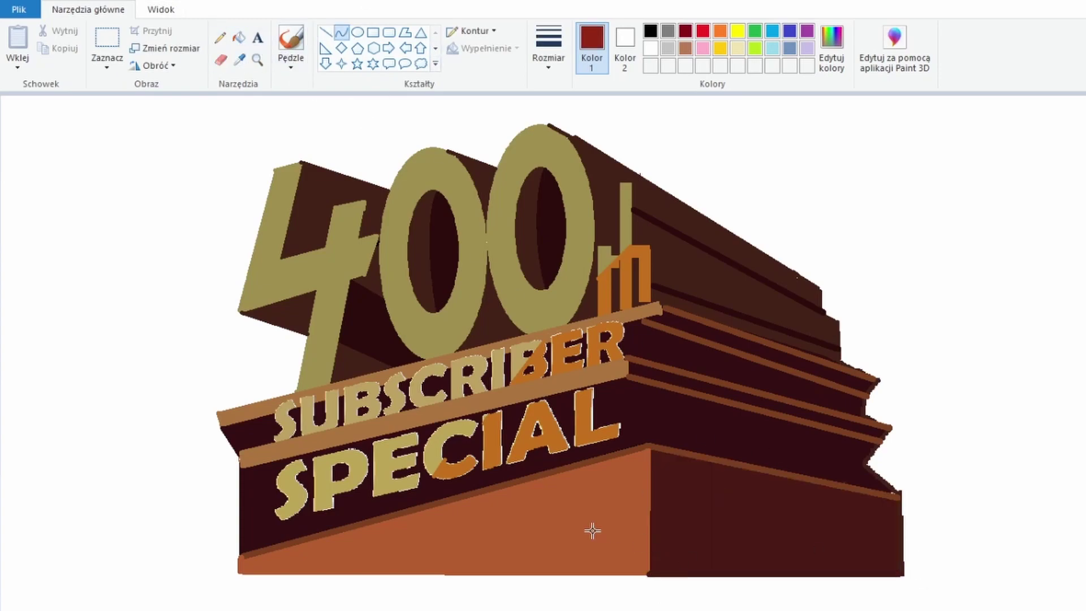
pyautogui.moveTo(605, 548); pyautogui.dragTo(650, 517)
pyautogui.click(325, 33)
pyautogui.moveTo(637, 523); pyautogui.dragTo(633, 561)
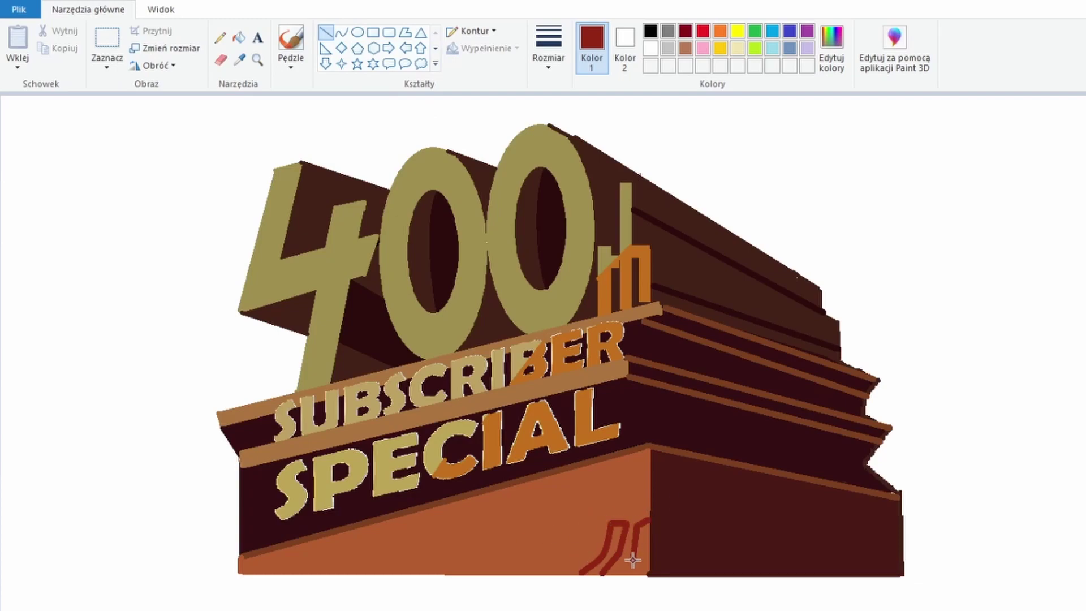
pyautogui.click(238, 37)
pyautogui.click(605, 546)
pyautogui.click(642, 546)
# Step: Fill the gap between the red arches dark brown
pyautogui.click(239, 58)
pyautogui.click(735, 538)
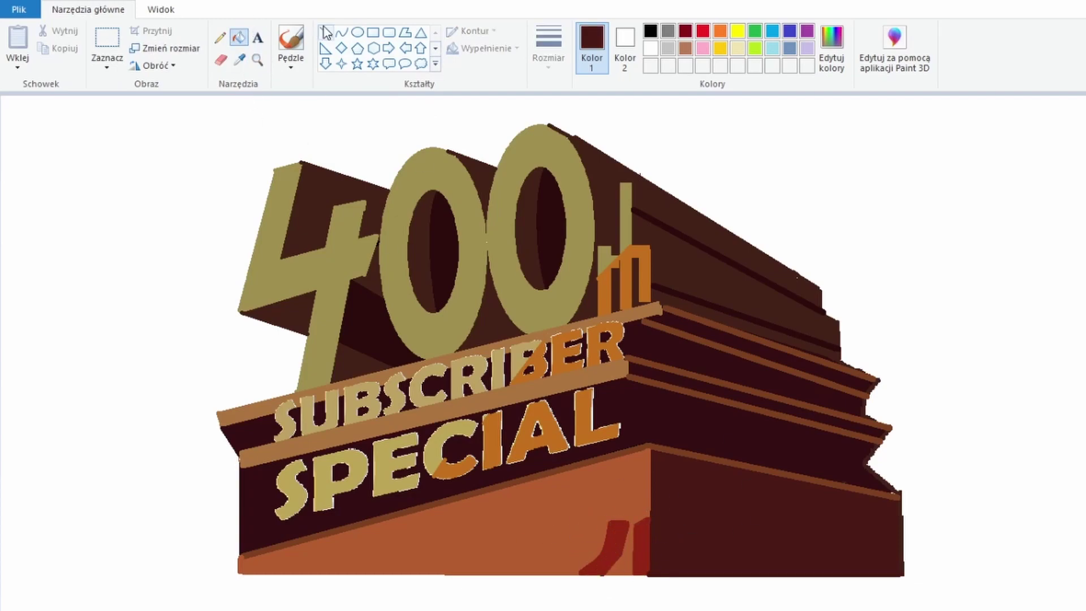
pyautogui.click(326, 32)
pyautogui.click(238, 37)
pyautogui.click(627, 543)
# Step: Outline a box at the pedestal's lower right and fill it orange
pyautogui.click(239, 59)
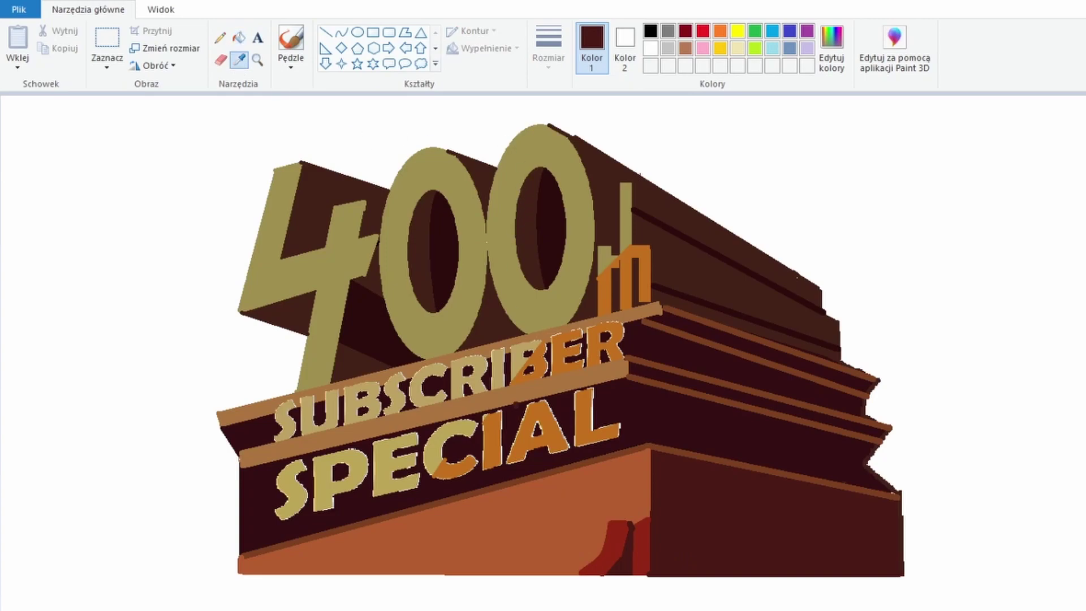
pyautogui.click(430, 532)
pyautogui.click(326, 32)
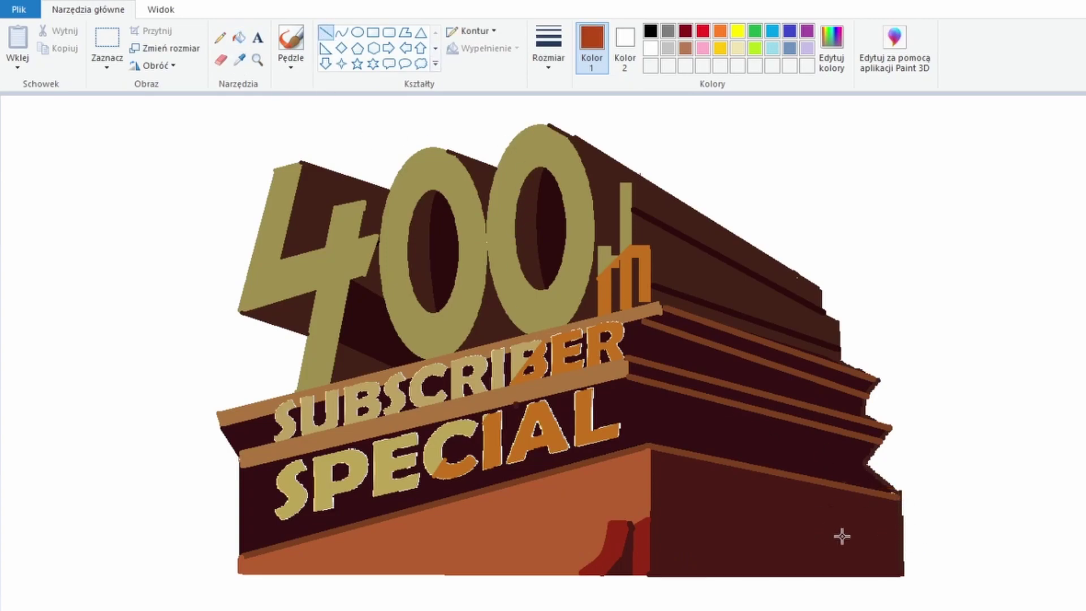
pyautogui.moveTo(804, 573); pyautogui.dragTo(774, 583)
pyautogui.moveTo(774, 523)
pyautogui.mouseDown()
pyautogui.moveTo(868, 499)
pyautogui.moveTo(899, 516)
pyautogui.mouseUp()
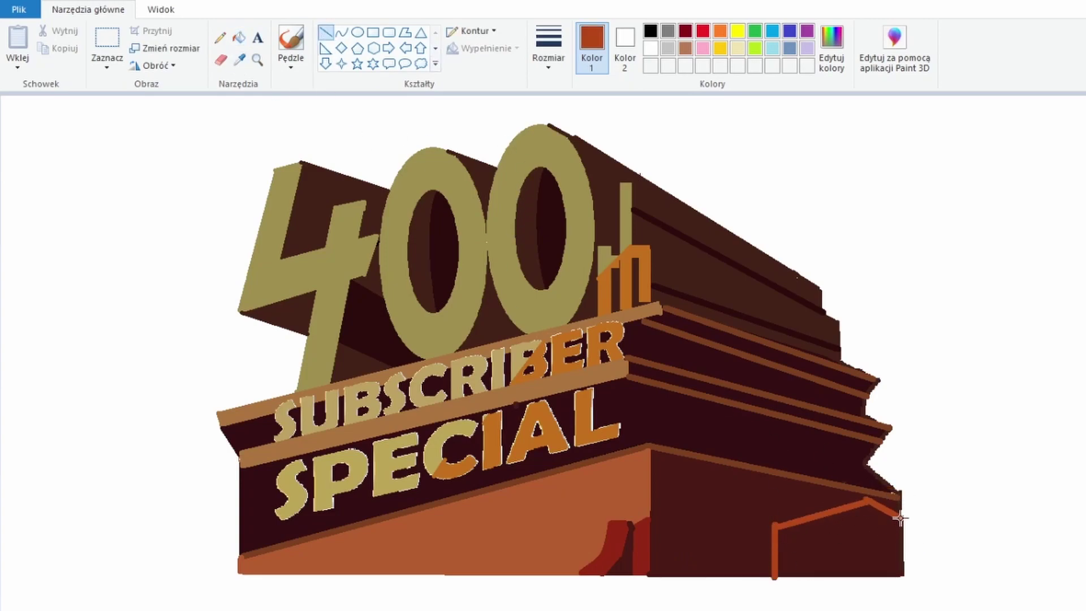
pyautogui.click(239, 37)
pyautogui.click(834, 540)
# Step: Divide the lower-right box with a vertical line and fill its right side dark brown
pyautogui.click(221, 60)
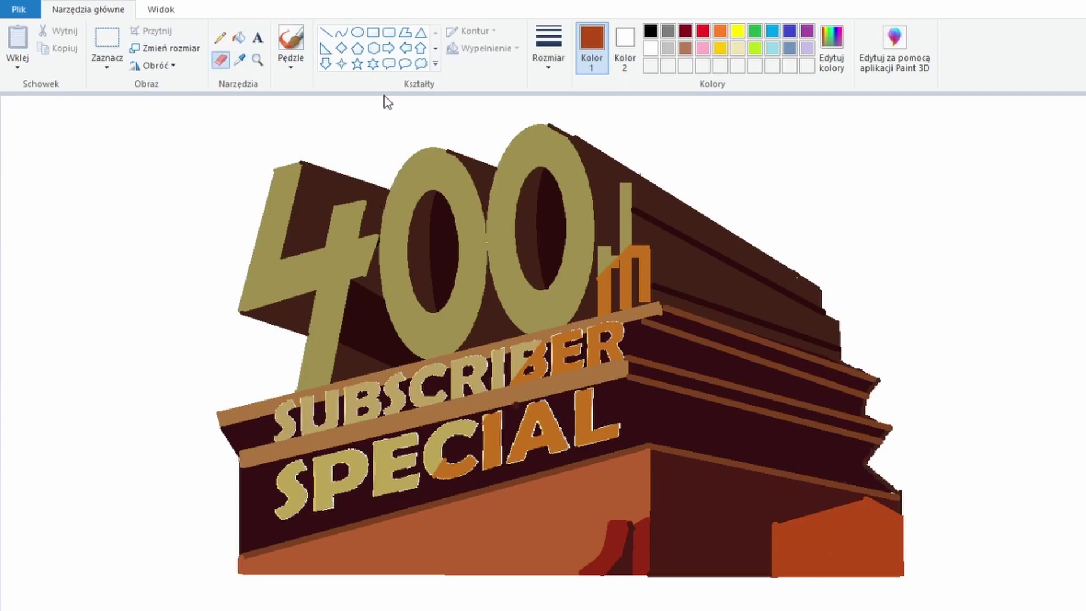
pyautogui.click(240, 60)
pyautogui.click(869, 478)
pyautogui.click(325, 31)
pyautogui.moveTo(866, 498); pyautogui.dragTo(867, 577)
pyautogui.click(239, 37)
pyautogui.click(885, 538)
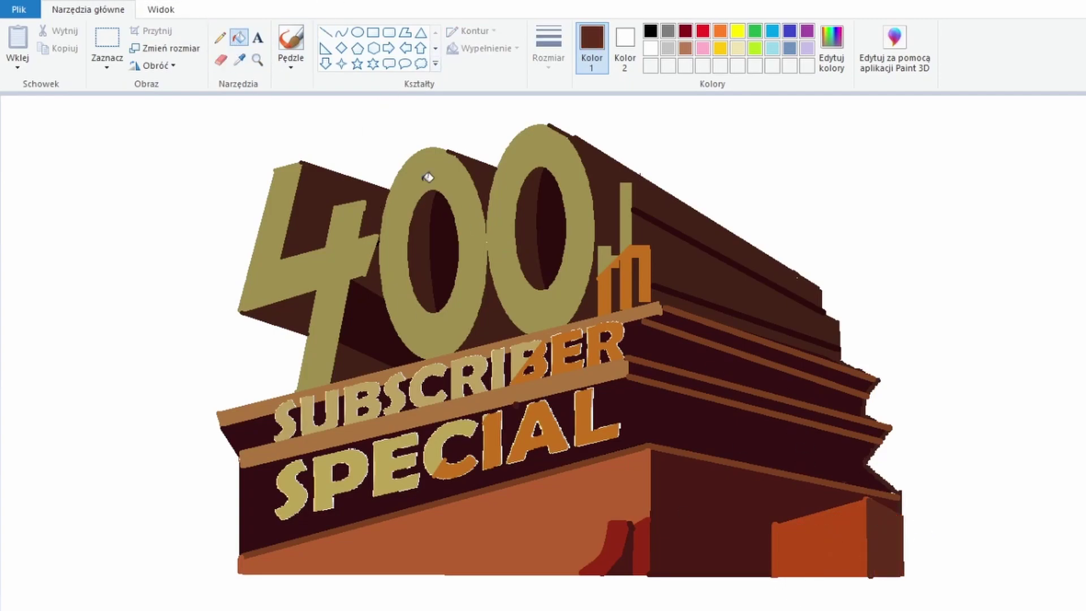
# Step: Outline a box at the lower left and fill it dark red
pyautogui.click(240, 59)
pyautogui.click(620, 543)
pyautogui.click(325, 32)
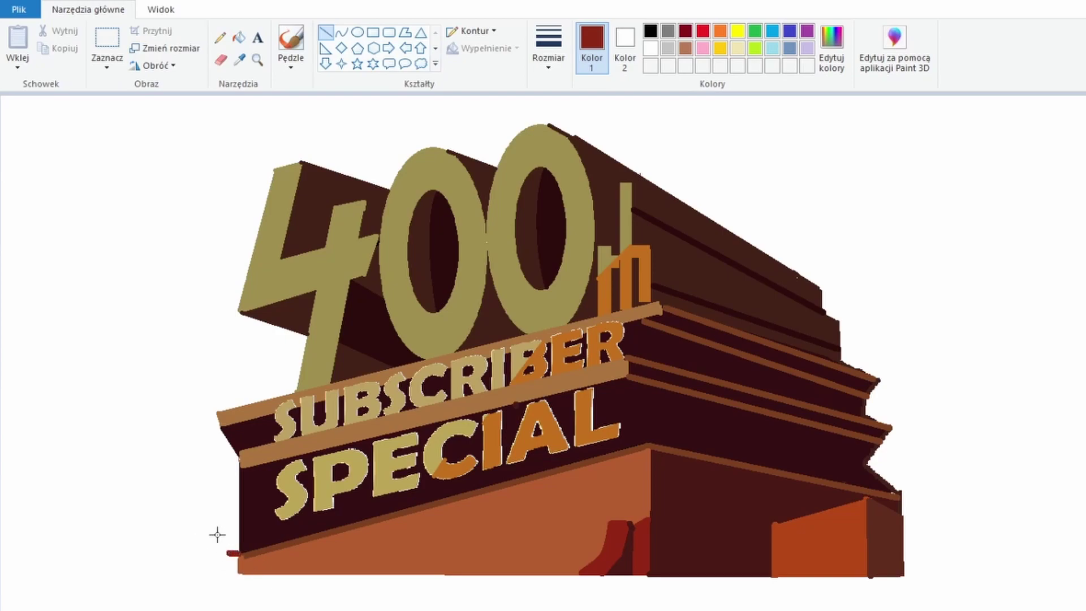
pyautogui.moveTo(228, 516); pyautogui.dragTo(203, 501)
pyautogui.moveTo(204, 500); pyautogui.dragTo(136, 520)
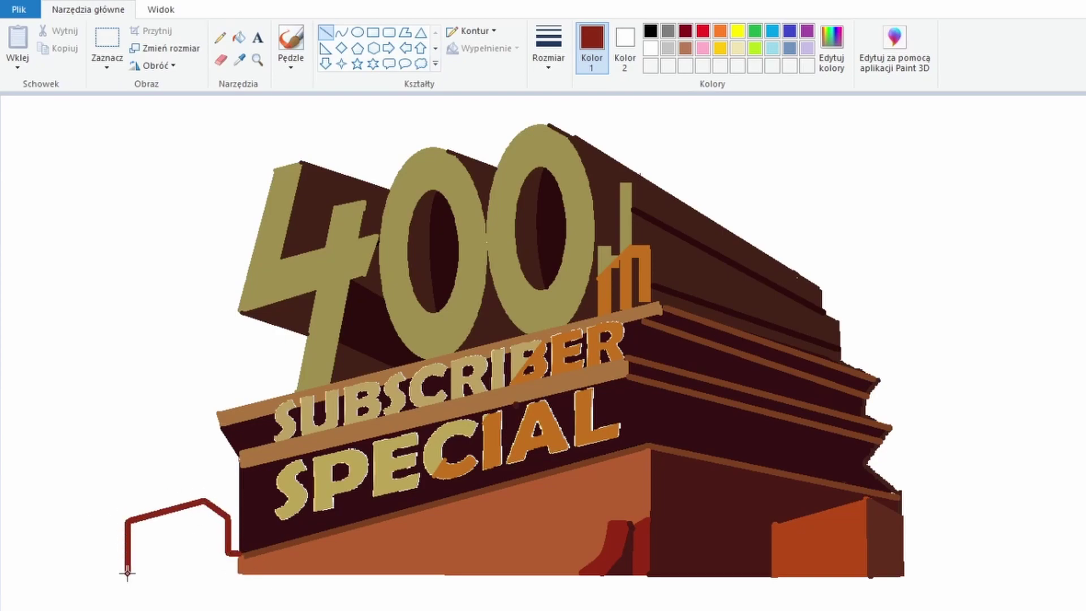
pyautogui.moveTo(128, 573); pyautogui.dragTo(238, 573)
pyautogui.click(239, 38)
pyautogui.click(170, 543)
# Step: Add an orange-brown side strip to the lower-left box, then fill the background dark blue
pyautogui.click(239, 60)
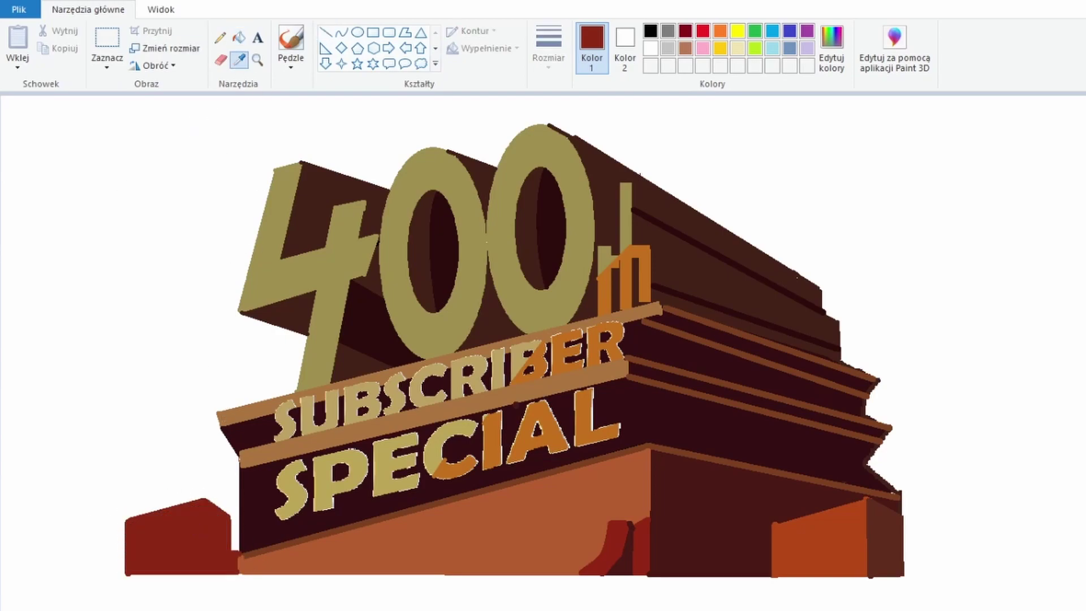
pyautogui.click(396, 532)
pyautogui.click(325, 32)
pyautogui.moveTo(203, 547); pyautogui.dragTo(203, 573)
pyautogui.click(220, 38)
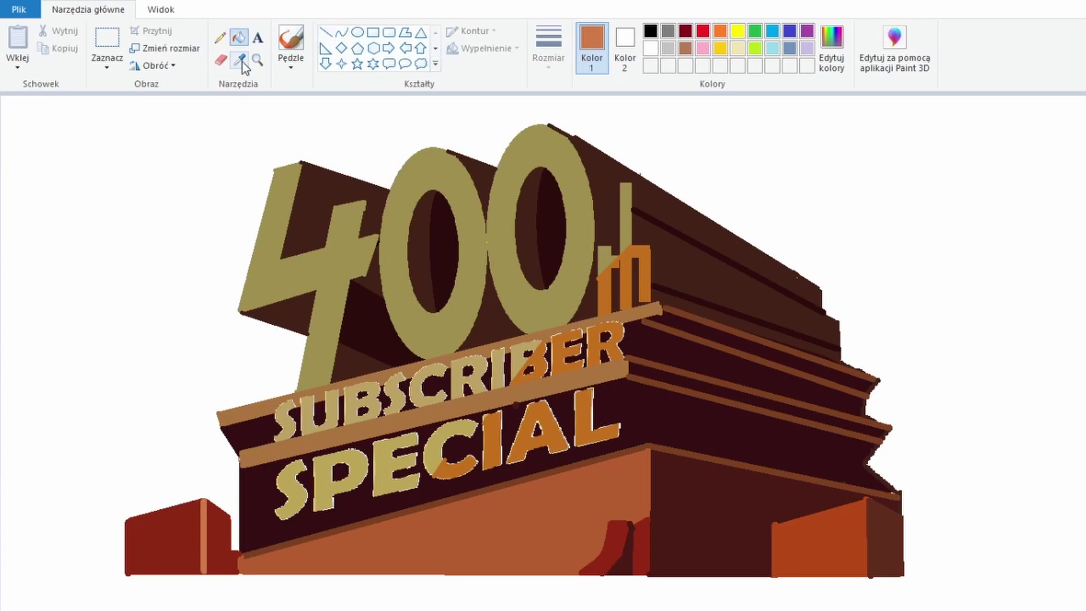
pyautogui.click(239, 37)
pyautogui.click(218, 538)
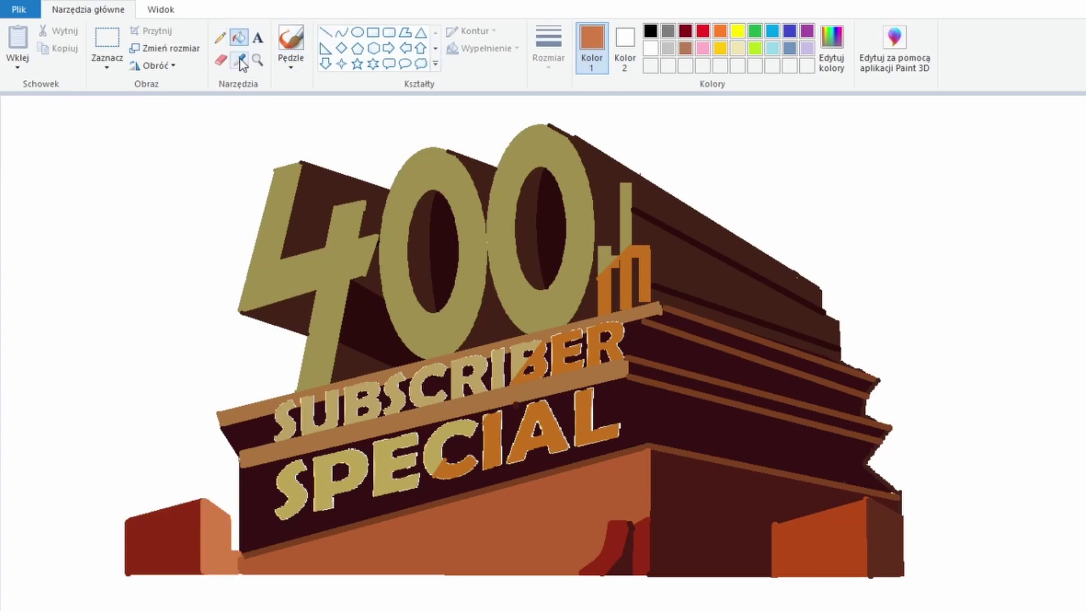
pyautogui.click(220, 111)
# Step: Outline searchlight beams rising from the left and right blocks and fill them light blue
pyautogui.click(326, 32)
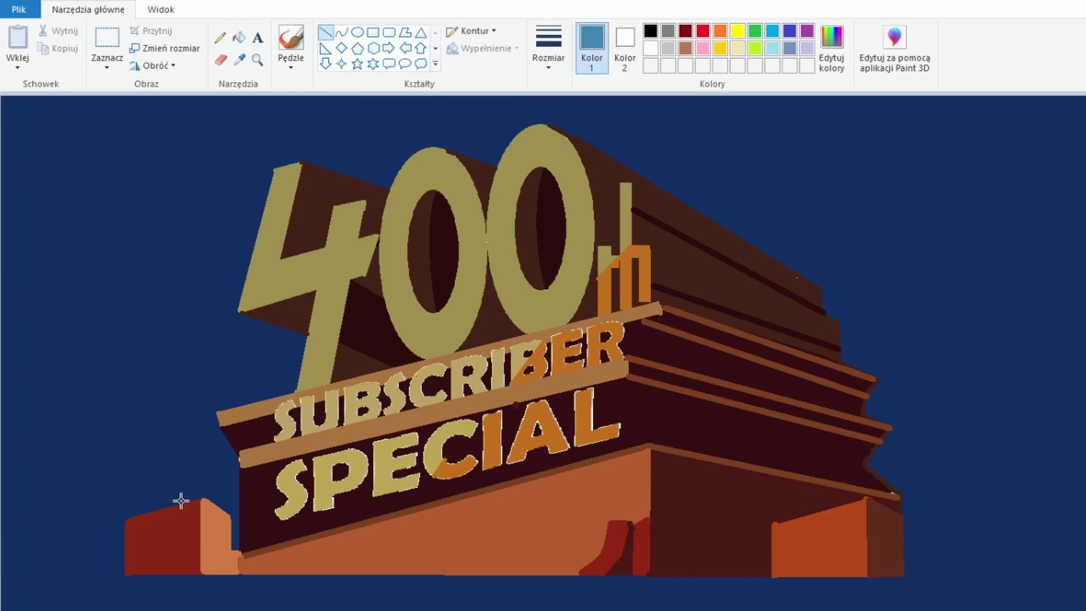
pyautogui.moveTo(136, 517)
pyautogui.mouseDown()
pyautogui.moveTo(73, 96)
pyautogui.moveTo(142, 516)
pyautogui.moveTo(179, 97)
pyautogui.moveTo(203, 501)
pyautogui.mouseUp()
pyautogui.moveTo(846, 503); pyautogui.dragTo(723, 97)
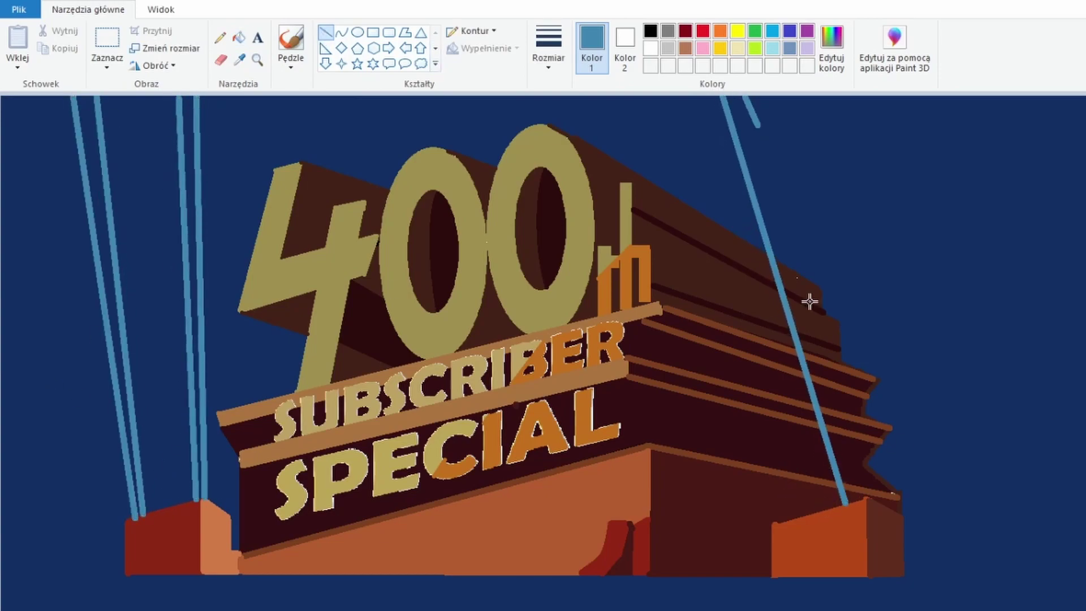
pyautogui.moveTo(809, 302)
pyautogui.mouseDown()
pyautogui.moveTo(868, 502)
pyautogui.moveTo(1085, 216)
pyautogui.mouseUp()
pyautogui.click(239, 37)
pyautogui.click(108, 282)
pyautogui.click(193, 282)
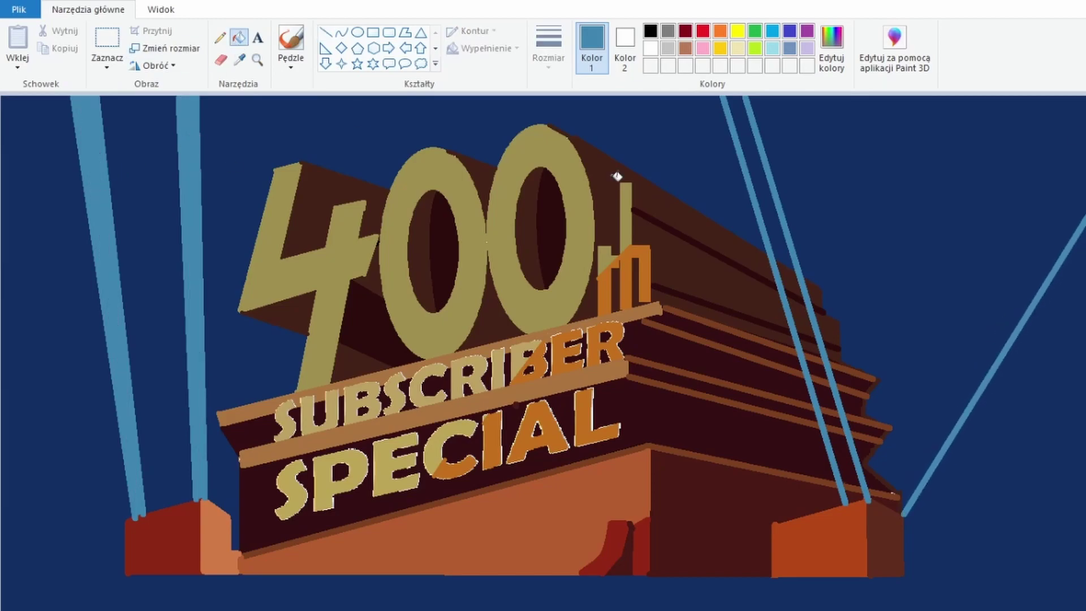
pyautogui.click(780, 260)
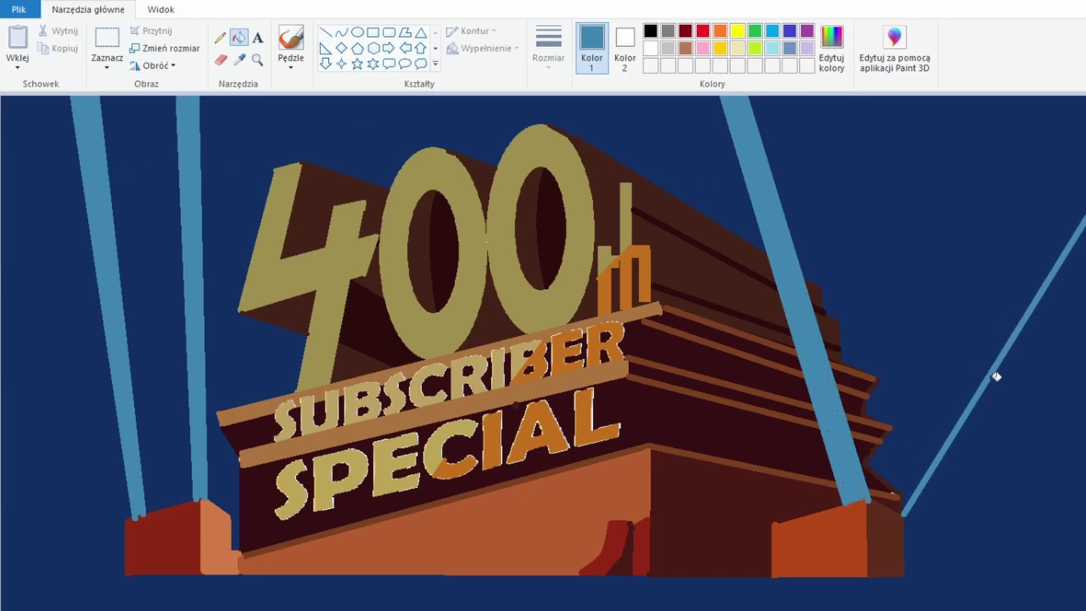
# Step: Draw a dark brown filled rectangle strip along the bottom edge of the canvas
pyautogui.click(519, 529)
pyautogui.click(373, 32)
pyautogui.moveTo(125, 574); pyautogui.dragTo(905, 610)
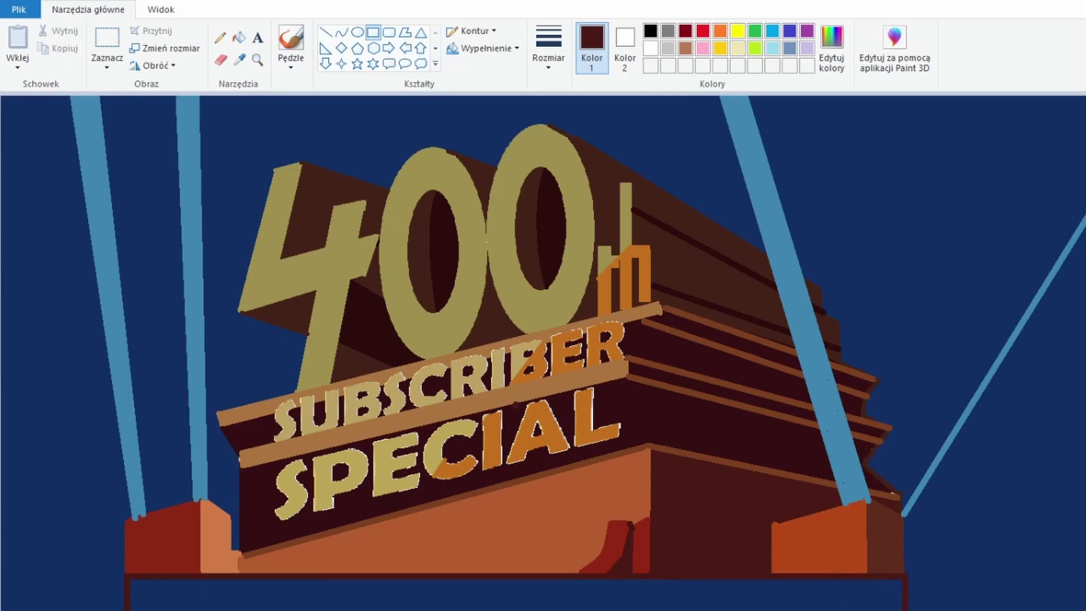
pyautogui.click(527, 599)
# Step: Sample the orange-brown colour and draw two vertical lines across the bottom strip
pyautogui.click(239, 59)
pyautogui.click(538, 500)
pyautogui.click(326, 32)
pyautogui.moveTo(580, 570); pyautogui.dragTo(580, 610)
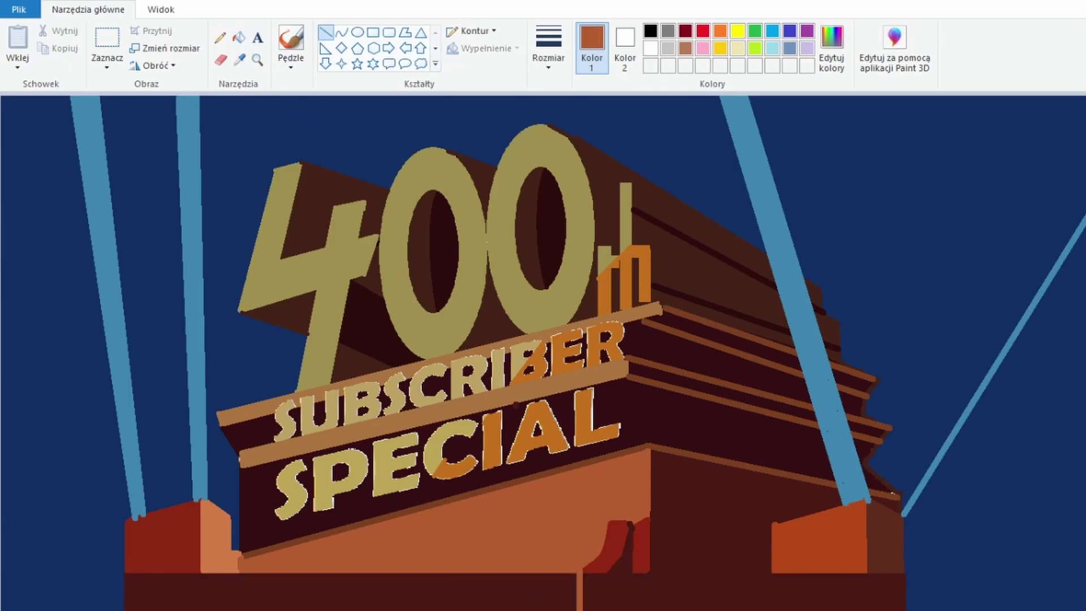
pyautogui.moveTo(202, 570); pyautogui.dragTo(202, 610)
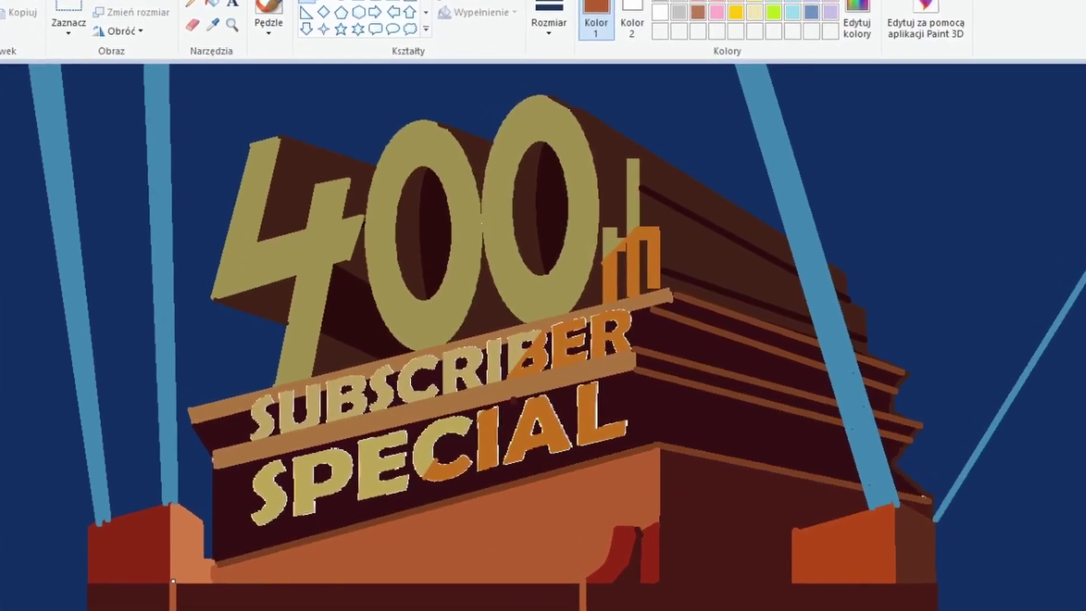